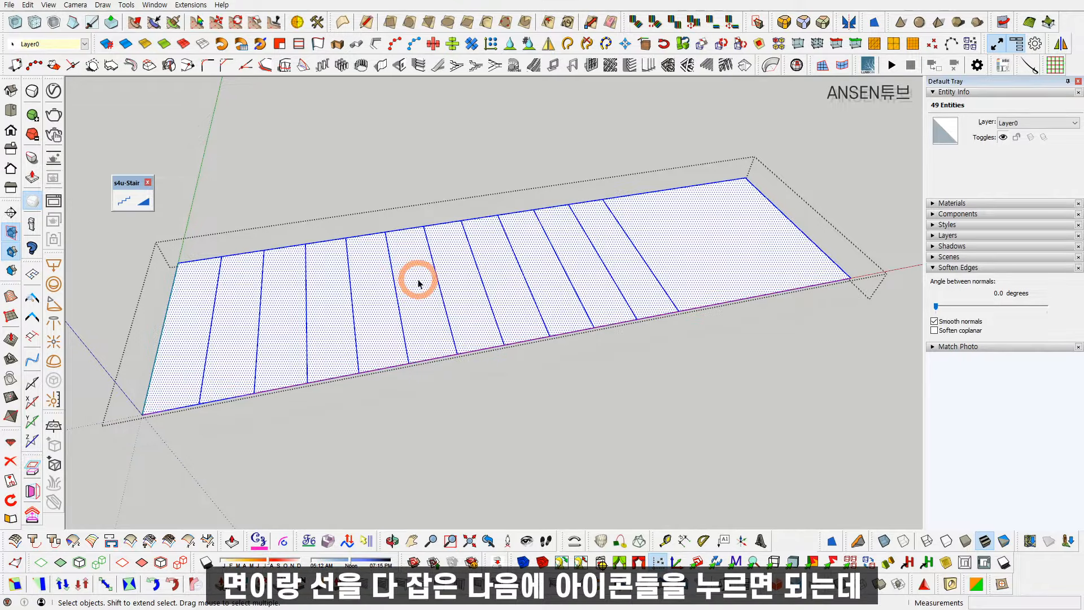
Generate a stair from the selected plan faces with the current Slab type and undo it
{"action": "left_click", "coordinate": [128, 204]}
{"action": "scroll", "coordinate": [271, 242], "scroll_direction": "down", "scroll_amount": 3}
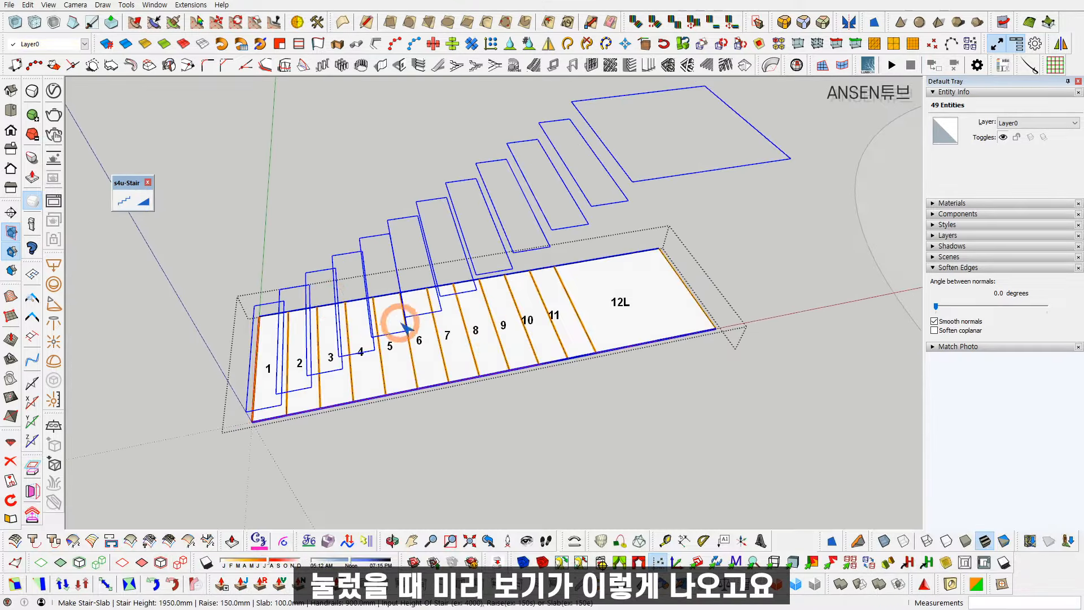
{"action": "key", "text": "shift"}
{"action": "right_click", "coordinate": [462, 302]}
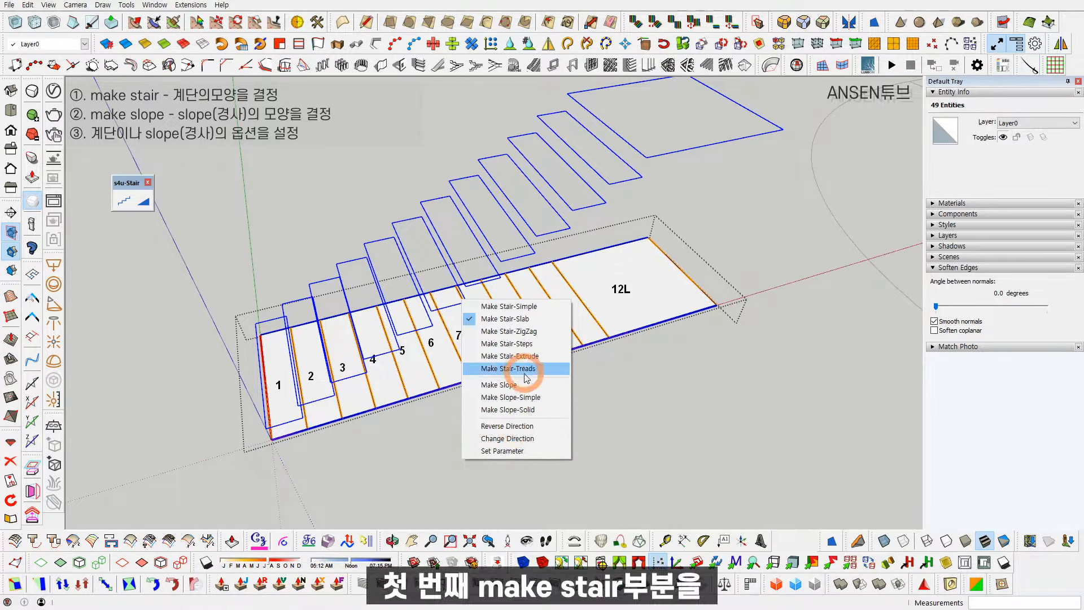
{"action": "key", "text": "space"}
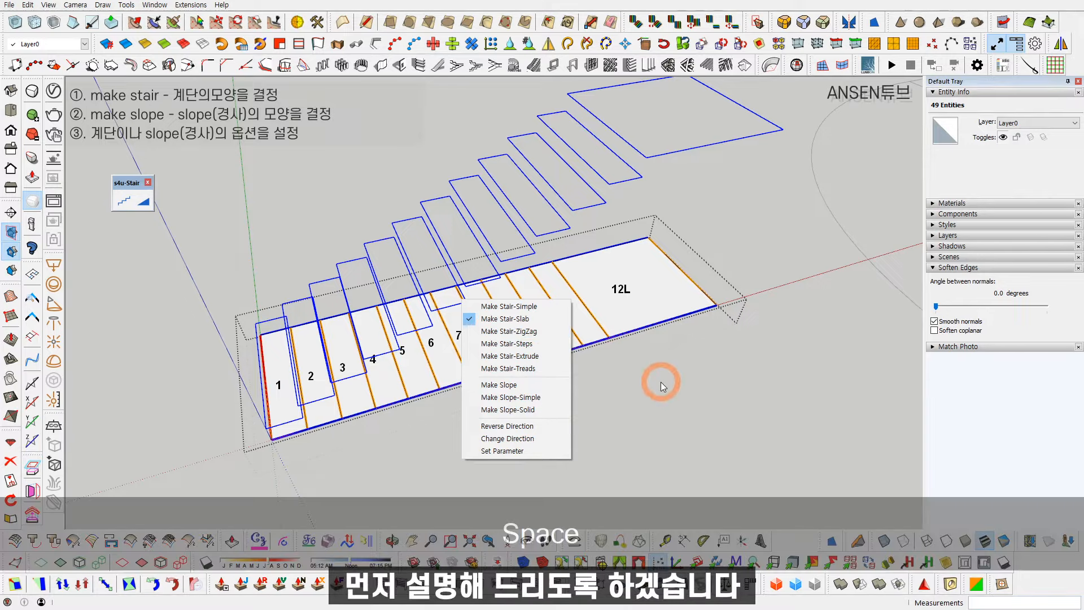
{"action": "key", "text": "Escape"}
{"action": "key", "text": "ctrl+space"}
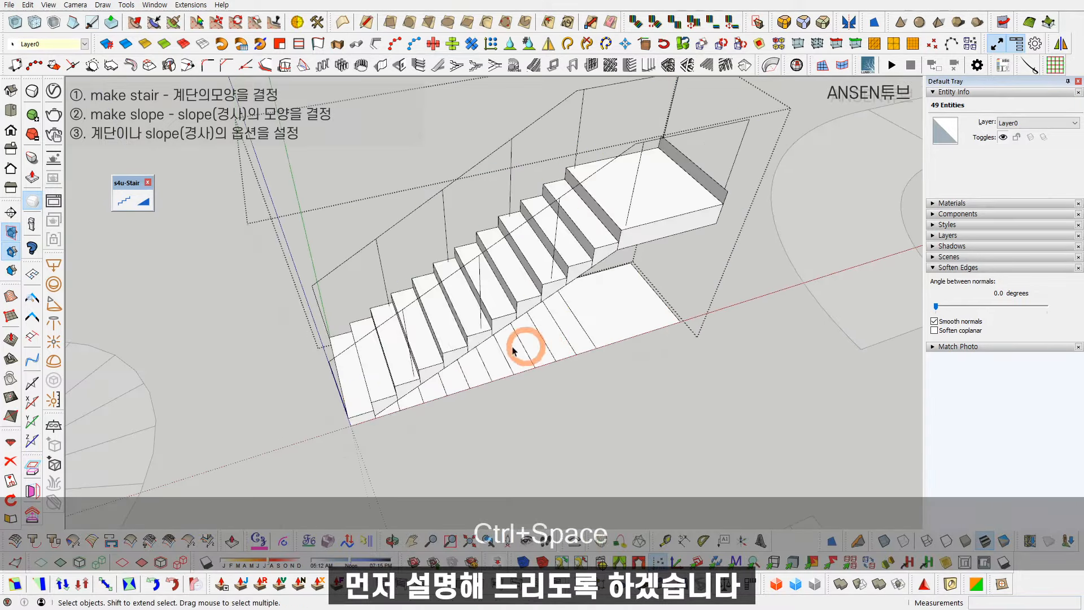
{"action": "key", "text": "ctrl+z"}
Generate a Make Stair-Simple staircase from the selected plan faces and inspect its treads and risers
{"action": "left_click", "coordinate": [120, 200]}
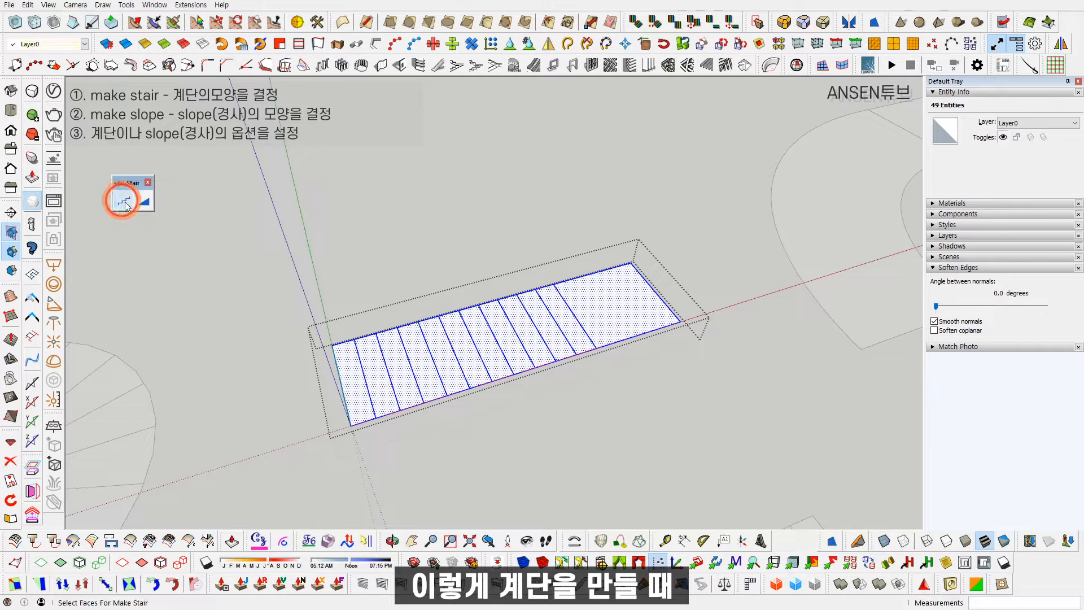
{"action": "right_click", "coordinate": [448, 333]}
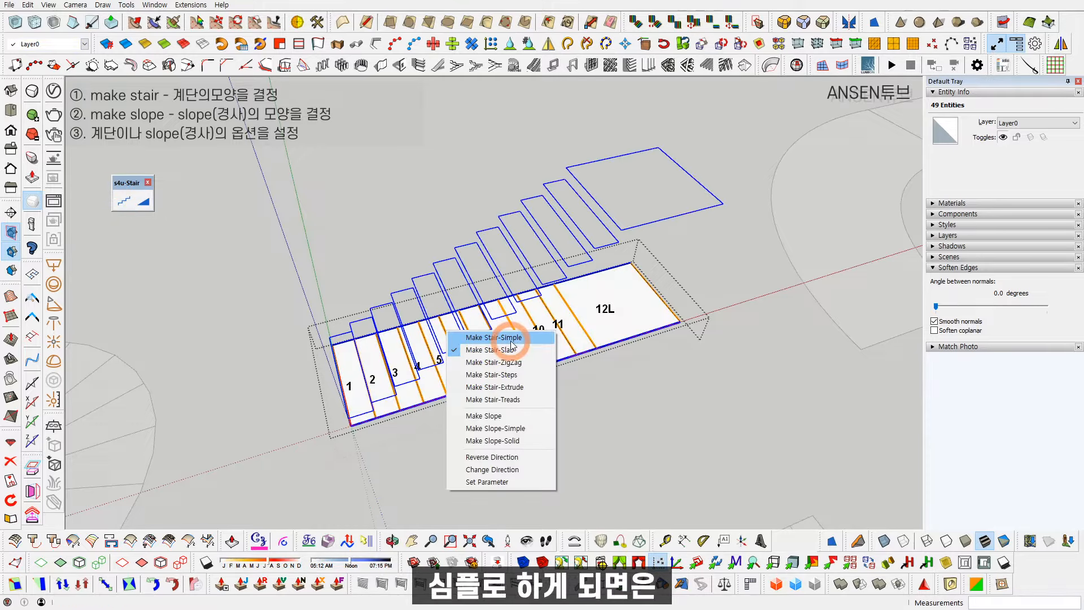
{"action": "left_click", "coordinate": [494, 337]}
{"action": "key", "text": "Return"}
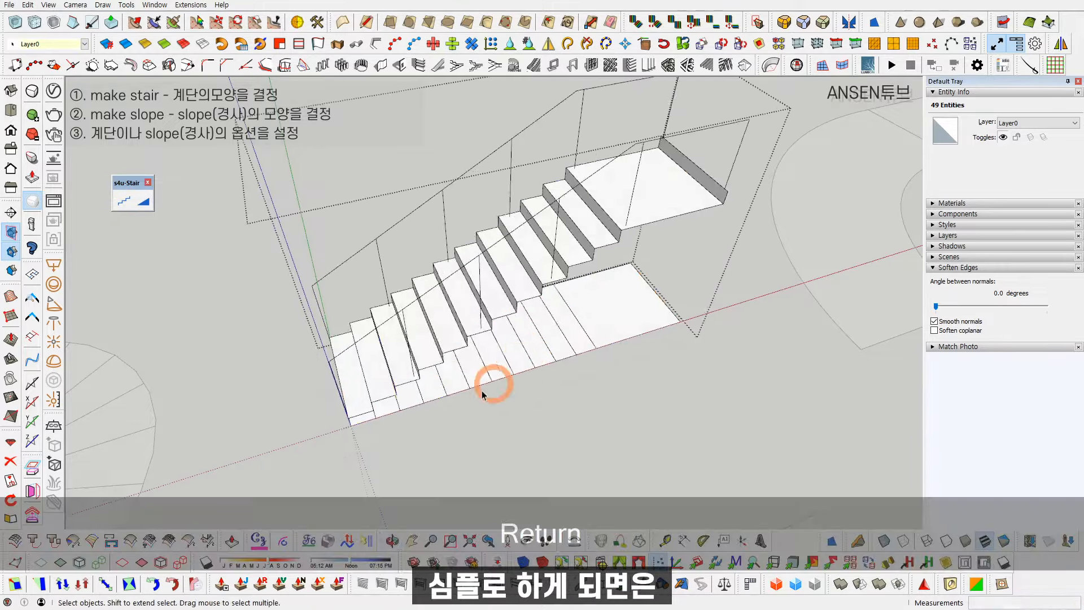
{"action": "scroll", "coordinate": [500, 281], "scroll_direction": "up", "scroll_amount": 3}
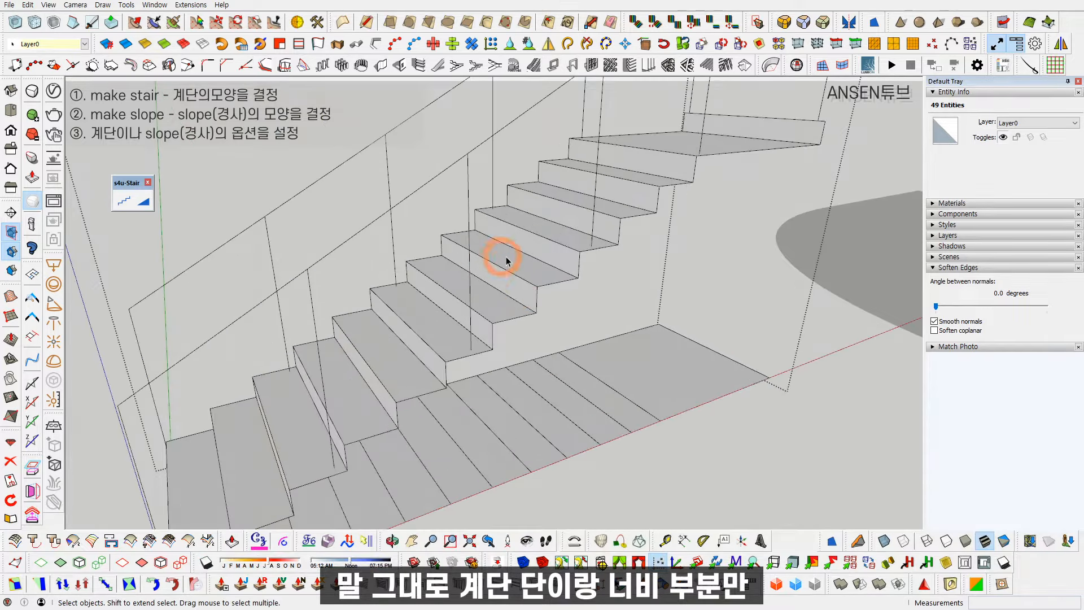
{"action": "middle_click_drag", "start_coordinate": [507, 266], "coordinate": [510, 301]}
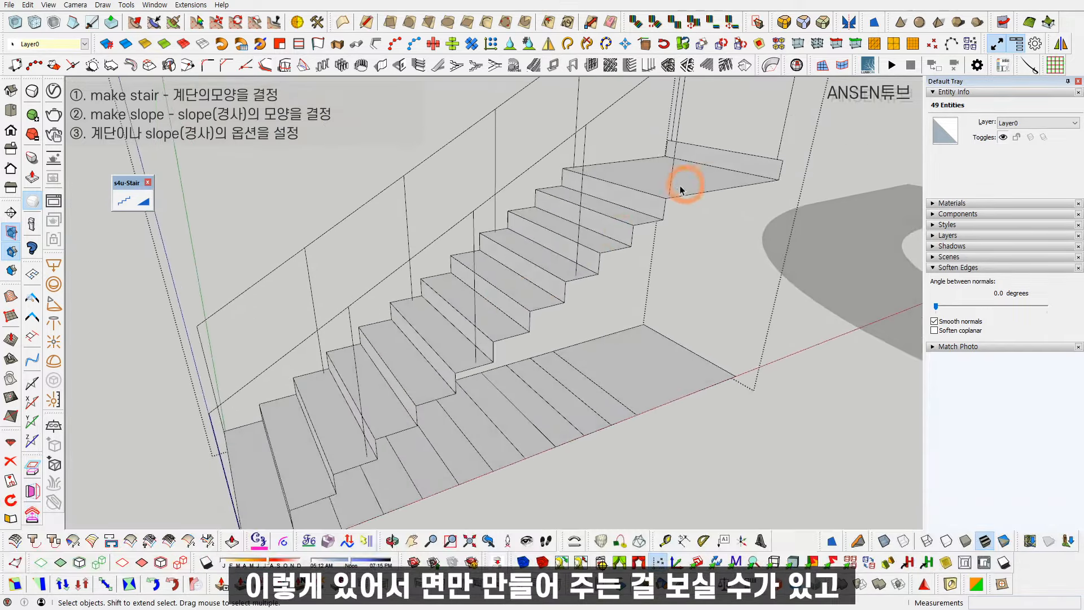
{"action": "scroll", "coordinate": [582, 229], "scroll_direction": "down", "scroll_amount": 2}
{"action": "middle_click_drag", "start_coordinate": [582, 229], "coordinate": [479, 329]}
Generate a Make Stair-Slab staircase from the selected faces, inspect its sloped underside and undo it
{"action": "right_click", "coordinate": [478, 371]}
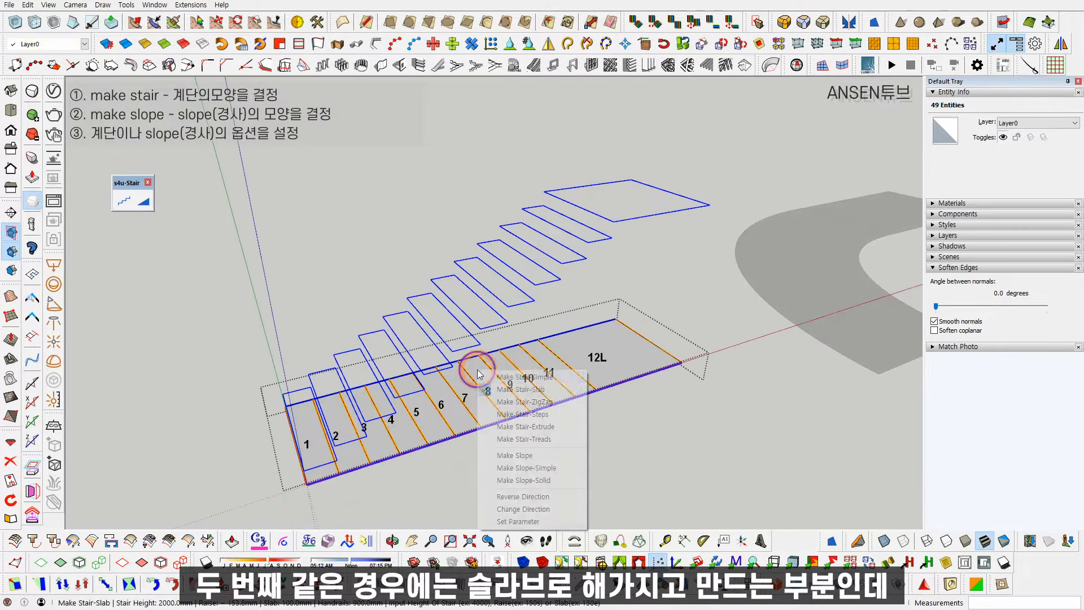
{"action": "left_click", "coordinate": [560, 394]}
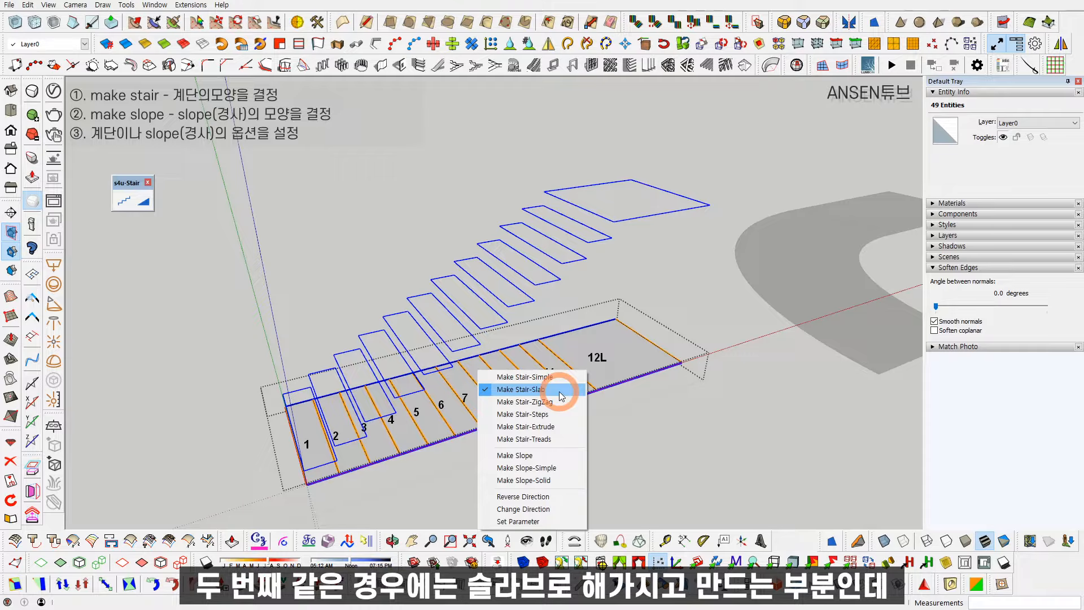
{"action": "key", "text": "Return"}
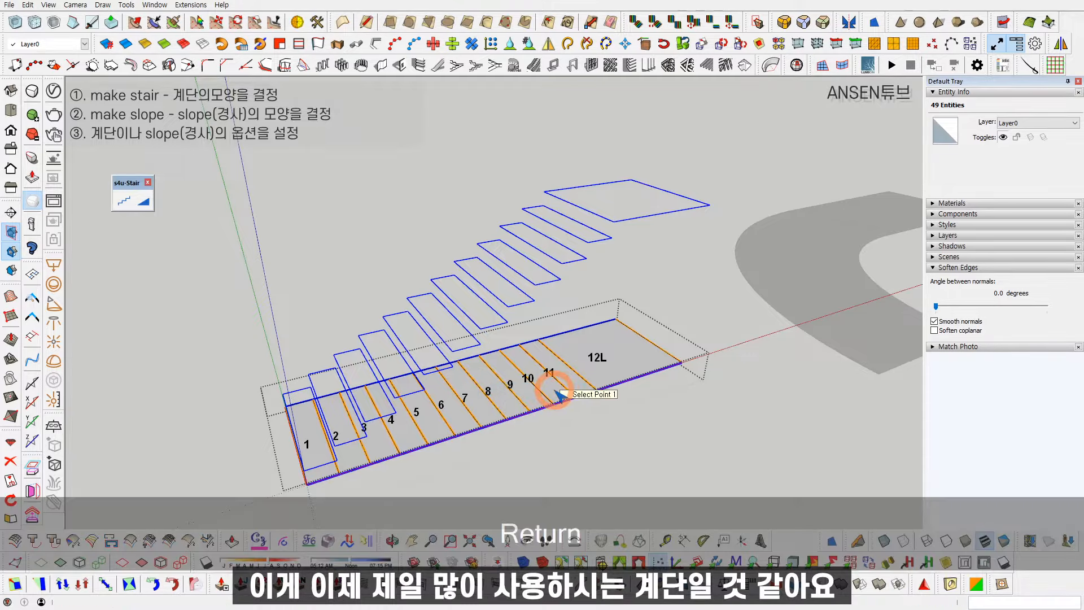
{"action": "mouse_move", "coordinate": [463, 324]}
{"action": "middle_mouse_down", "text": "shift"}
{"action": "mouse_move", "coordinate": [436, 330]}
{"action": "mouse_move", "coordinate": [450, 307]}
{"action": "middle_mouse_up", "text": "shift"}
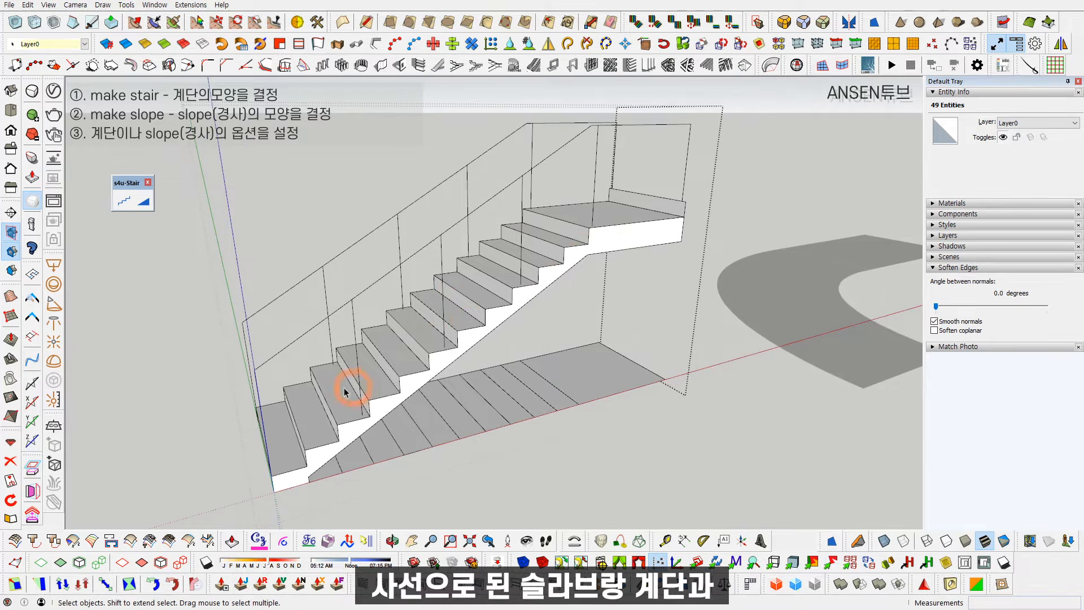
{"action": "middle_click_drag", "start_coordinate": [457, 354], "coordinate": [334, 310]}
{"action": "key", "text": "ctrl+shift+z"}
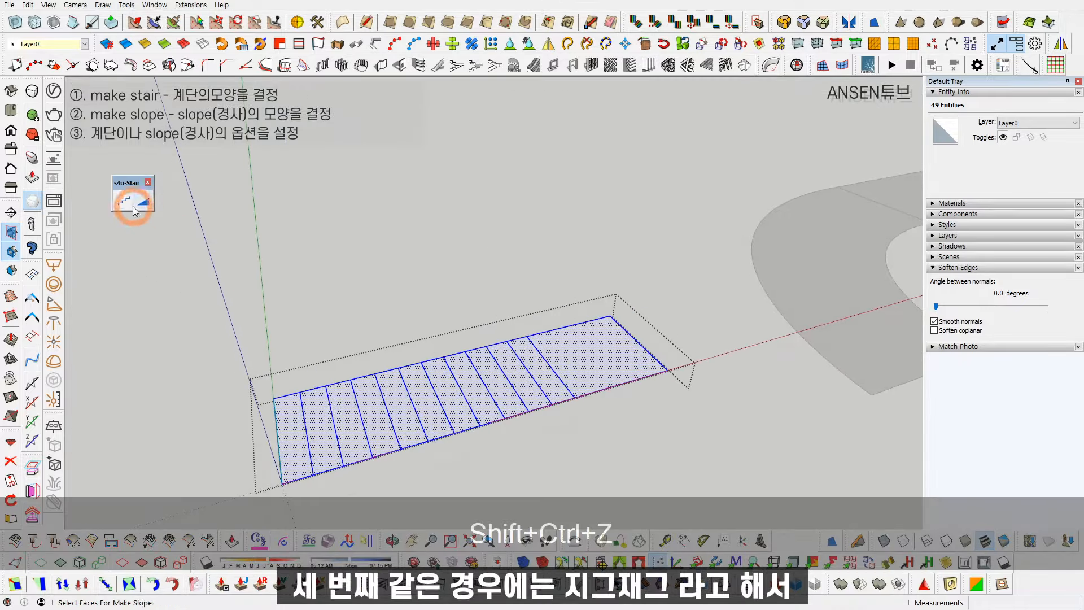
Generate a Make Stair-ZigZag staircase from the selected faces, inspect its stepped underside and undo it
{"action": "left_click", "coordinate": [125, 201]}
{"action": "right_click", "coordinate": [445, 353]}
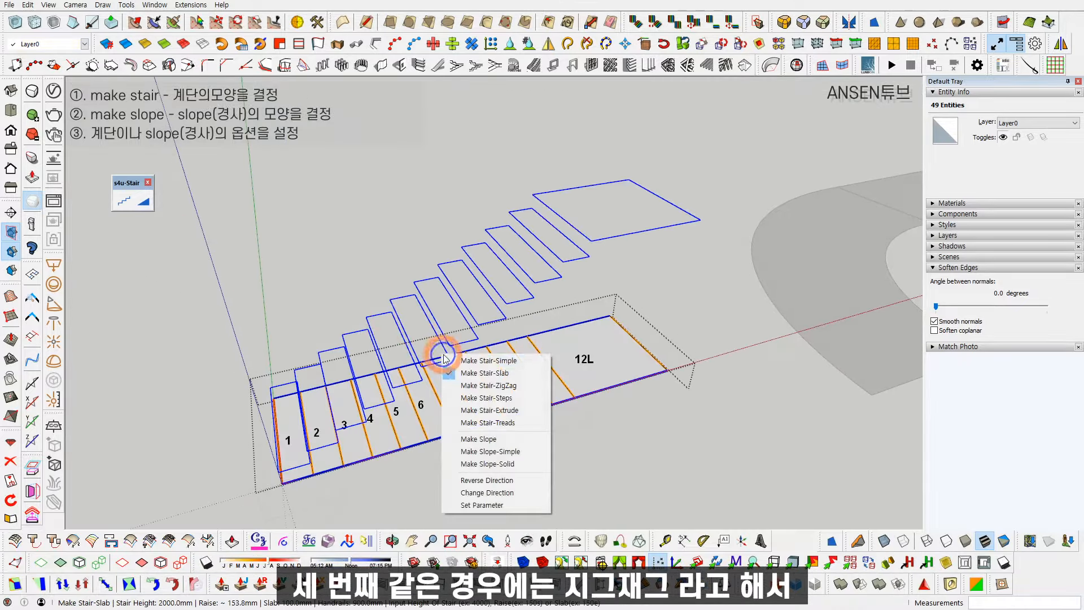
{"action": "left_click", "coordinate": [537, 390]}
{"action": "key", "text": "Return"}
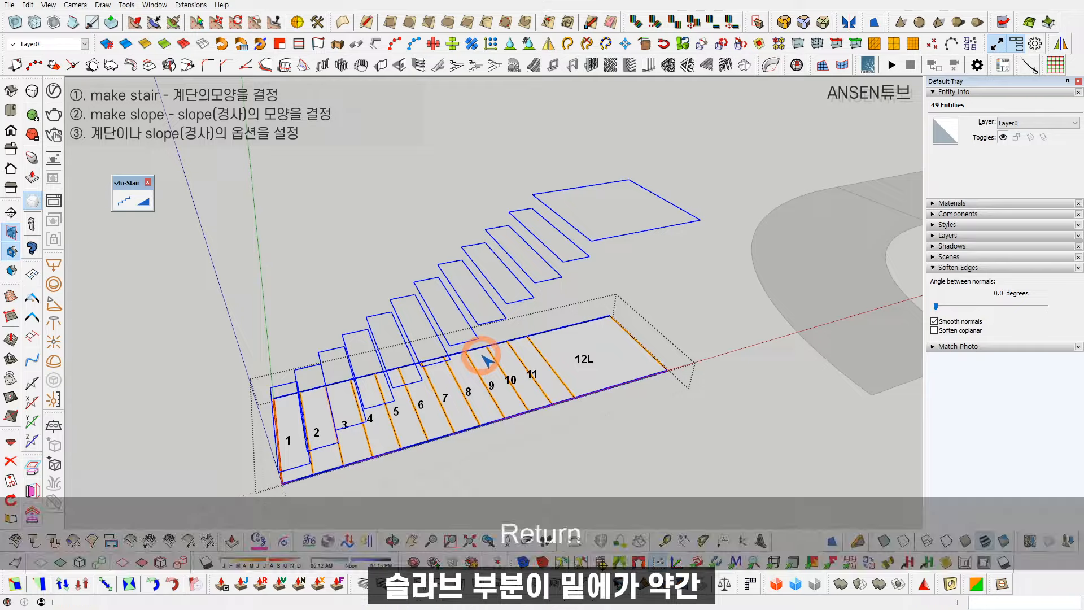
{"action": "middle_click_drag", "start_coordinate": [452, 351], "coordinate": [407, 368]}
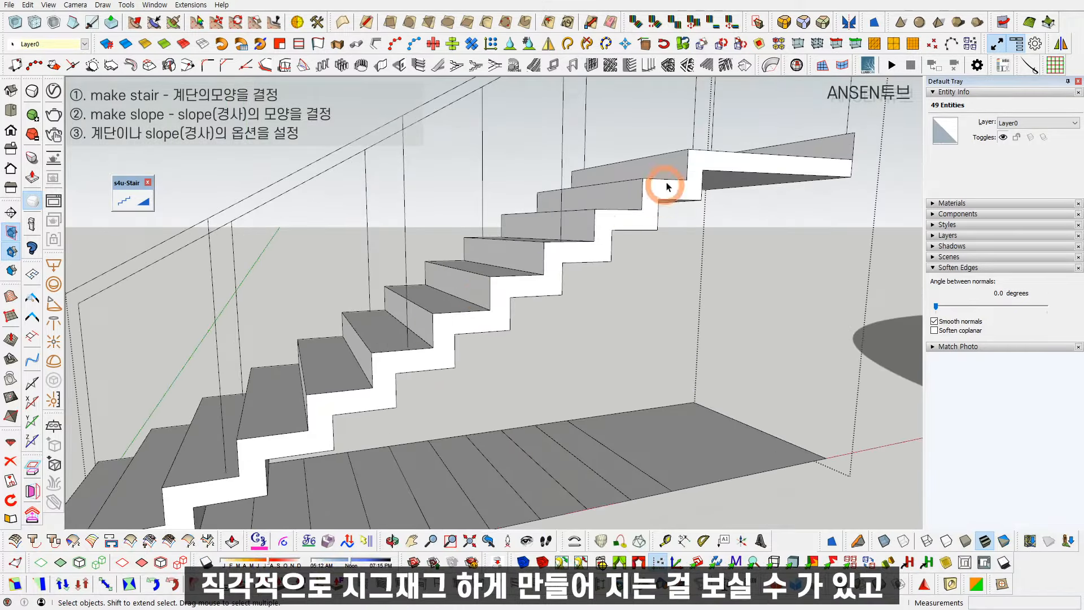
{"action": "scroll", "coordinate": [622, 230], "scroll_direction": "down", "scroll_amount": 5, "text": "shift"}
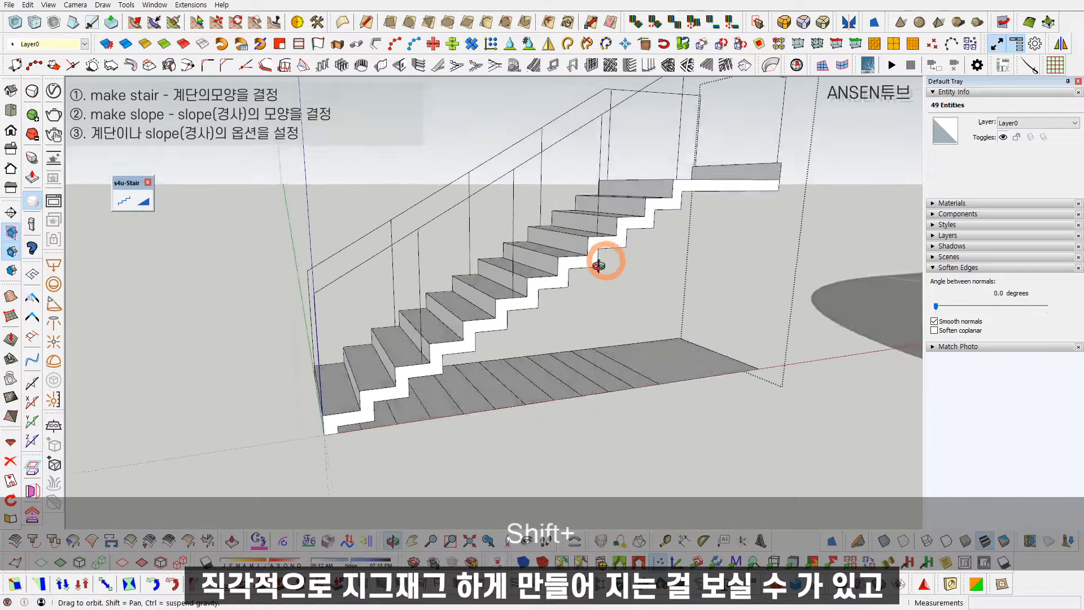
{"action": "key", "text": "ctrl+shift+z"}
Generate a Make Stair-Steps staircase from the selected plan faces
{"action": "left_click", "coordinate": [124, 200]}
{"action": "right_click", "coordinate": [467, 320]}
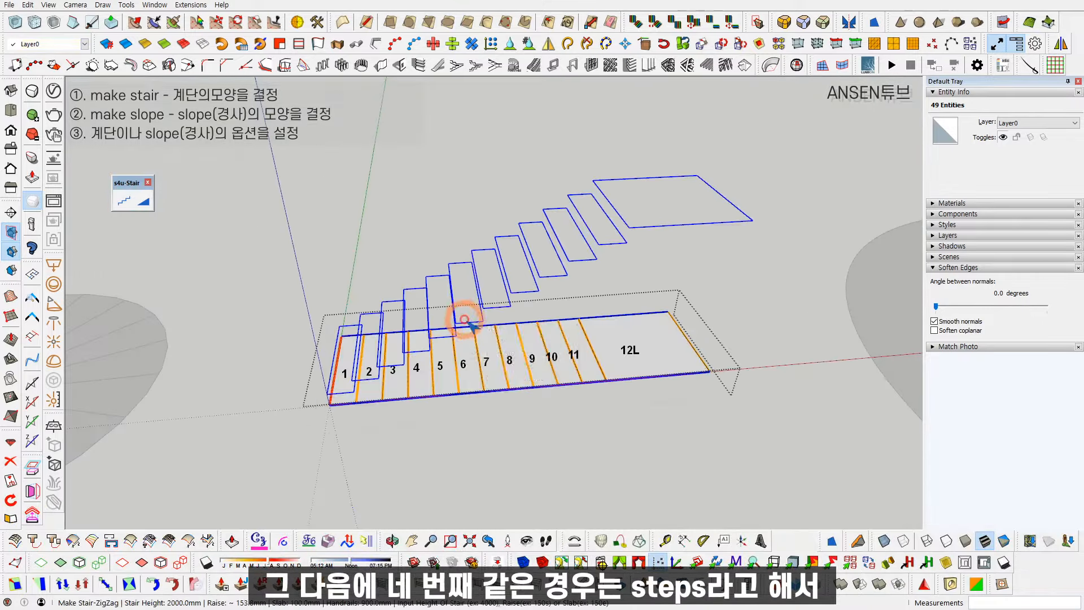
{"action": "left_click", "coordinate": [563, 366]}
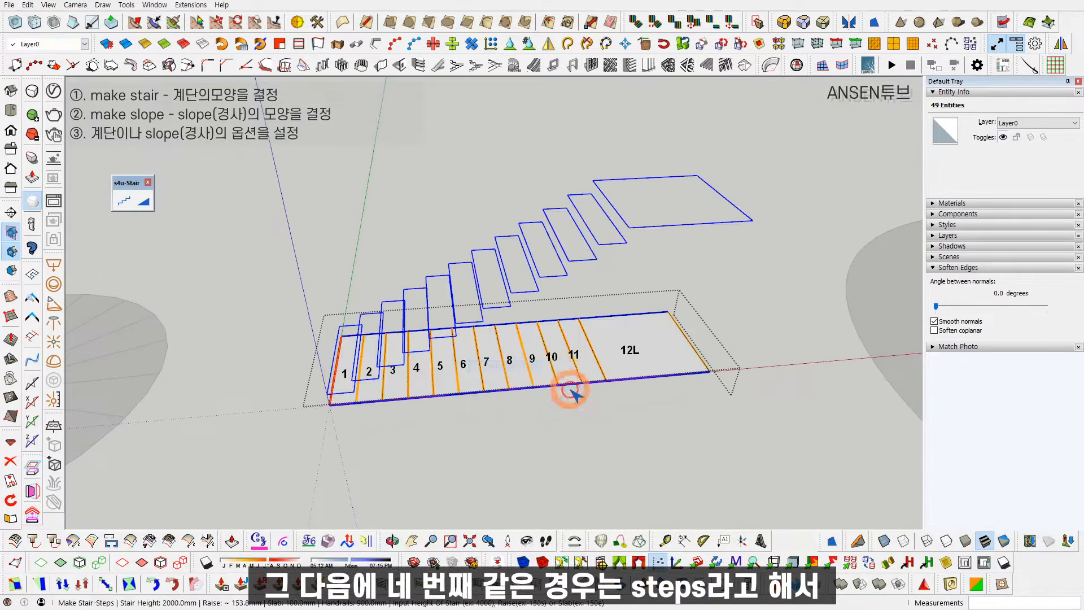
{"action": "middle_click_drag", "start_coordinate": [565, 382], "coordinate": [616, 310]}
{"action": "key", "text": "Return"}
Measure the height of the extra riser at the landing's far end and select that riser face inside the stair group
{"action": "key", "text": "shift+t"}
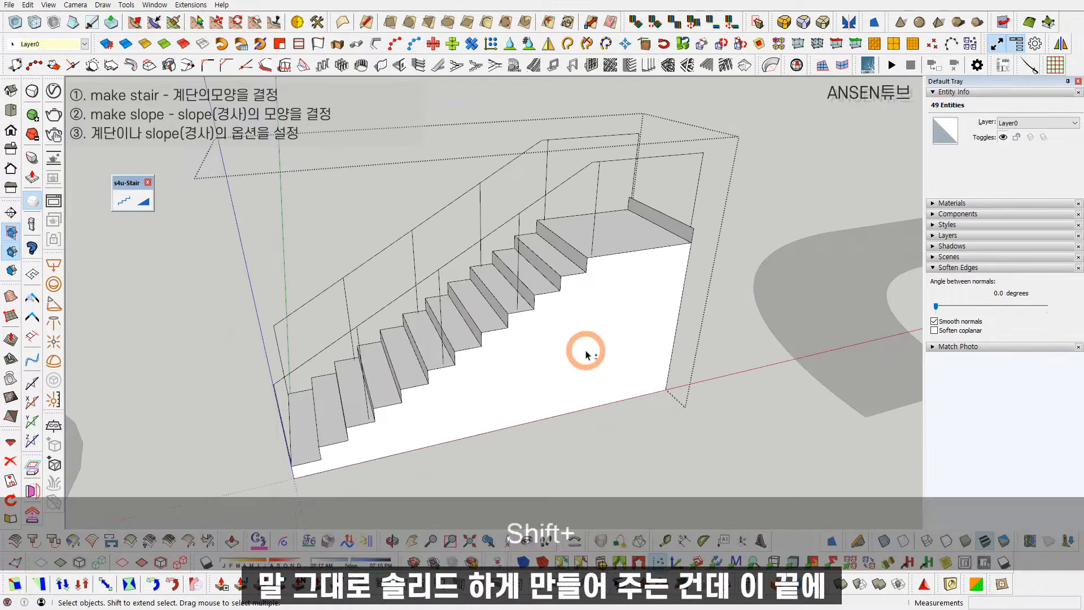
{"action": "scroll", "coordinate": [484, 283], "scroll_direction": "up", "scroll_amount": 6}
{"action": "left_click", "coordinate": [494, 283]}
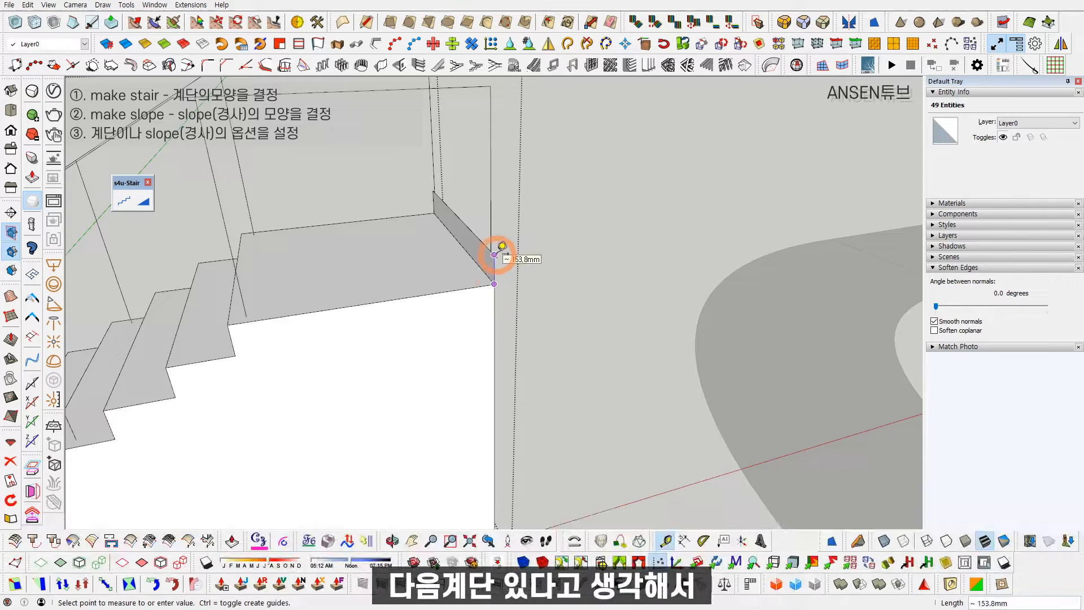
{"action": "middle_click_drag", "start_coordinate": [497, 256], "coordinate": [627, 286]}
{"action": "key", "text": "shift+t"}
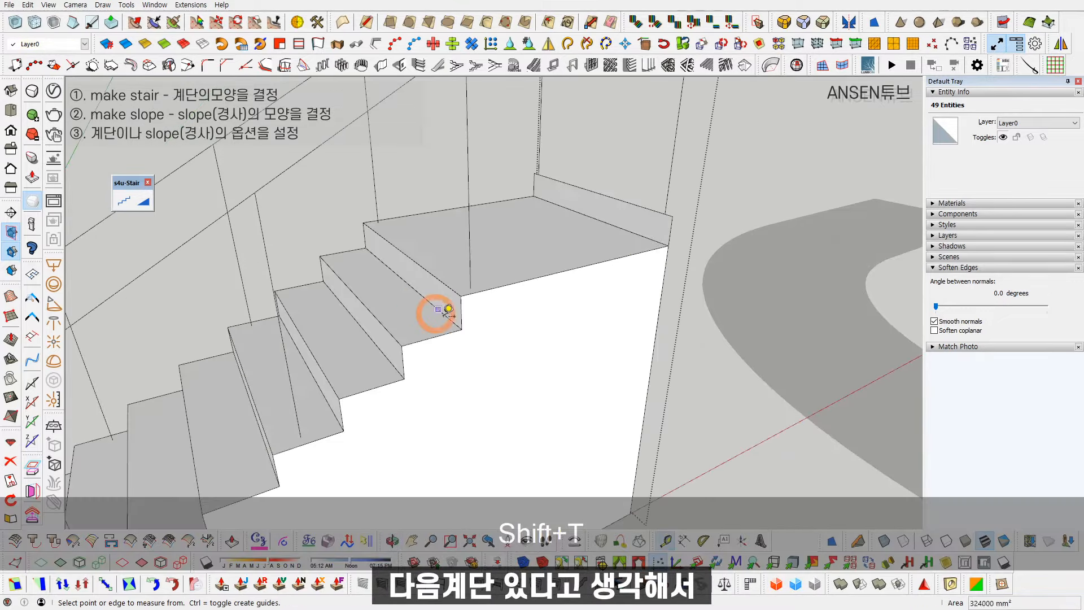
{"action": "left_click", "coordinate": [462, 329]}
{"action": "key", "text": "space"}
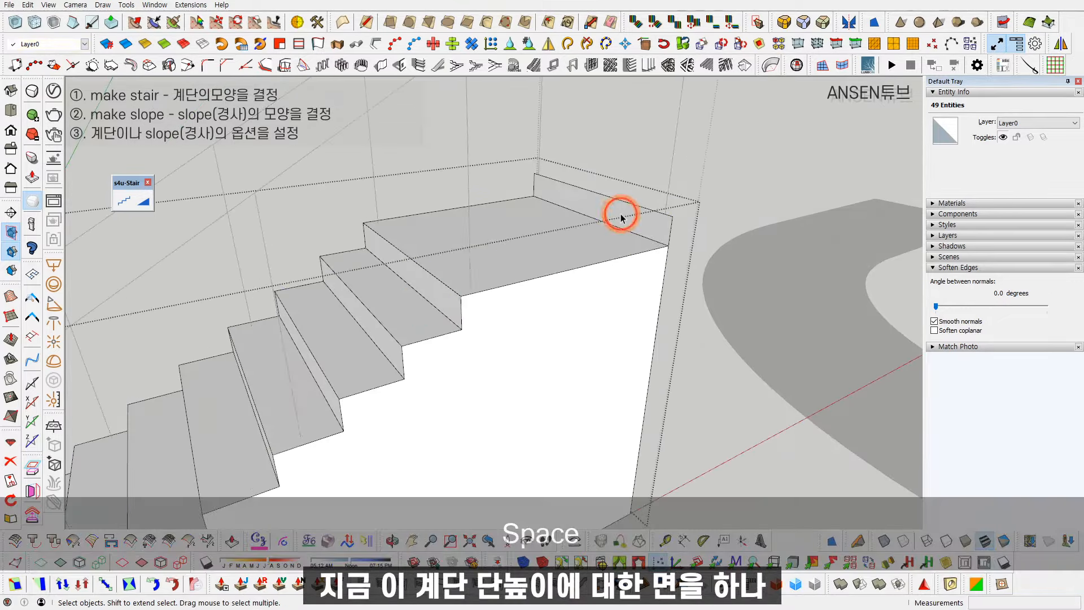
{"action": "left_click", "coordinate": [596, 203]}
{"action": "double_click", "coordinate": [597, 202]}
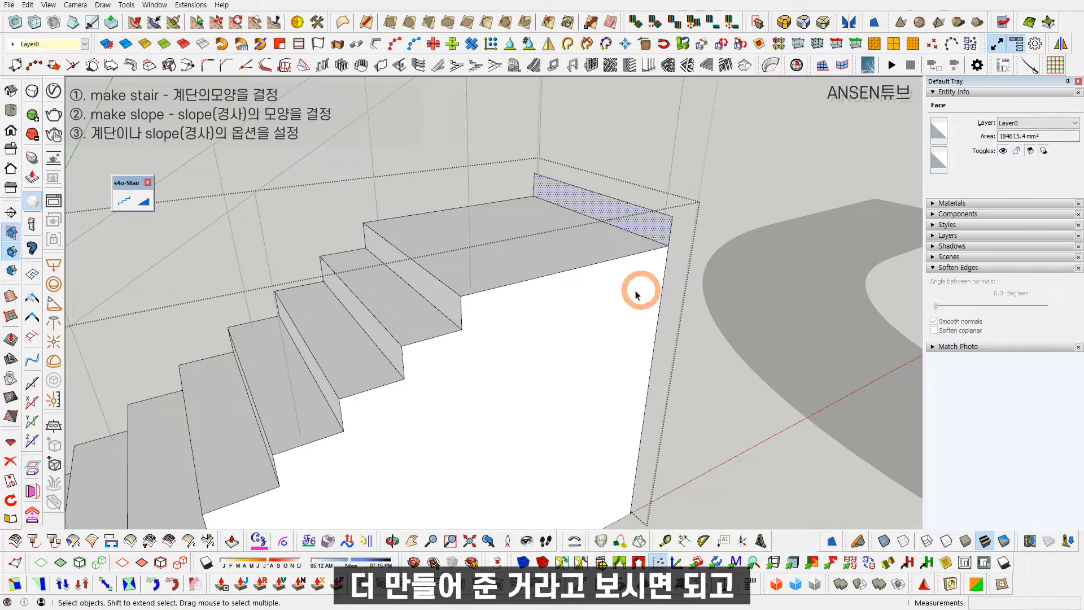
Undo the Steps staircase to return to the selected flat plan faces
{"action": "scroll", "coordinate": [629, 308], "scroll_direction": "down", "scroll_amount": 5}
{"action": "key", "text": "ctrl+shift+z"}
{"action": "key", "text": "ctrl+z"}
{"action": "key", "text": "ctrl+z"}
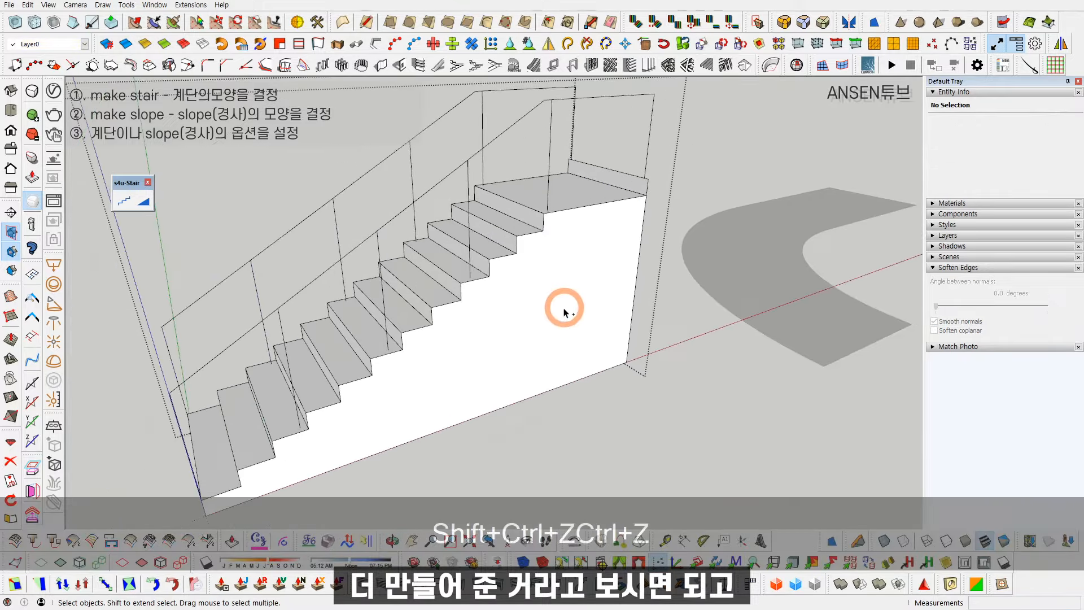
Generate a Make Stair-Extrude staircase from the selected plan faces and undo it
{"action": "left_click", "coordinate": [129, 201]}
{"action": "right_click", "coordinate": [488, 383]}
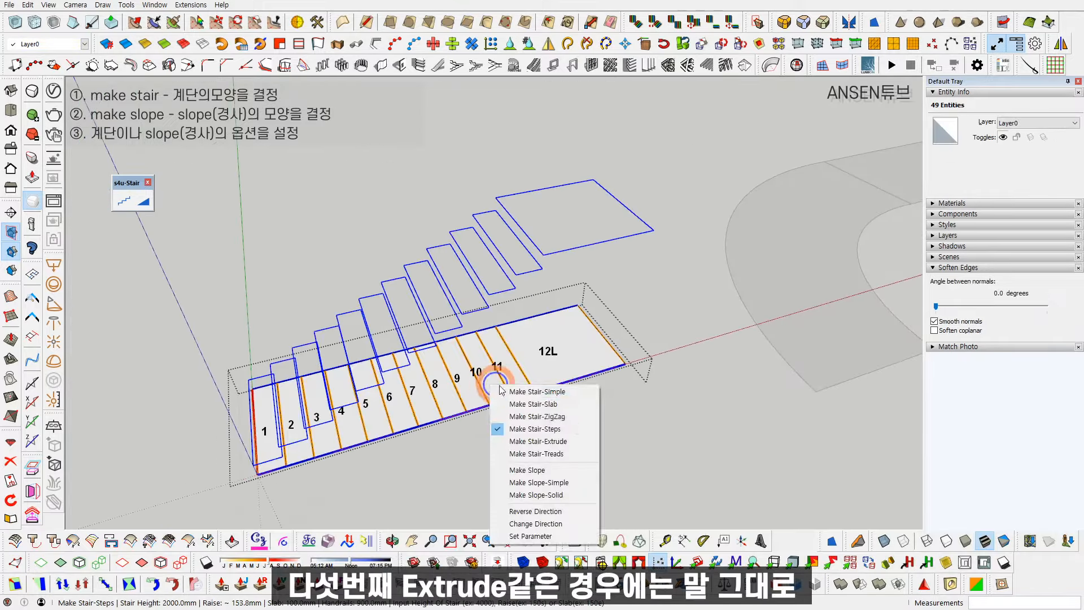
{"action": "left_click", "coordinate": [573, 440]}
{"action": "key", "text": "Return"}
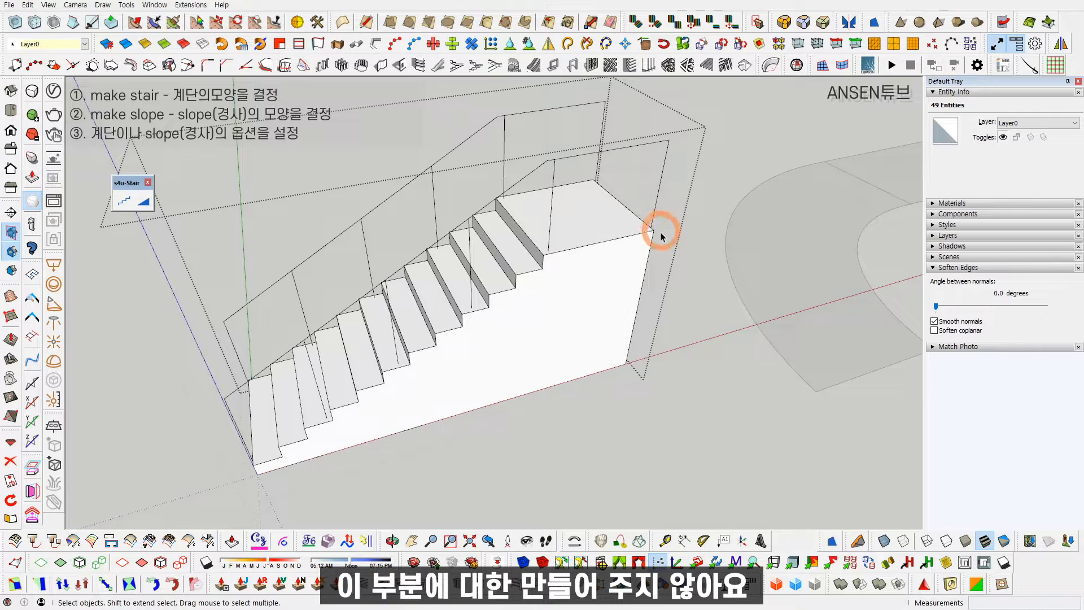
{"action": "key", "text": "ctrl+z"}
Generate a Make Stair-Treads staircase from the selected plan faces and inspect its separate treads
{"action": "middle_click_drag", "start_coordinate": [443, 361], "coordinate": [452, 319], "text": "shift"}
{"action": "left_click", "coordinate": [125, 202]}
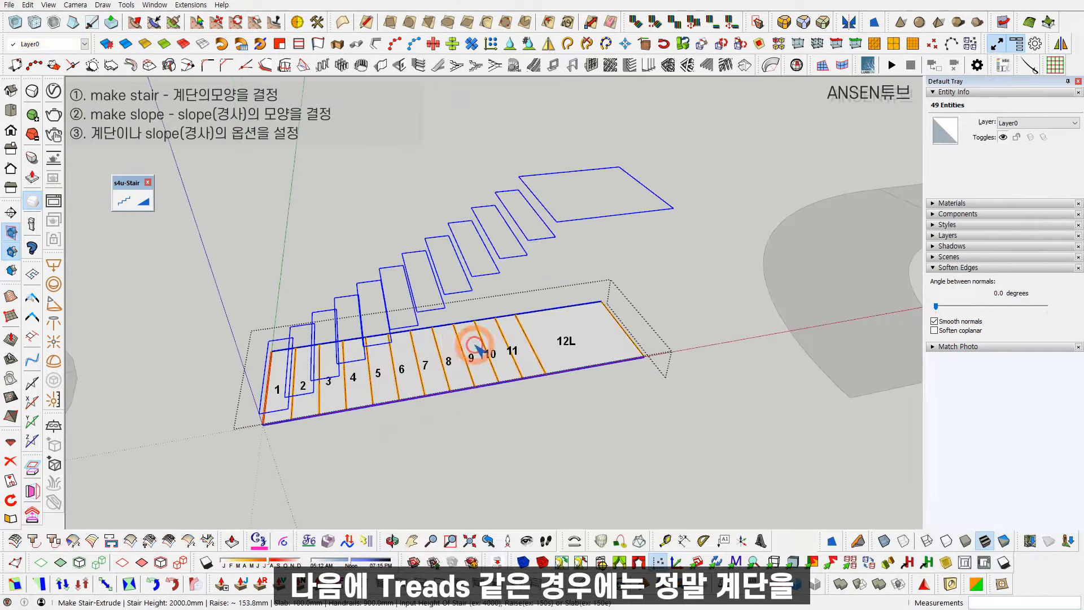
{"action": "right_click", "coordinate": [475, 347]}
{"action": "left_click", "coordinate": [533, 420]}
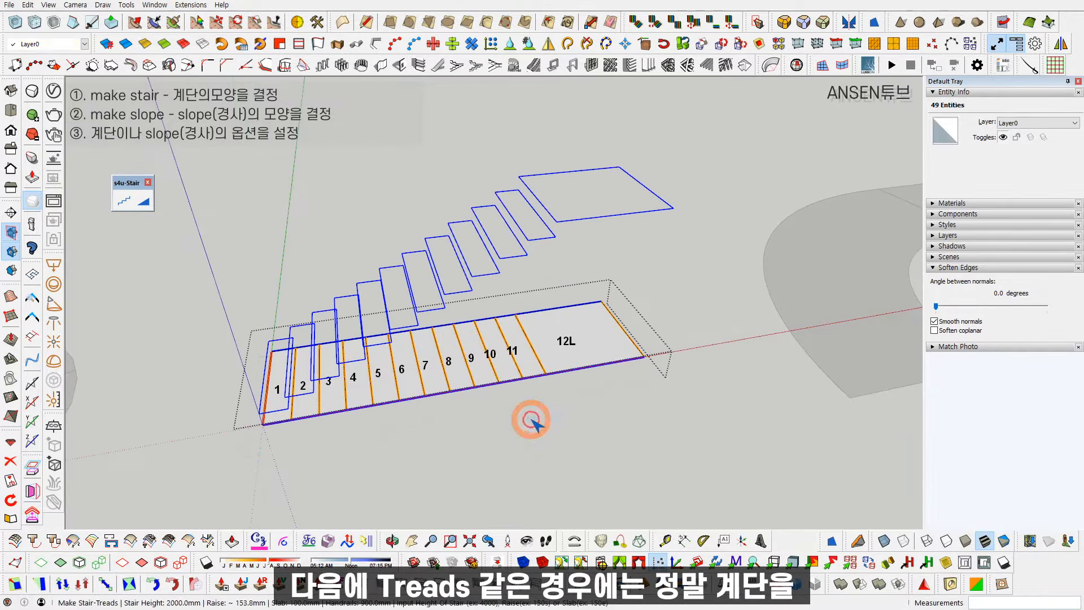
{"action": "key", "text": "Return"}
{"action": "middle_click_drag", "start_coordinate": [380, 375], "coordinate": [286, 430]}
{"action": "middle_click_drag", "start_coordinate": [348, 417], "coordinate": [421, 317], "text": "shift"}
{"action": "middle_click_drag", "start_coordinate": [559, 296], "coordinate": [523, 317], "text": "shift"}
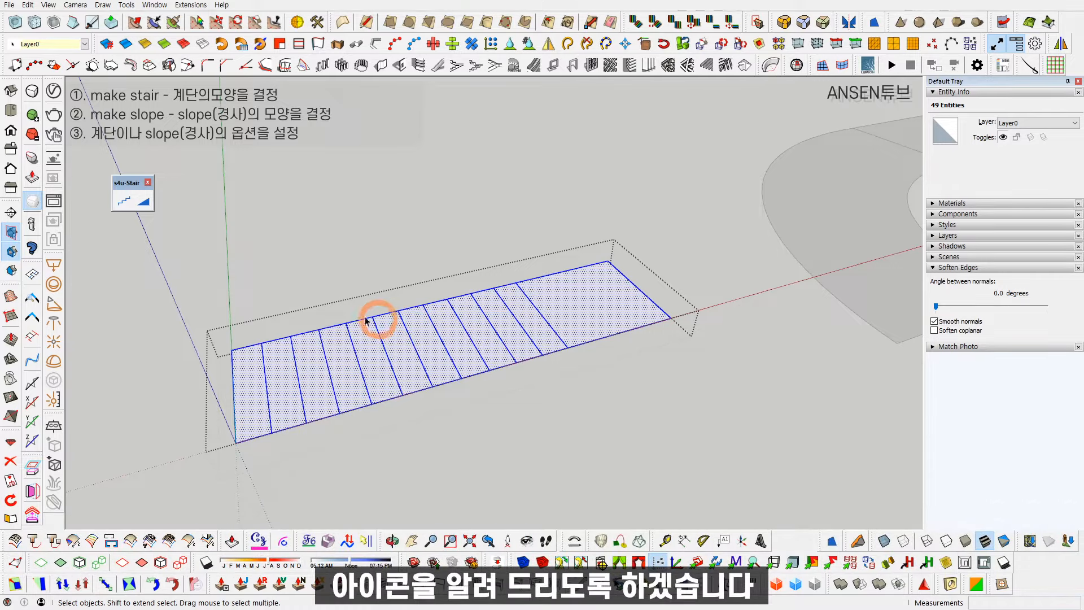
Generate a Make Slope ramp from the selected plan faces and undo it
{"action": "left_click", "coordinate": [145, 202]}
{"action": "right_click", "coordinate": [446, 321]}
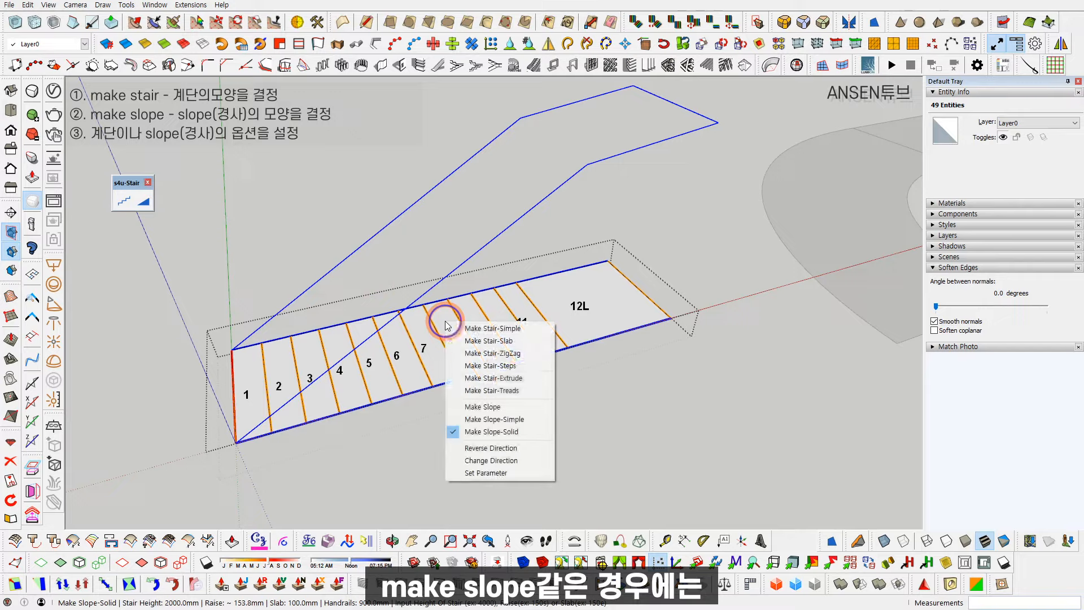
{"action": "left_click", "coordinate": [516, 408]}
{"action": "key", "text": "Return"}
{"action": "scroll", "coordinate": [531, 399], "scroll_direction": "down", "scroll_amount": 2}
{"action": "middle_click_drag", "start_coordinate": [515, 349], "coordinate": [494, 382], "text": "shift"}
{"action": "key", "text": "ctrl+z"}
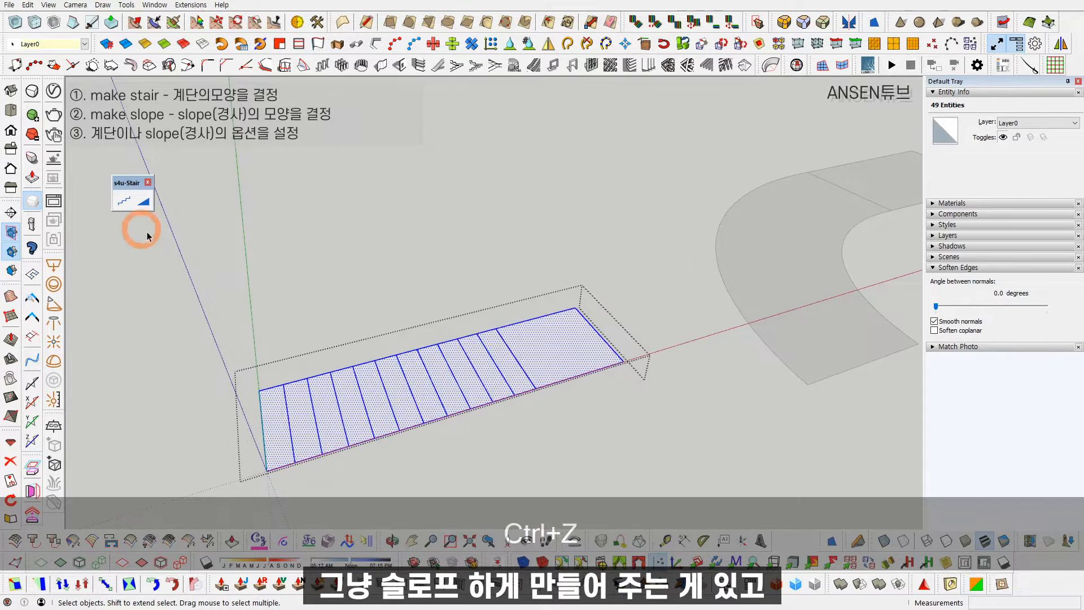
Generate a Make Slope-Simple ramp from the selected divided plan faces and undo it
{"action": "right_click", "coordinate": [402, 395]}
{"action": "key", "text": "Escape"}
{"action": "left_click", "coordinate": [124, 201]}
{"action": "right_click", "coordinate": [456, 380]}
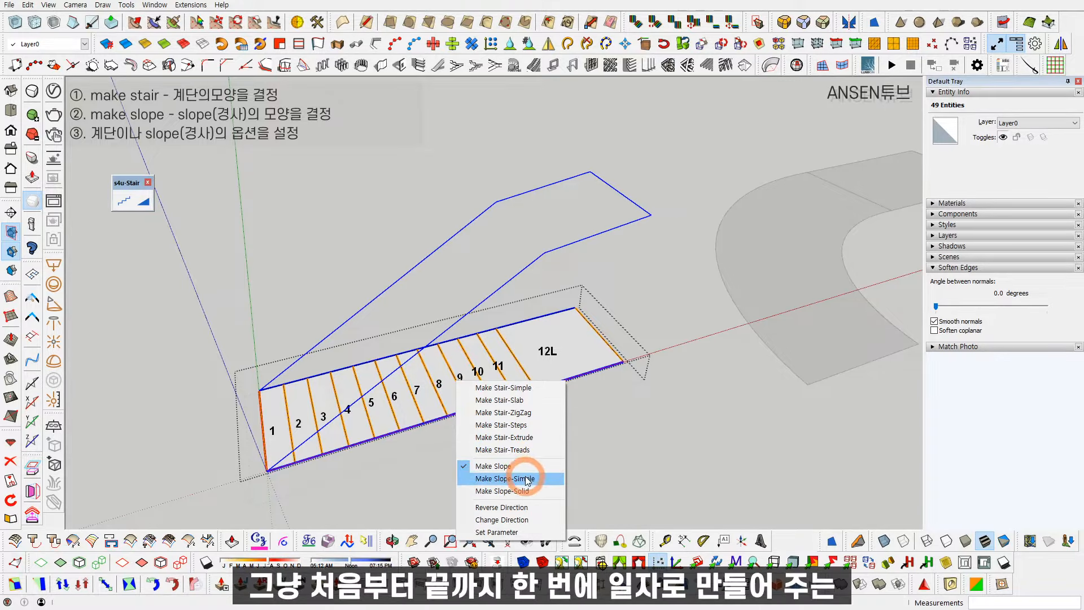
{"action": "left_click", "coordinate": [527, 480]}
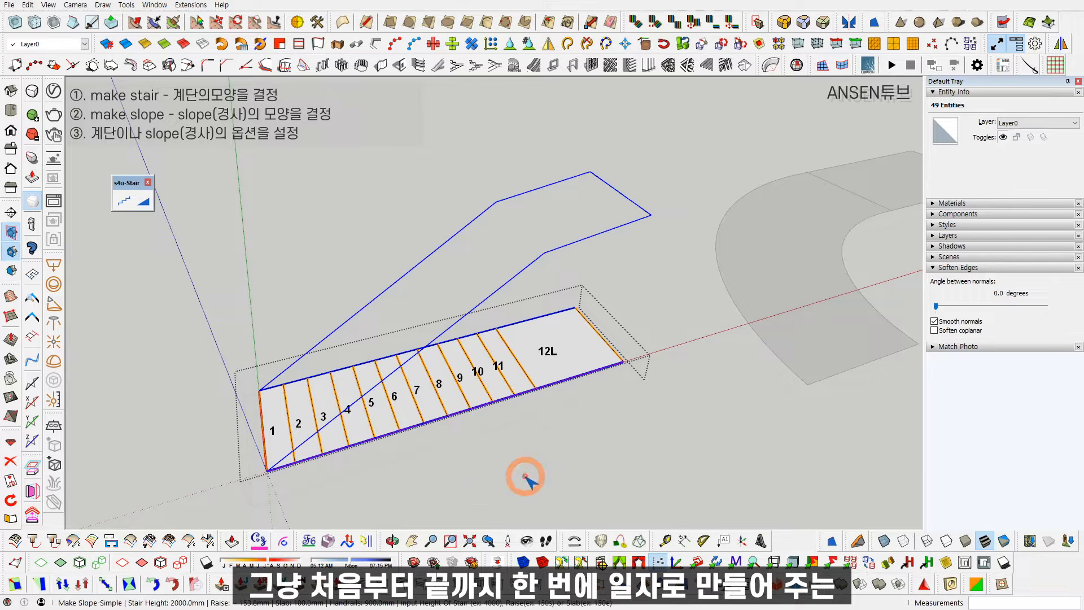
{"action": "key", "text": "Return"}
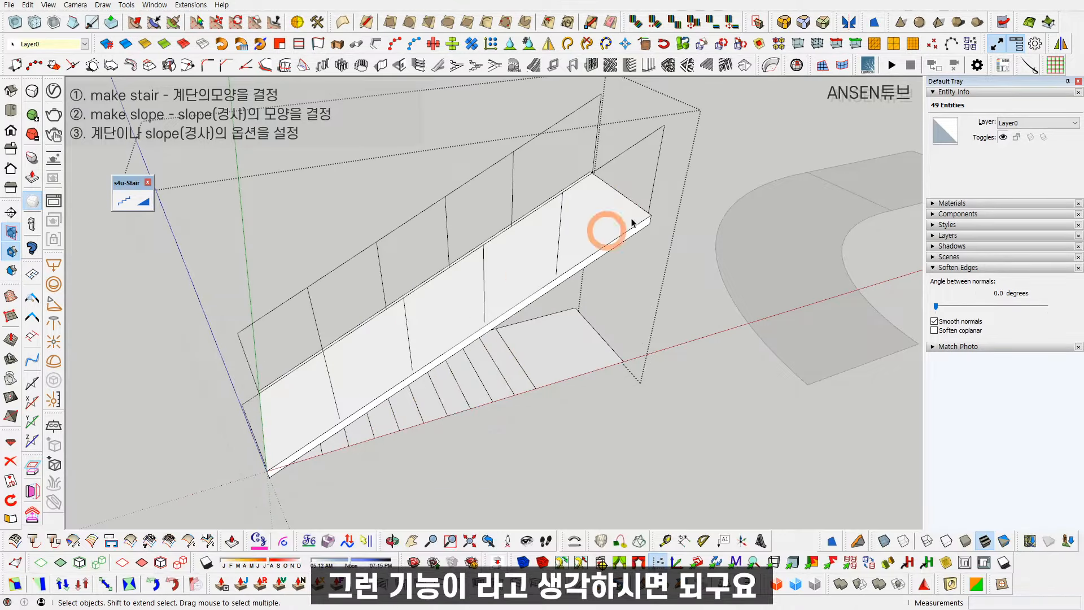
{"action": "key", "text": "ctrl+z"}
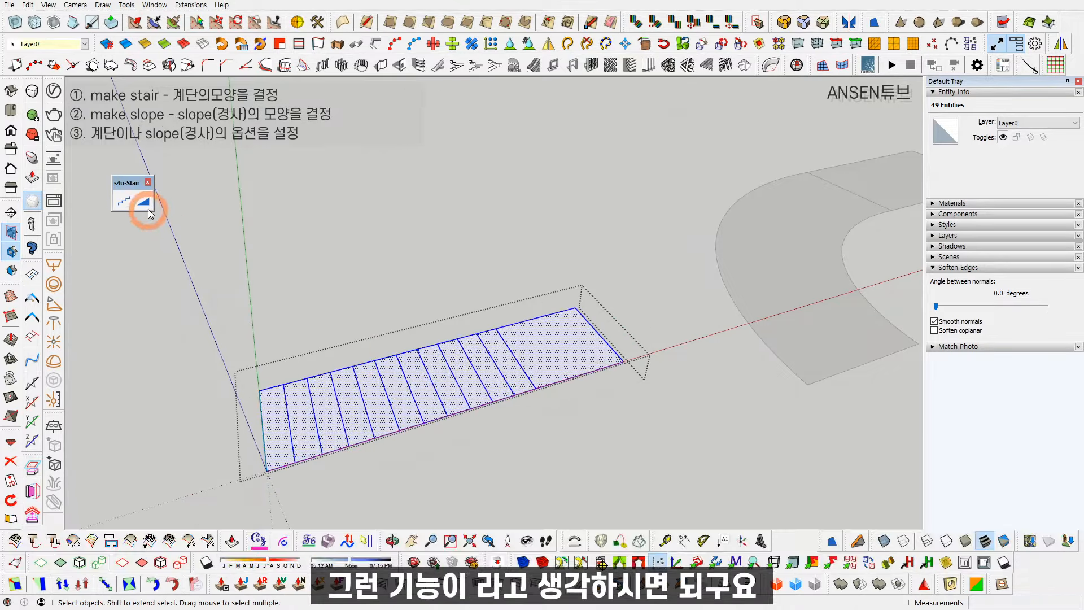
Generate a Make Slope-Solid ramp from the selected divided plan faces and undo it
{"action": "left_click", "coordinate": [143, 201]}
{"action": "right_click", "coordinate": [405, 365]}
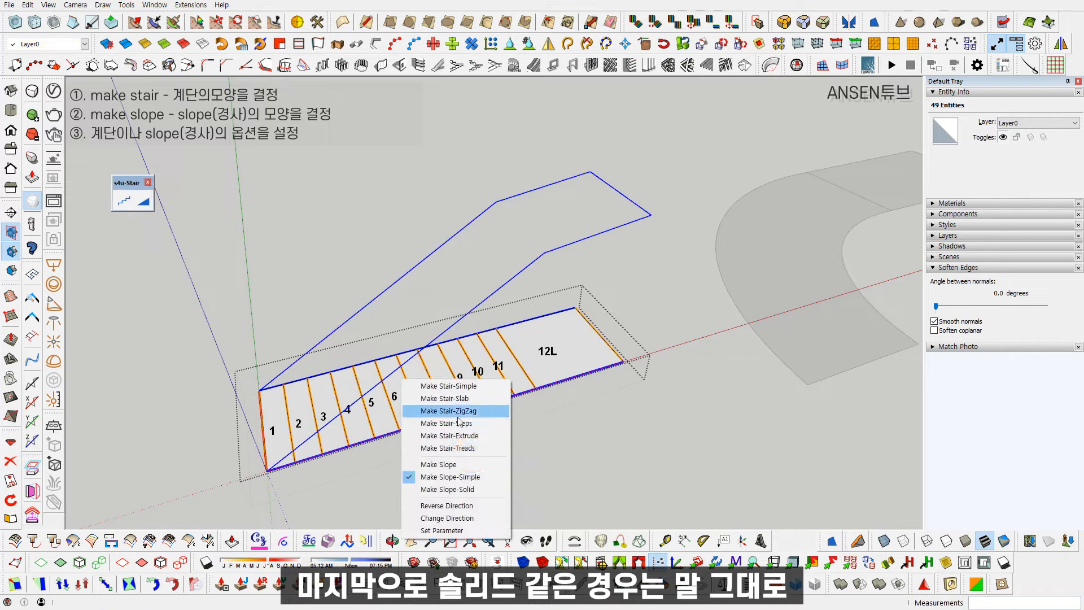
{"action": "left_click", "coordinate": [486, 479]}
{"action": "key", "text": "Return"}
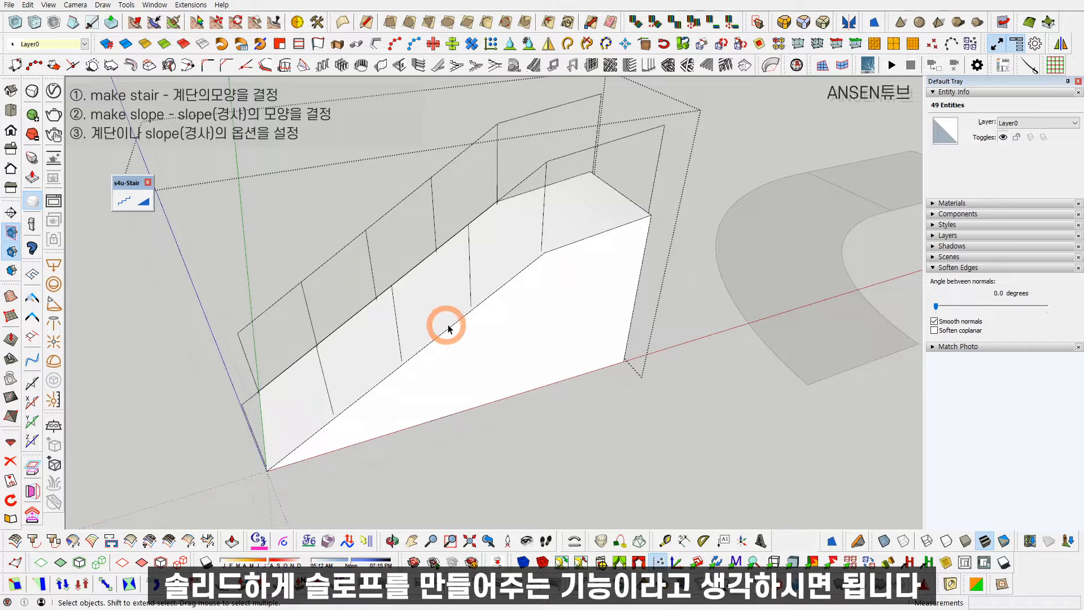
{"action": "key", "text": "ctrl+z"}
Preview a Make Stair-Slab staircase on the divided plan faces and start it from the opposite end with Reverse Direction
{"action": "middle_click_drag", "start_coordinate": [435, 387], "coordinate": [442, 375], "text": "shift"}
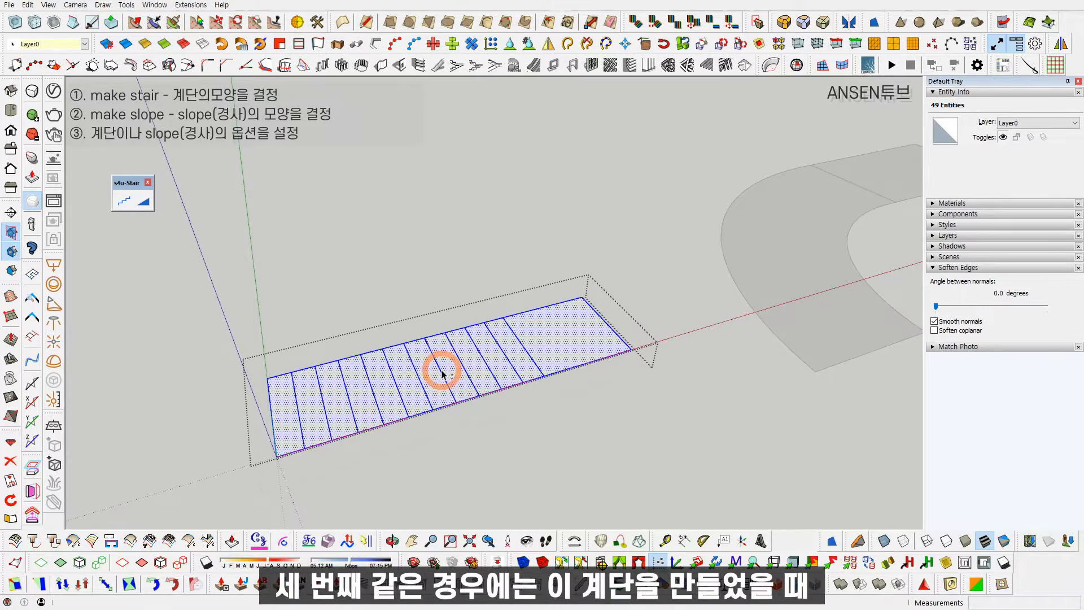
{"action": "left_click", "coordinate": [124, 201]}
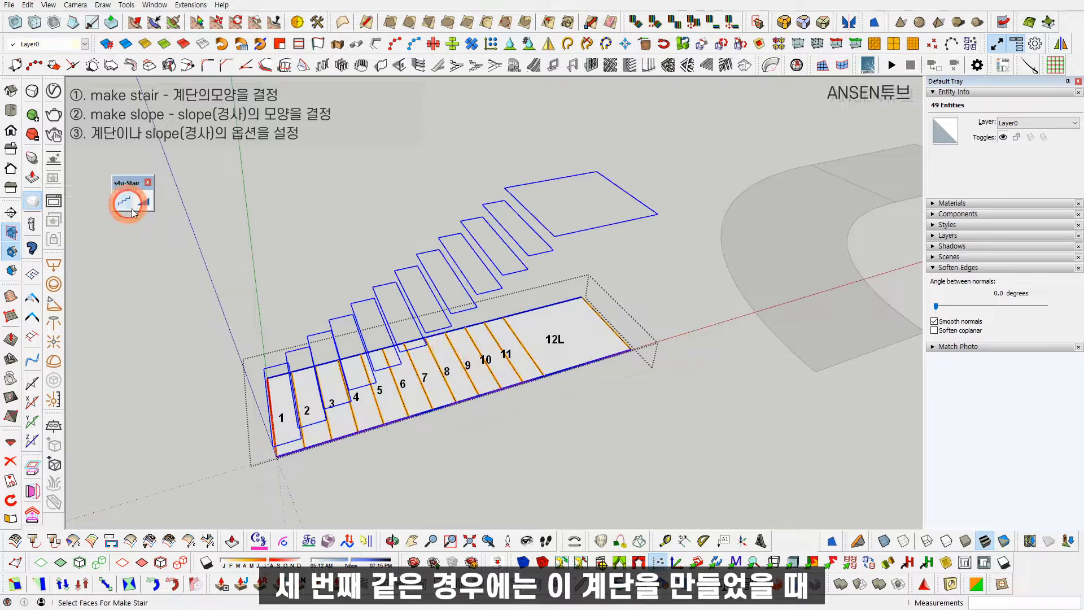
{"action": "right_click", "coordinate": [444, 359]}
{"action": "left_click", "coordinate": [488, 375]}
{"action": "right_click", "coordinate": [450, 352]}
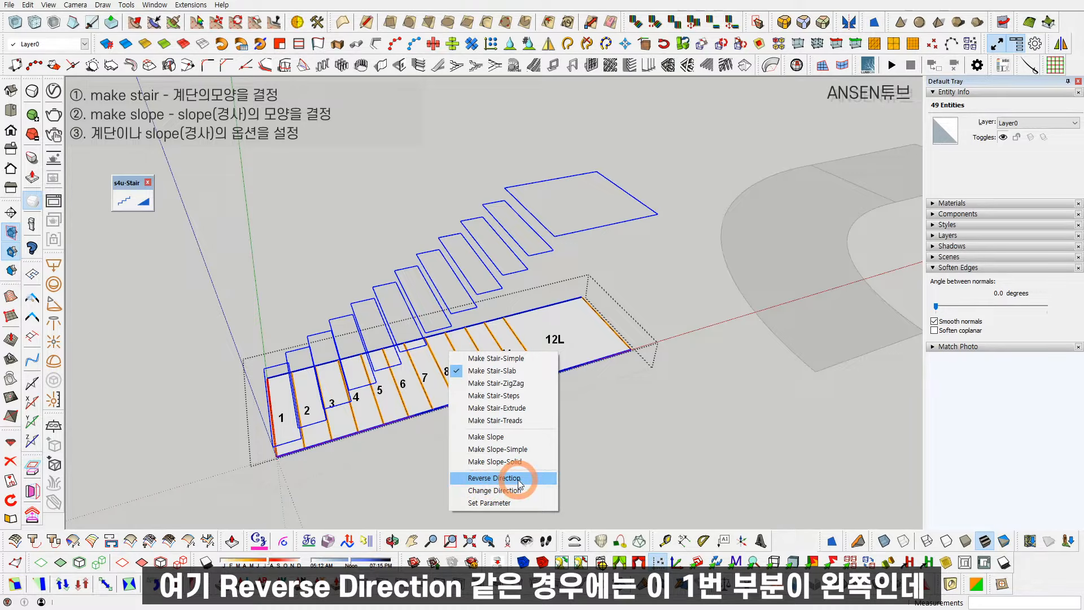
{"action": "left_click", "coordinate": [472, 479]}
{"action": "middle_click_drag", "start_coordinate": [600, 425], "coordinate": [447, 348]}
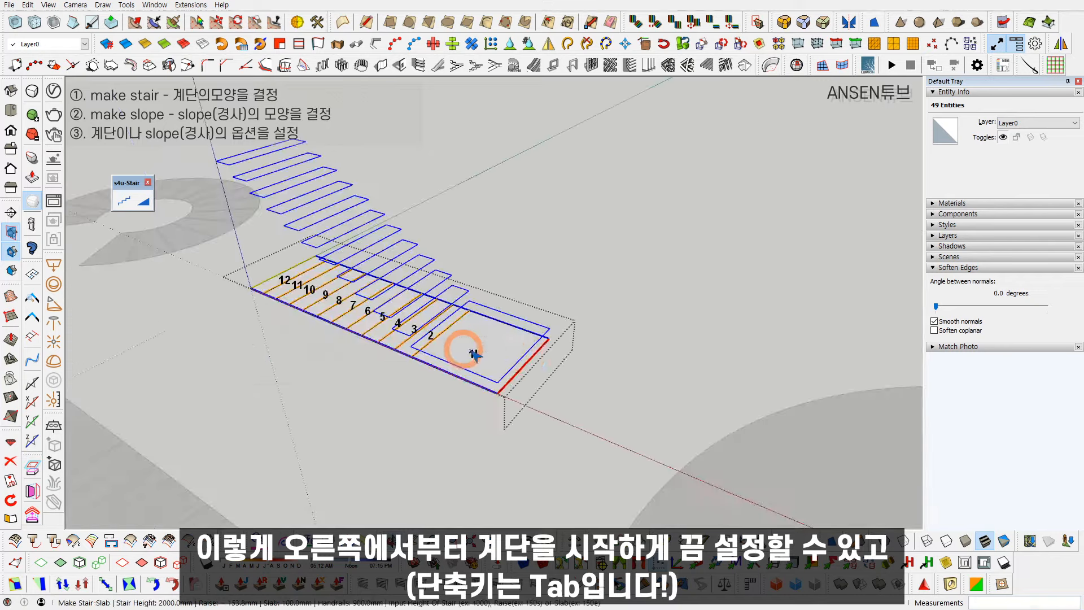
Move the start of the Make Slope-Solid preview on the undivided rectangular face to another edge with Change Direction
{"action": "left_click", "coordinate": [458, 351]}
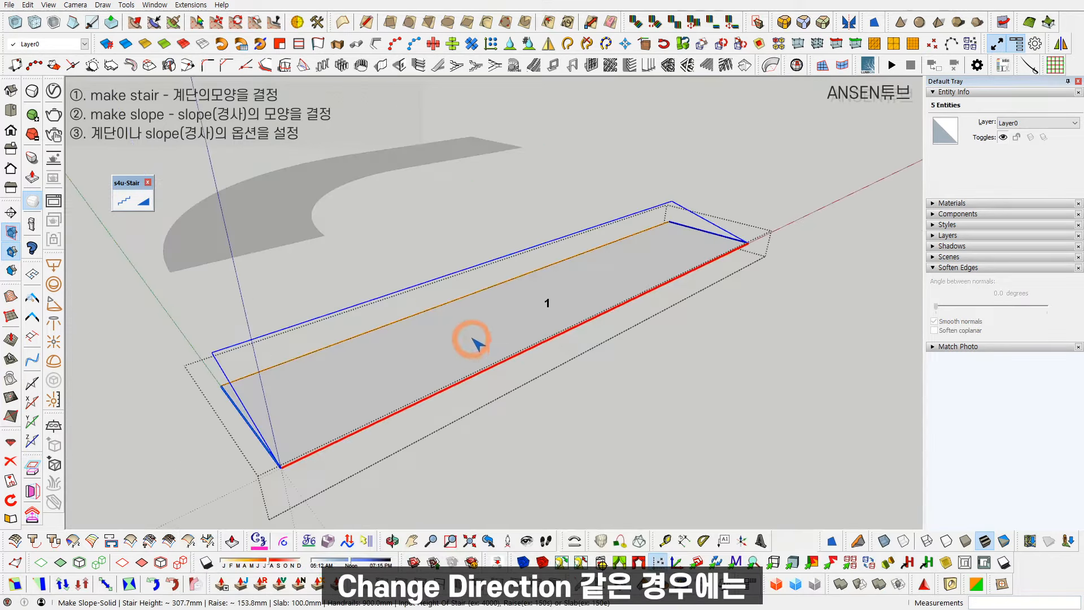
{"action": "right_click", "coordinate": [462, 335]}
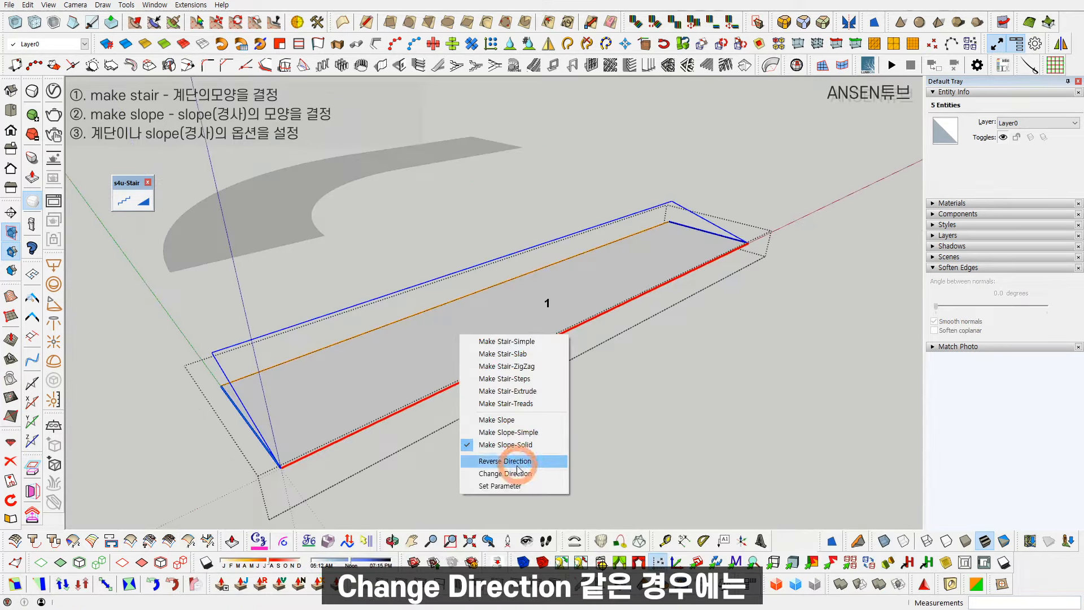
{"action": "key", "text": "Escape"}
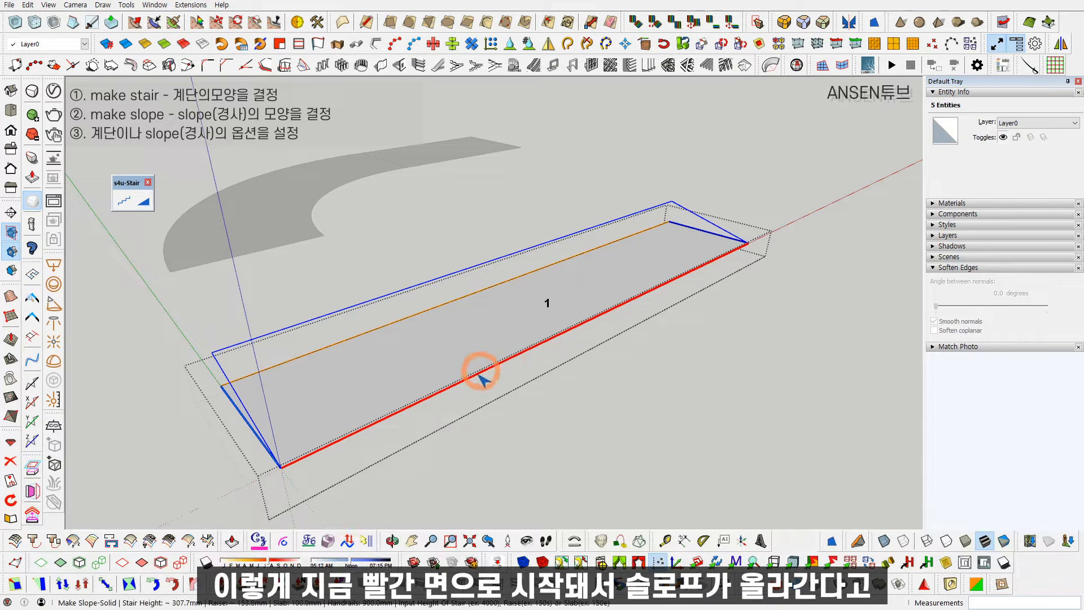
{"action": "middle_click_drag", "start_coordinate": [527, 363], "coordinate": [539, 341]}
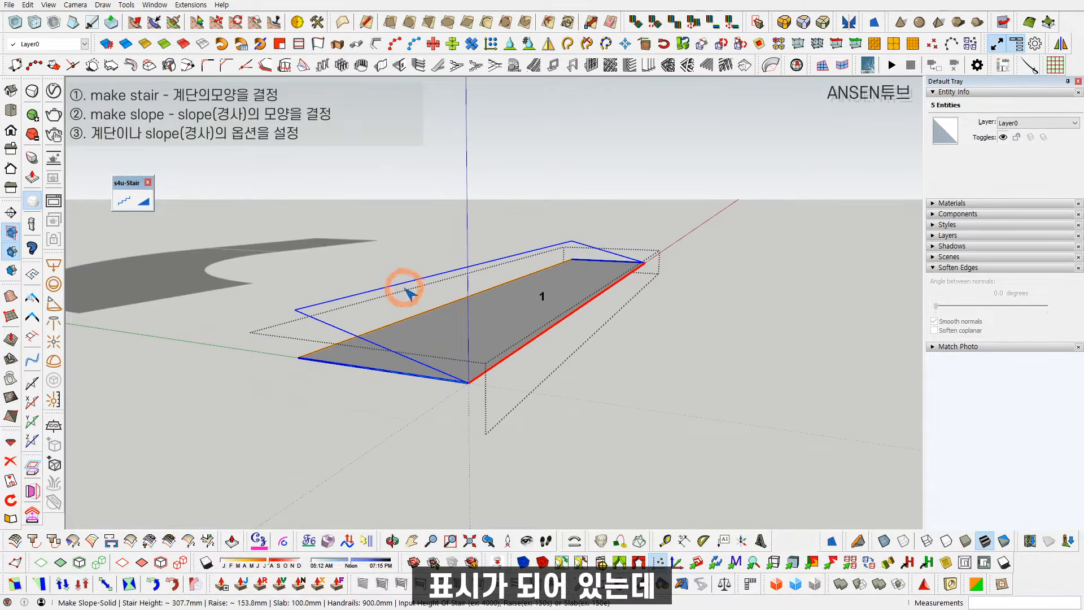
{"action": "right_click", "coordinate": [477, 332]}
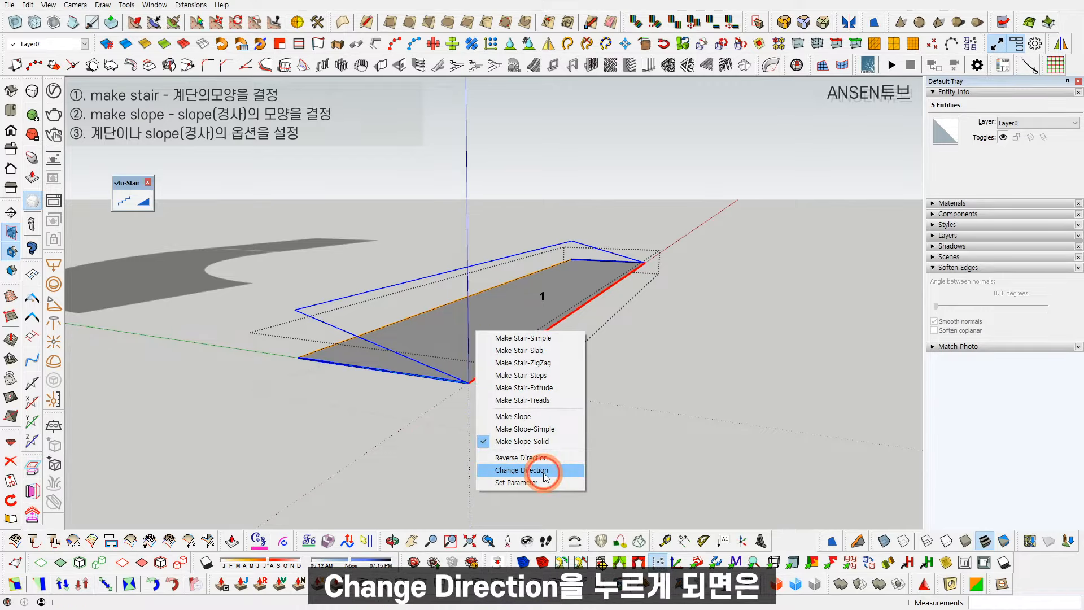
{"action": "left_click", "coordinate": [545, 471]}
{"action": "middle_click_drag", "start_coordinate": [497, 430], "coordinate": [274, 390]}
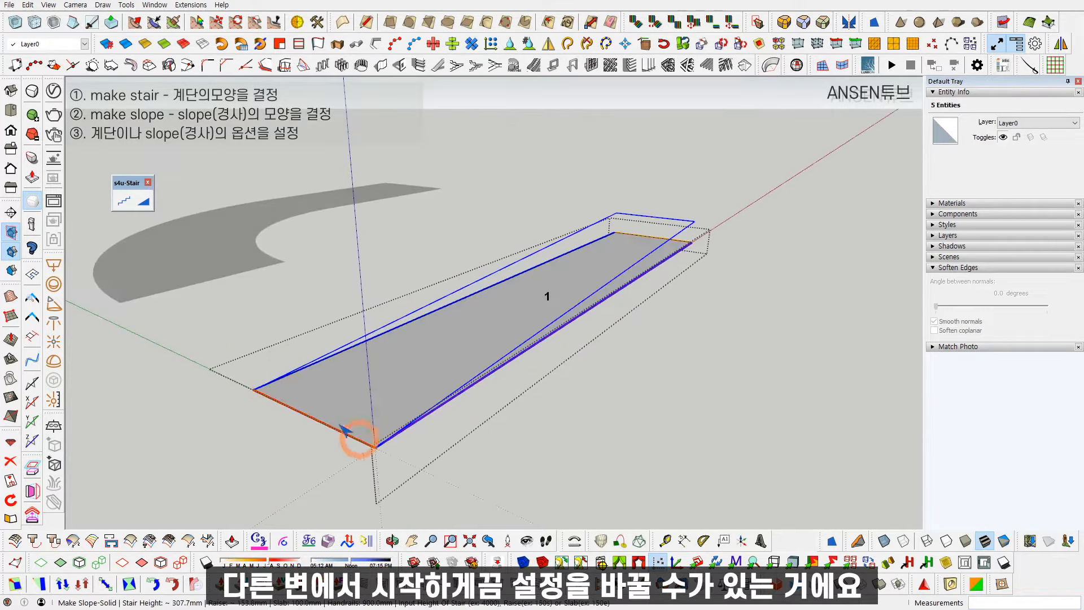
Inspect the redirected slope on the undivided face, leave the slope command and undo the last changes
{"action": "middle_click_drag", "start_coordinate": [655, 276], "coordinate": [463, 384]}
{"action": "left_click", "coordinate": [517, 377]}
{"action": "key", "text": "space"}
{"action": "middle_click_drag", "start_coordinate": [523, 362], "coordinate": [717, 279]}
{"action": "key", "text": "ctrl+z"}
{"action": "key", "text": "ctrl+z"}
{"action": "key", "text": "Escape"}
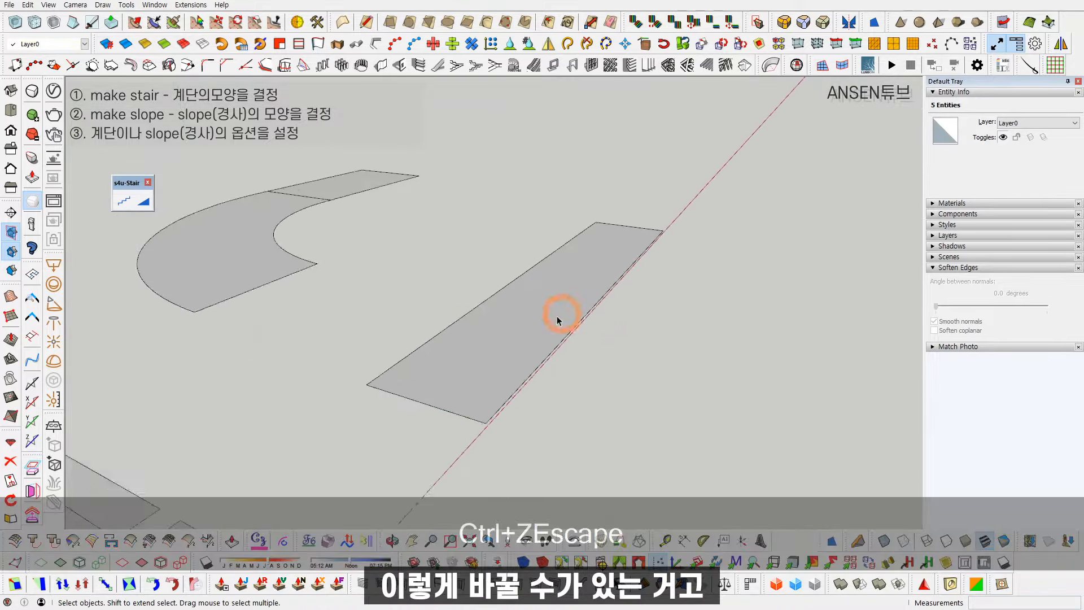
Set the Raise parameter of the Make Stair-Slab staircase to 150 mm, going through the slab, handrail, offset and landing settings
{"action": "right_click", "coordinate": [456, 326]}
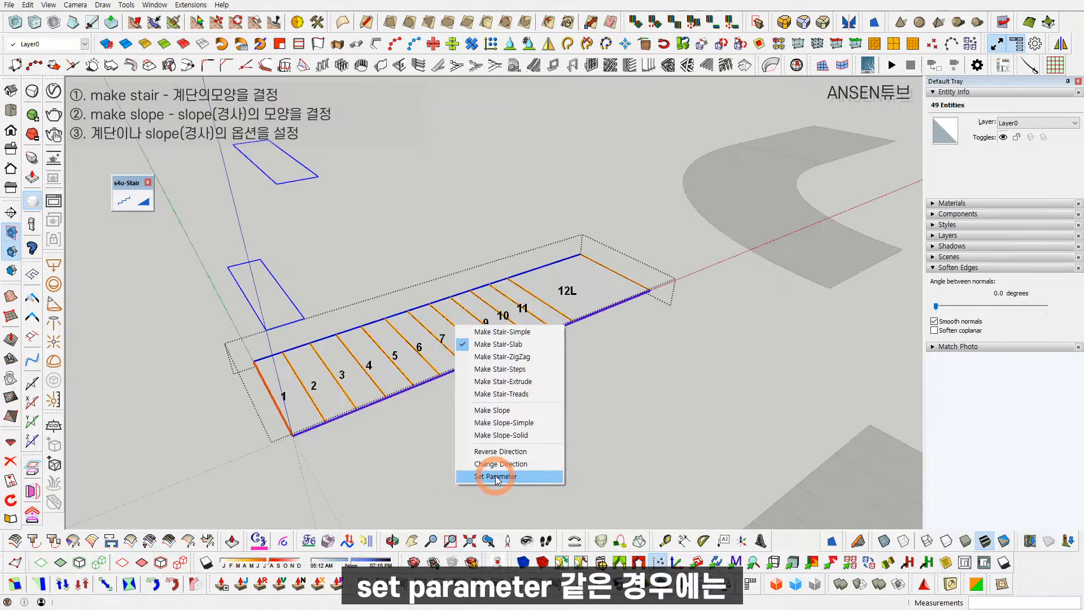
{"action": "left_click", "coordinate": [497, 477]}
{"action": "left_click", "coordinate": [565, 244]}
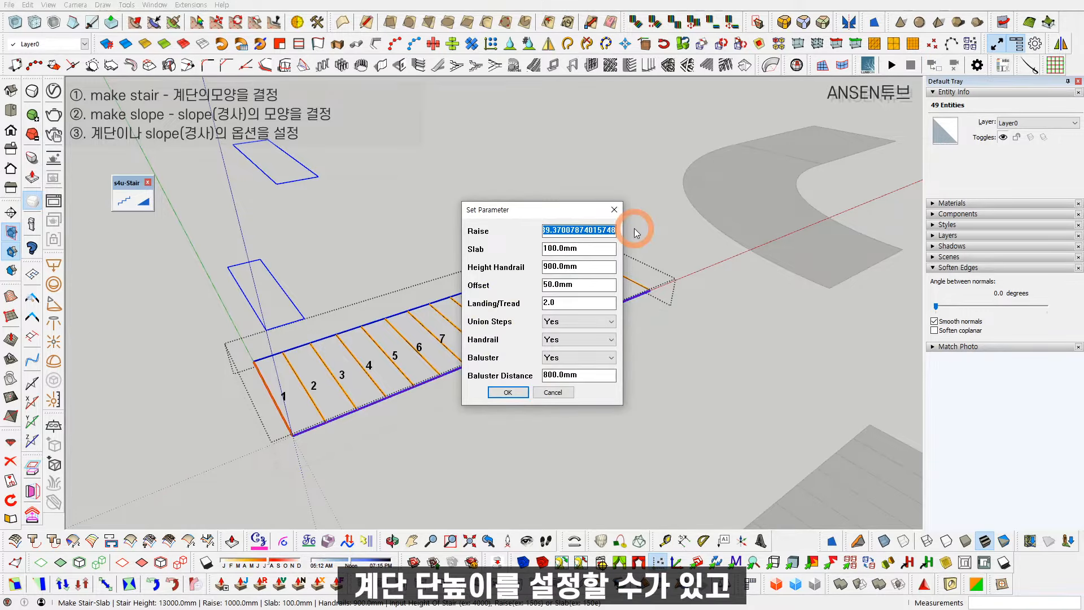
{"action": "type", "text": "150"}
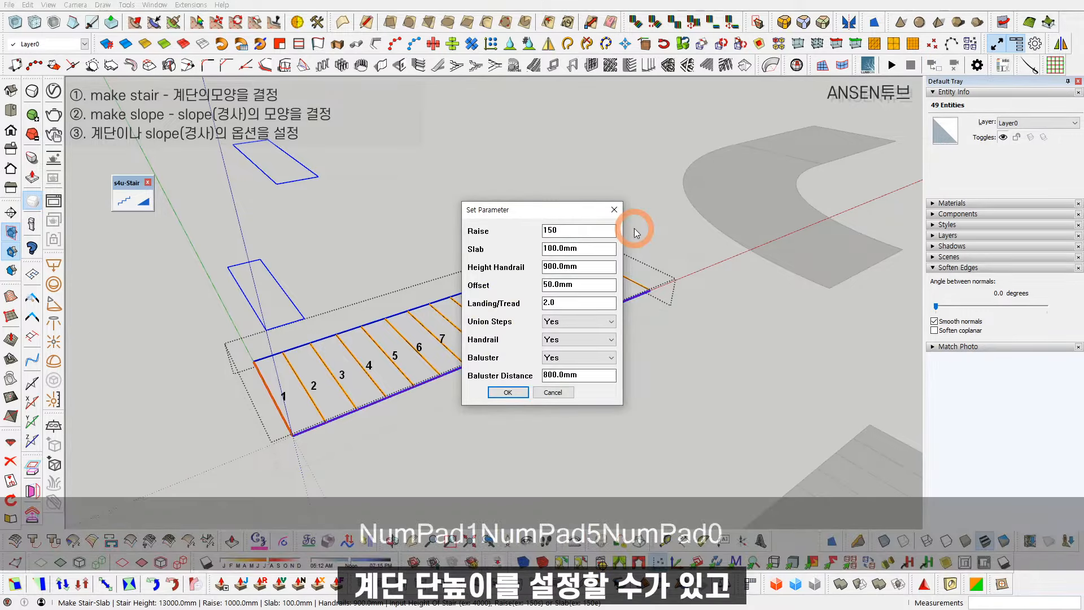
{"action": "key", "text": "Tab"}
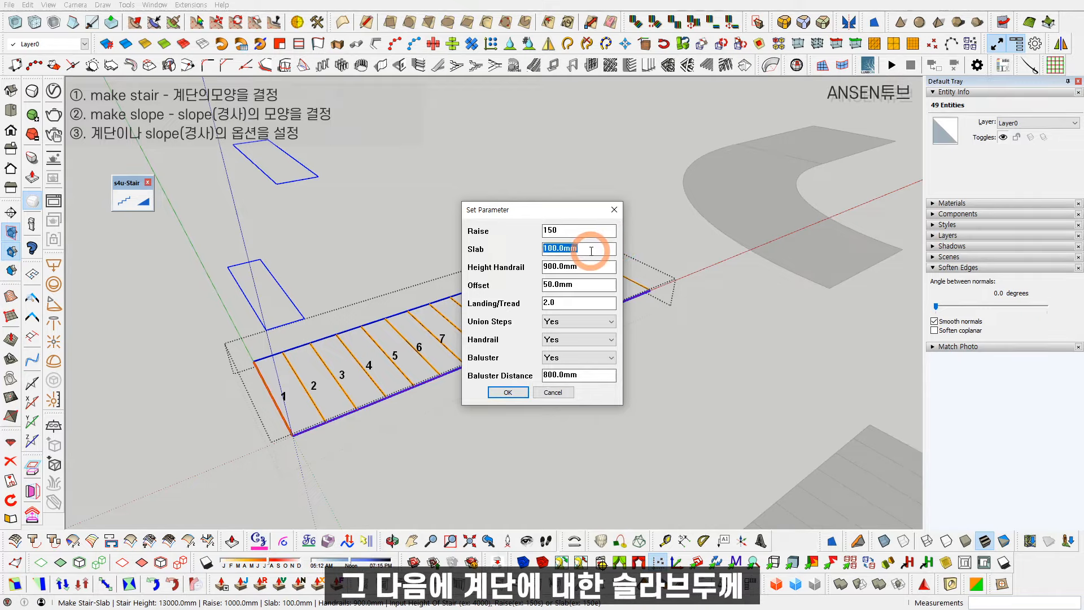
{"action": "key", "text": "Tab"}
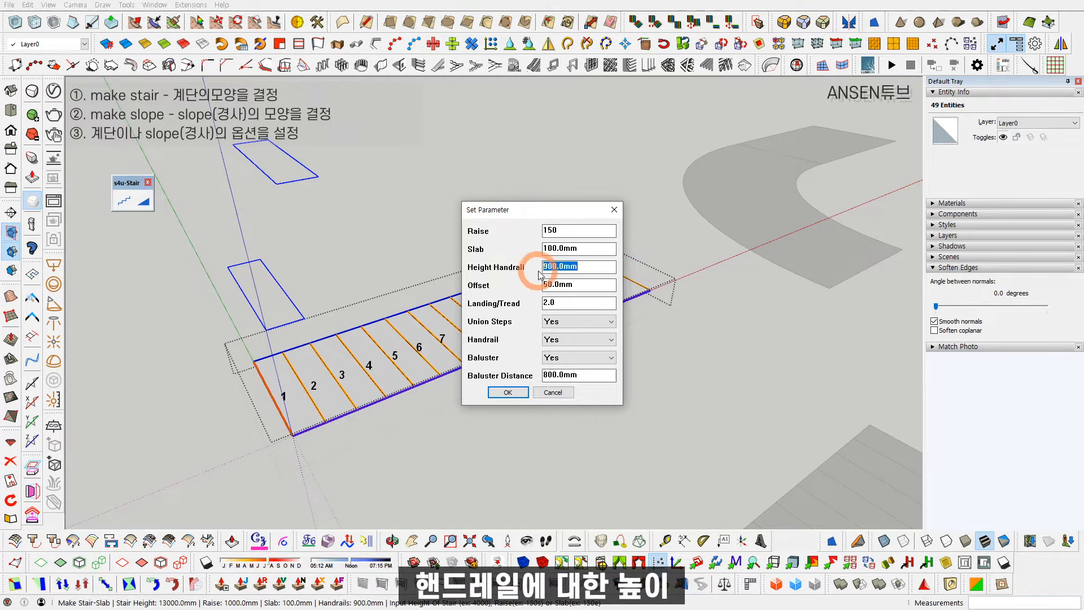
{"action": "key", "text": "Tab"}
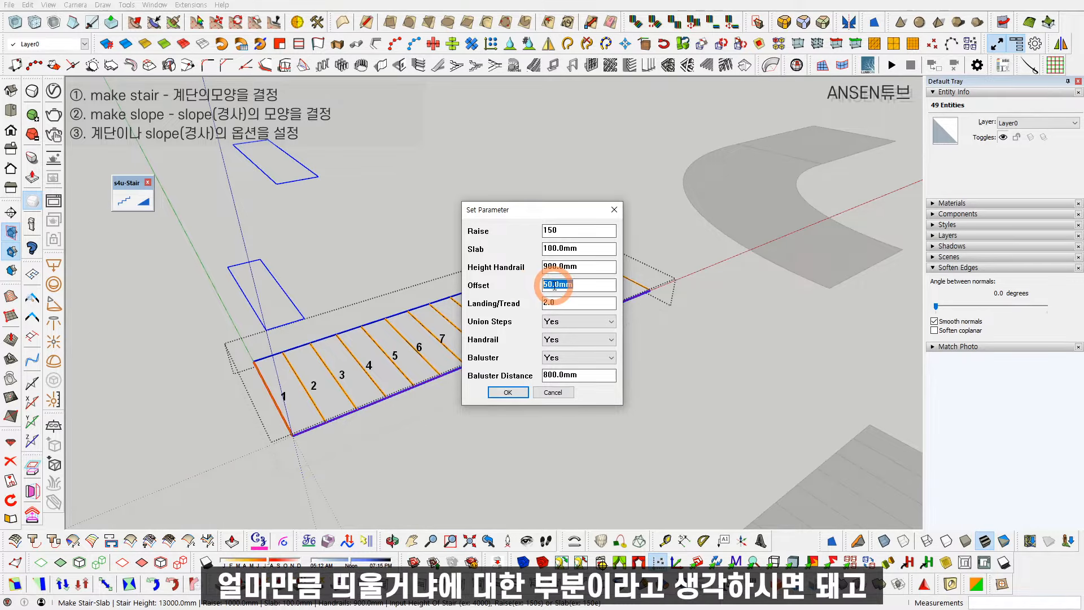
{"action": "key", "text": "Tab"}
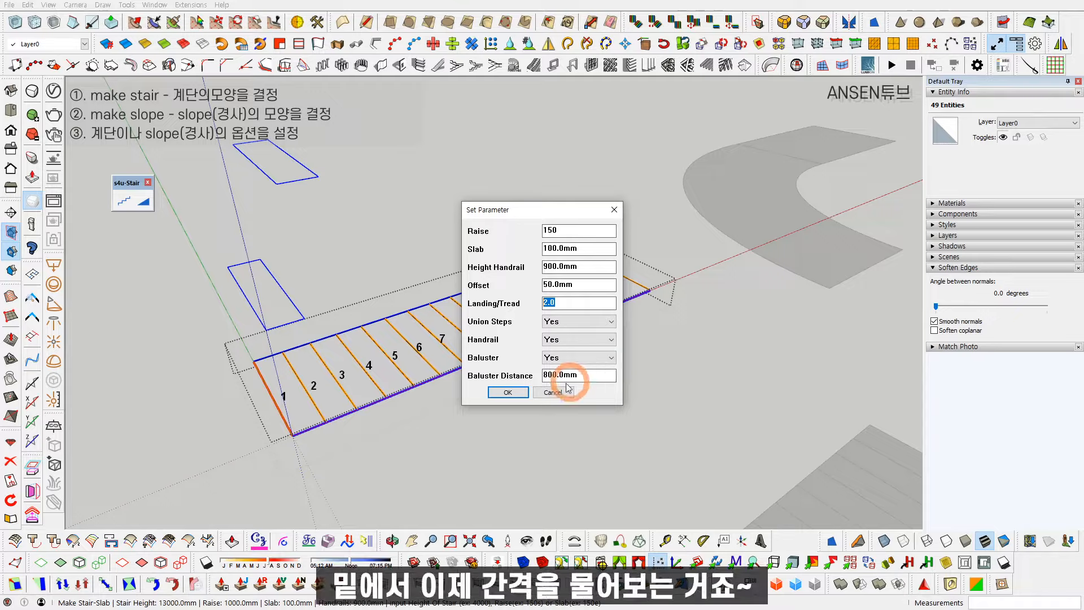
{"action": "left_click", "coordinate": [519, 391]}
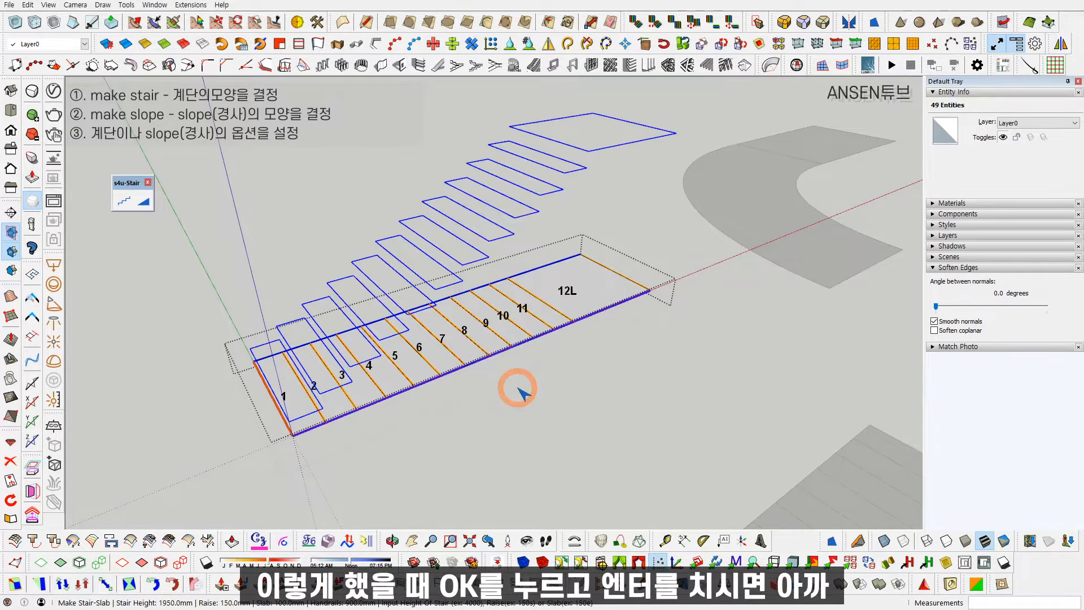
Generate the Make Stair-Slab staircase from the divided plan faces and inspect its steps up close
{"action": "key", "text": "Return"}
{"action": "scroll", "coordinate": [451, 285], "scroll_direction": "down", "scroll_amount": 1}
{"action": "middle_click_drag", "start_coordinate": [451, 285], "coordinate": [400, 344], "text": "shift"}
{"action": "scroll", "coordinate": [427, 332], "scroll_direction": "up", "scroll_amount": 3}
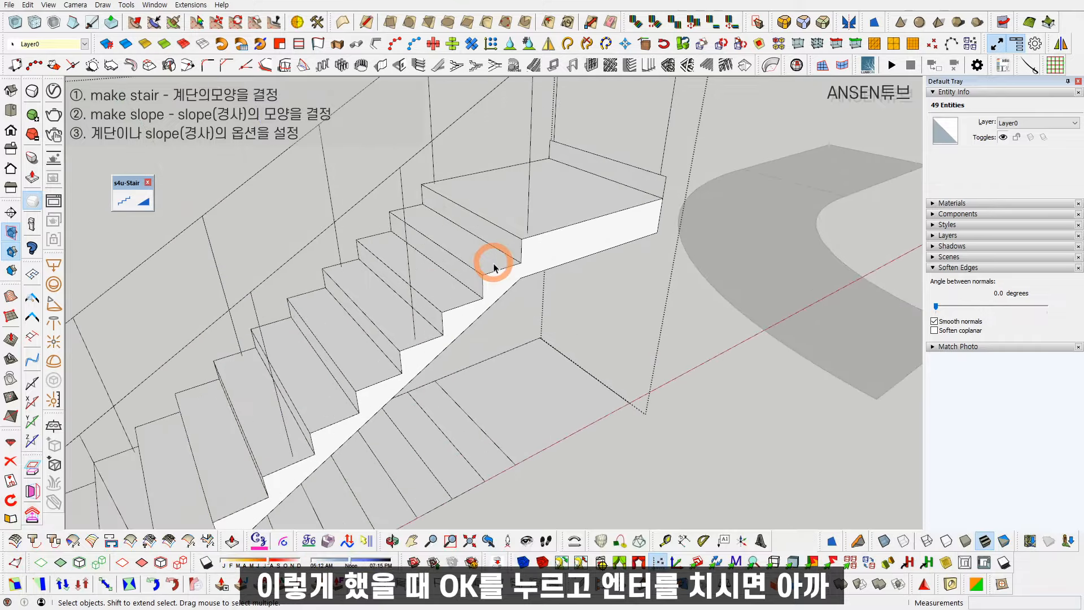
Review the Raise value in the stair's Set Parameter options and close them without changes
{"action": "left_click", "coordinate": [144, 201]}
{"action": "right_click", "coordinate": [425, 263]}
{"action": "left_click", "coordinate": [515, 401]}
{"action": "left_click", "coordinate": [583, 232]}
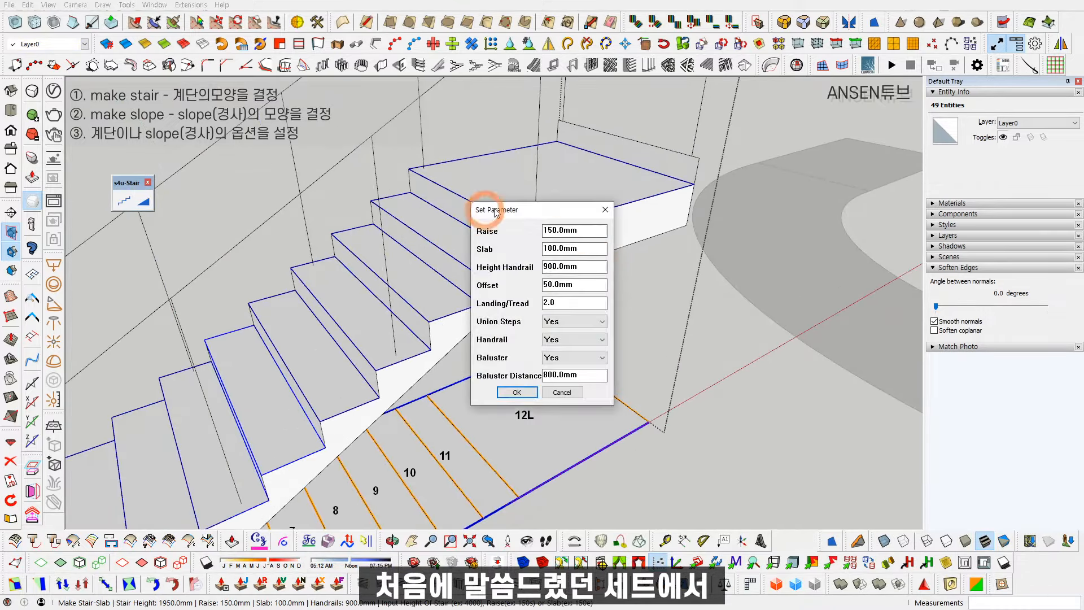
{"action": "key", "text": "Escape"}
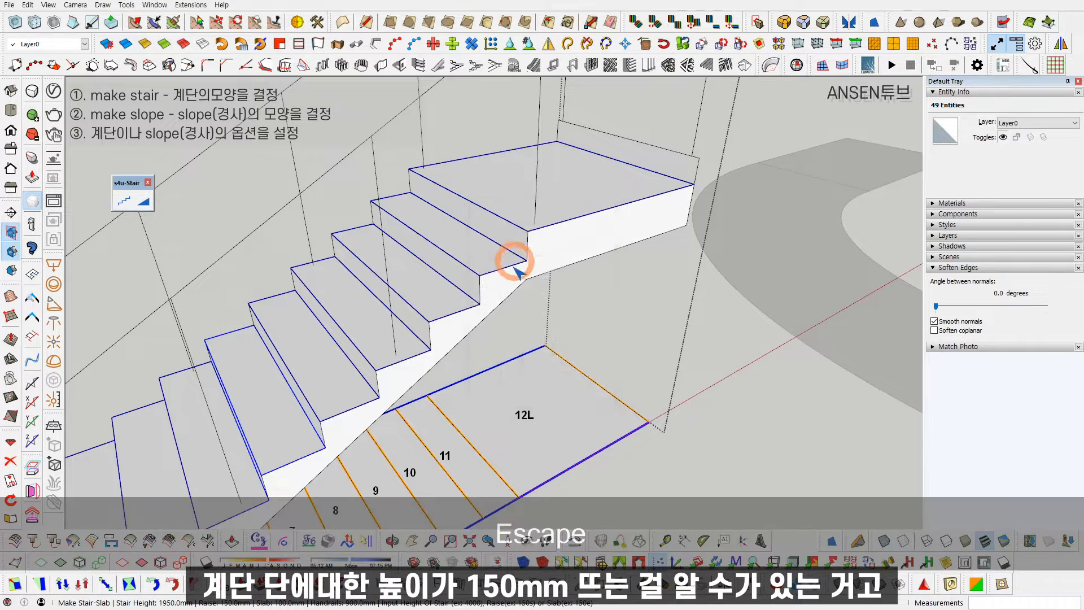
Measure the height of one riser near the upper landing with the Tape Measure
{"action": "key", "text": "space"}
{"action": "key", "text": "ctrl+z"}
{"action": "key", "text": "Escape"}
{"action": "key", "text": "t"}
{"action": "left_click", "coordinate": [483, 289]}
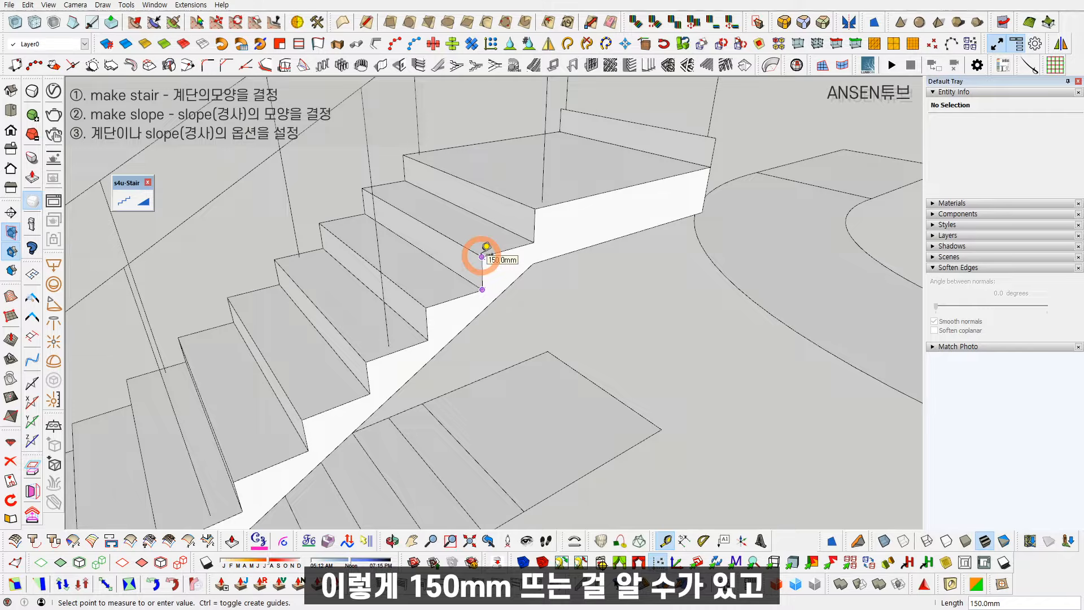
{"action": "key", "text": "space"}
Check the Slab parameter, and measure the slab thickness from a tread's inner corner to the sloped underside with the Tape Measure
{"action": "left_click", "coordinate": [124, 201]}
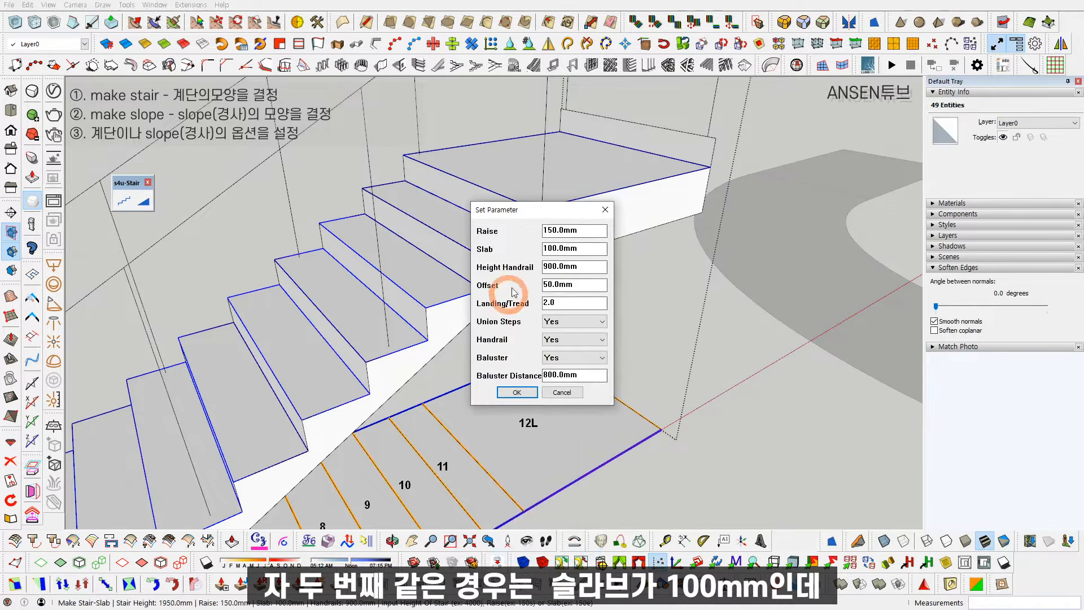
{"action": "key", "text": "Escape"}
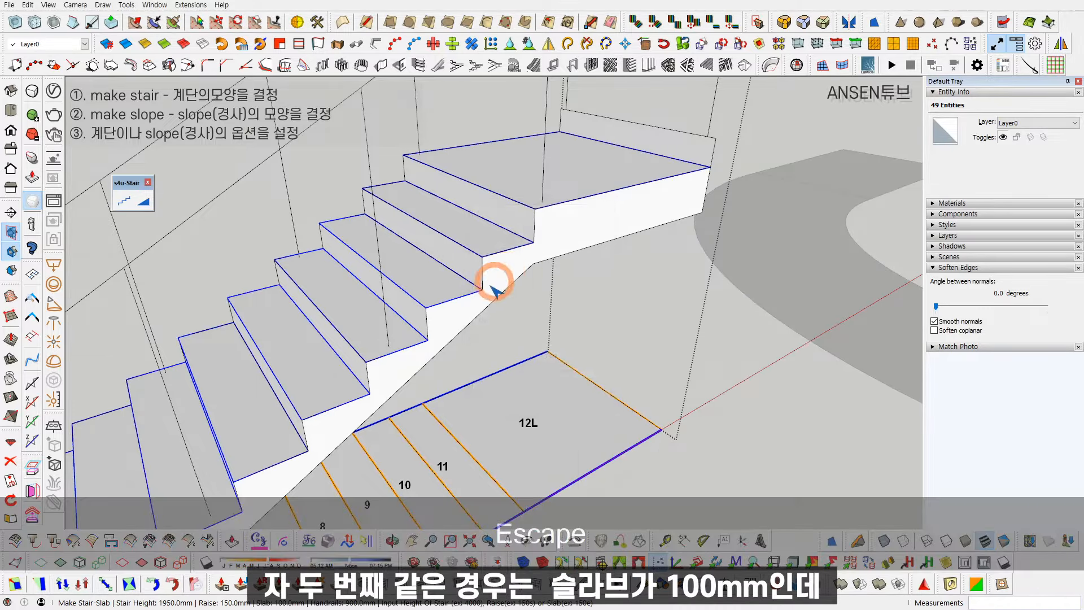
{"action": "key", "text": "space"}
{"action": "scroll", "coordinate": [458, 305], "scroll_direction": "up", "scroll_amount": 10}
{"action": "middle_click_drag", "start_coordinate": [425, 322], "coordinate": [438, 317], "text": "shift"}
{"action": "key", "text": "shift+t"}
{"action": "key", "text": "space"}
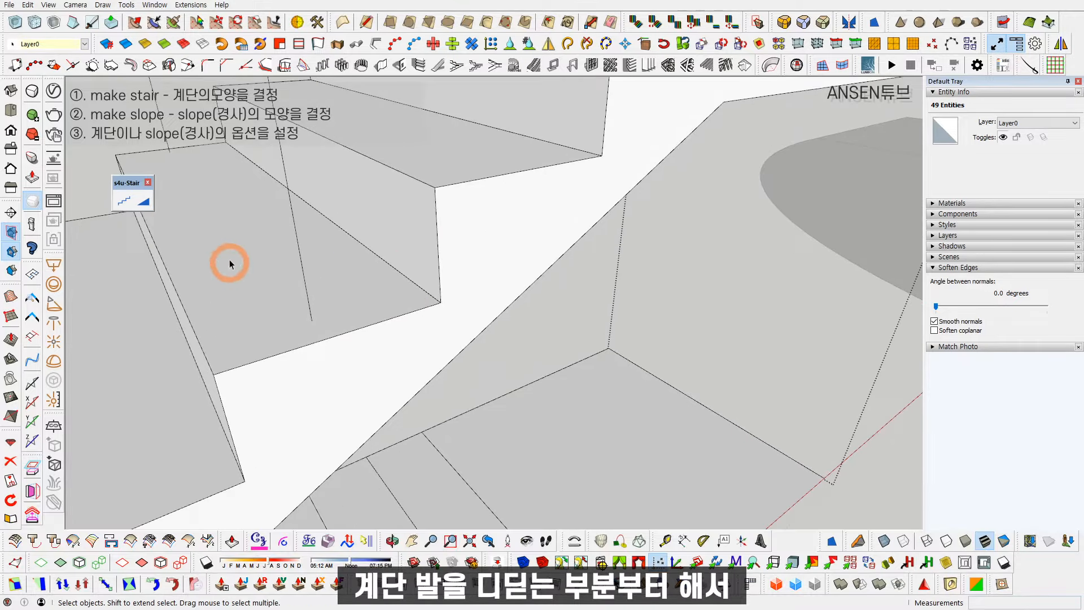
{"action": "key", "text": "shift+t"}
{"action": "left_click", "coordinate": [441, 303]}
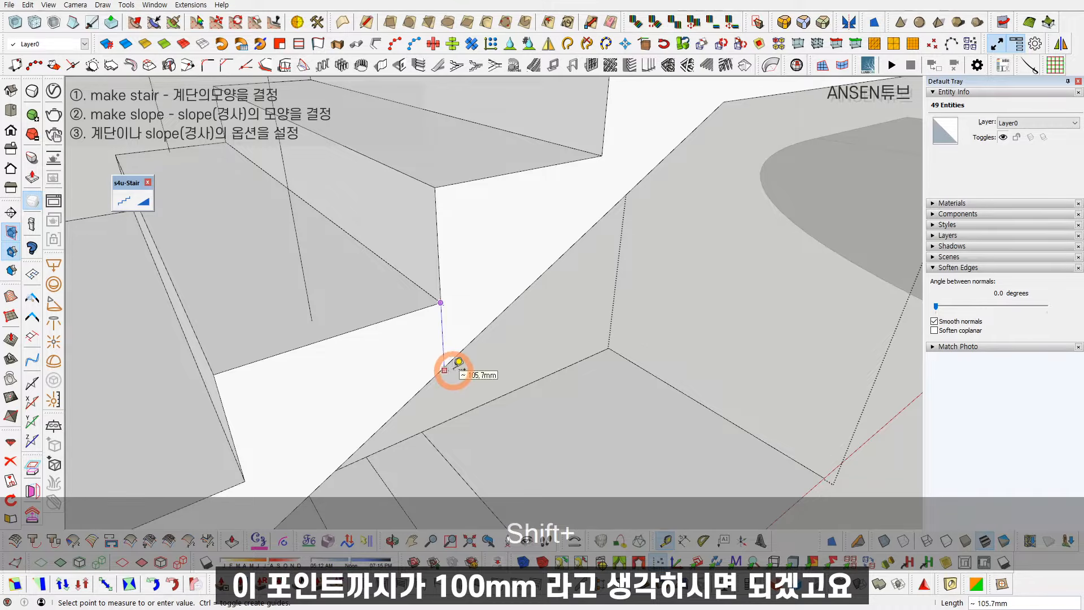
{"action": "key", "text": "space"}
Check the Height Handrail parameter, and measure the handrail's height above the landing surface with the Tape Measure
{"action": "scroll", "coordinate": [444, 368], "scroll_direction": "down", "scroll_amount": 5}
{"action": "left_click", "coordinate": [121, 203]}
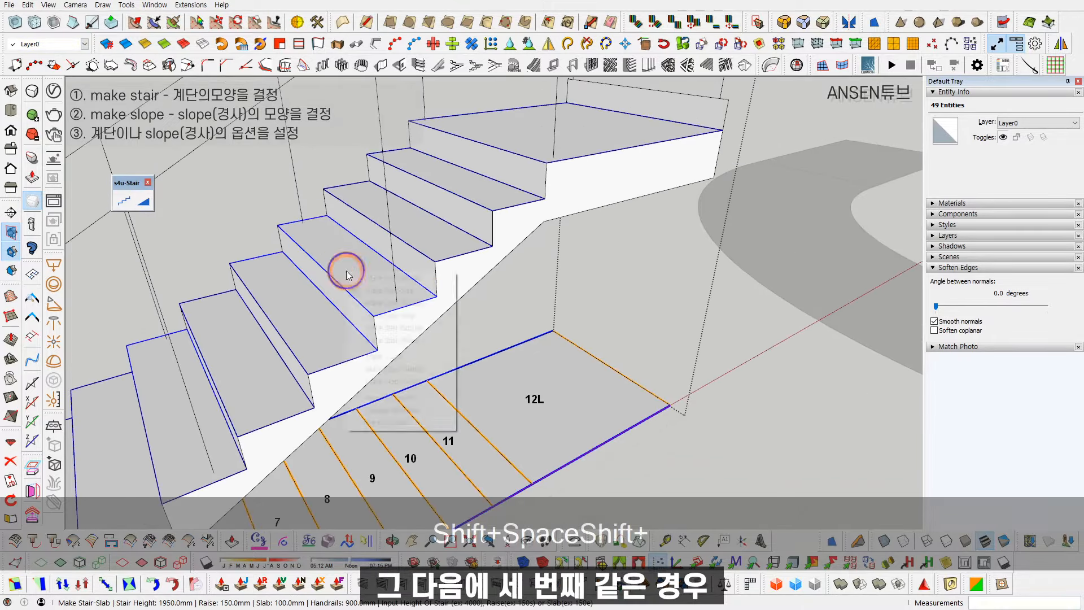
{"action": "right_click", "coordinate": [346, 271]}
{"action": "left_click", "coordinate": [398, 425]}
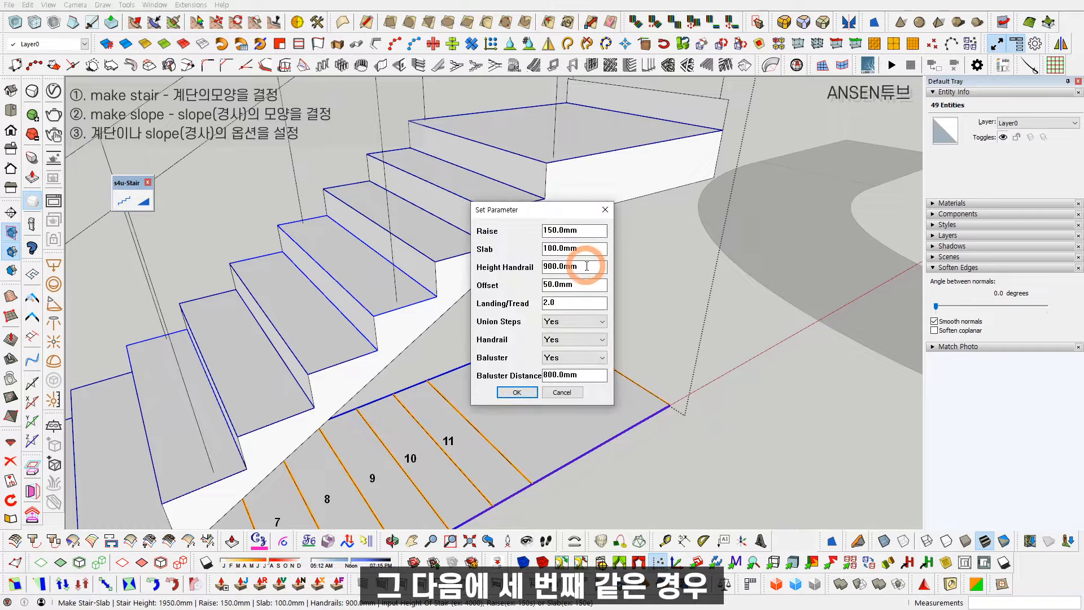
{"action": "key", "text": "Escape"}
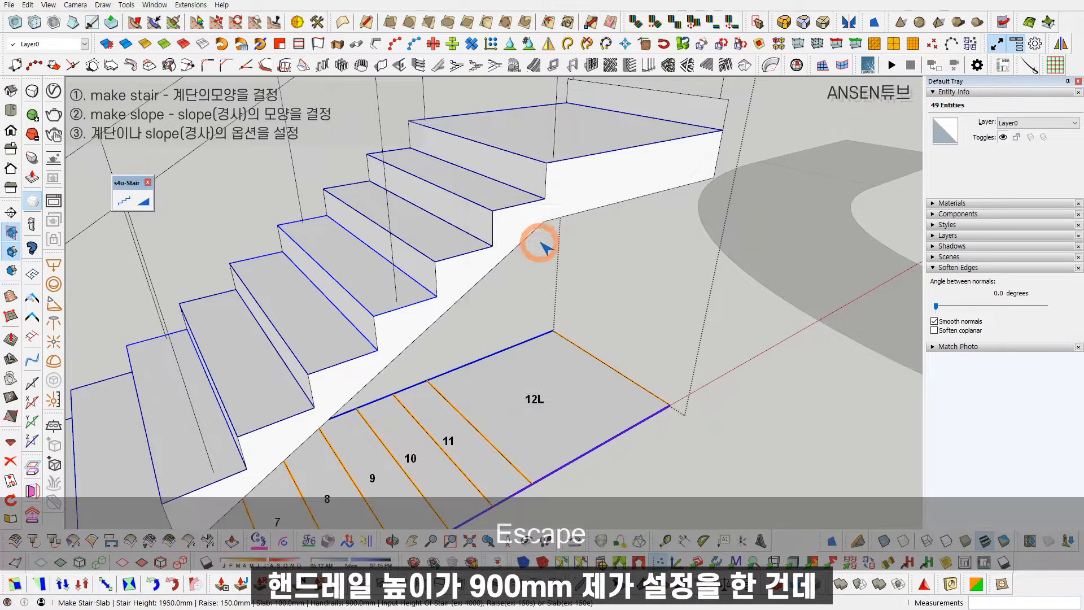
{"action": "scroll", "coordinate": [503, 358], "scroll_direction": "up", "scroll_amount": 6}
{"action": "key", "text": "shift+space"}
{"action": "key", "text": "t"}
{"action": "left_click", "coordinate": [493, 368]}
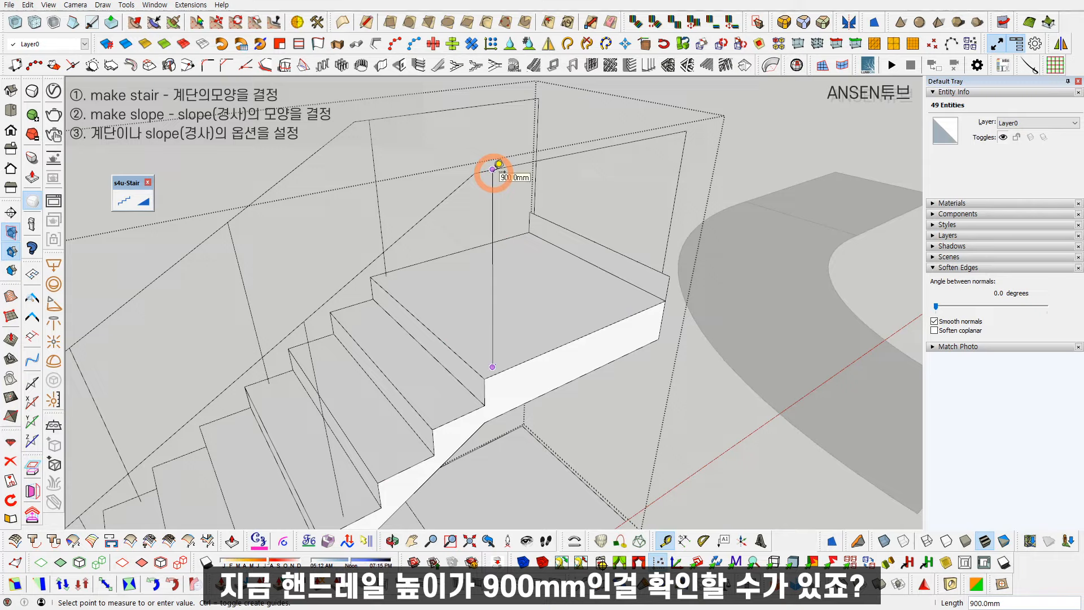
Check the Offset parameter, and measure from the landing's edge to the baluster foot with the Tape Measure
{"action": "key", "text": "space"}
{"action": "left_click", "coordinate": [144, 203]}
{"action": "right_click", "coordinate": [412, 308]}
{"action": "left_click", "coordinate": [459, 477]}
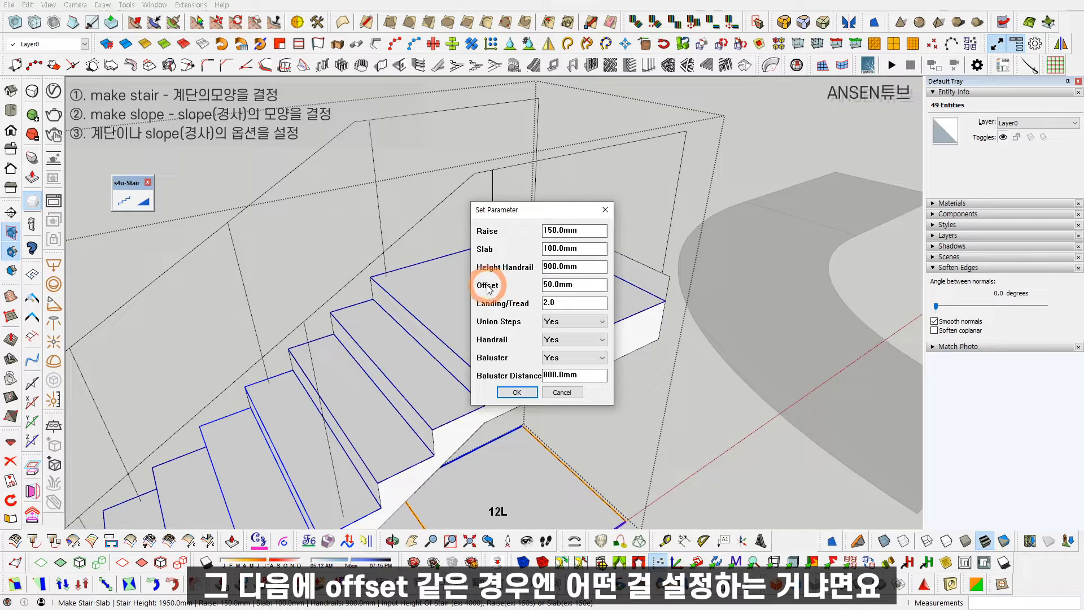
{"action": "left_click", "coordinate": [517, 392]}
{"action": "key", "text": "space"}
{"action": "scroll", "coordinate": [613, 421], "scroll_direction": "up", "scroll_amount": 6}
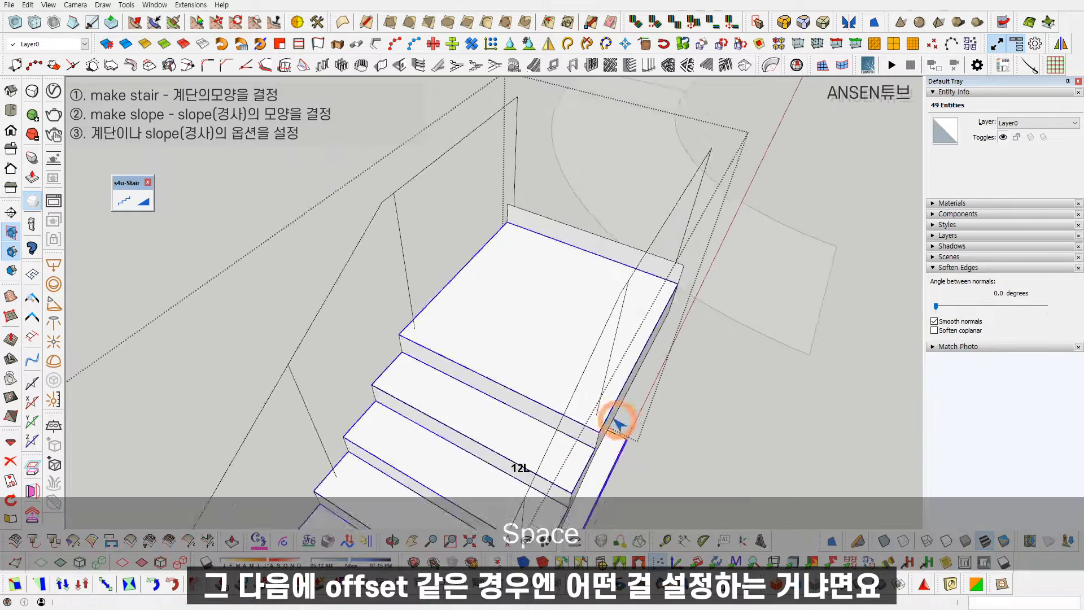
{"action": "scroll", "coordinate": [604, 433], "scroll_direction": "up", "scroll_amount": 5}
{"action": "key", "text": "space"}
{"action": "key", "text": "t"}
{"action": "left_click", "coordinate": [558, 372]}
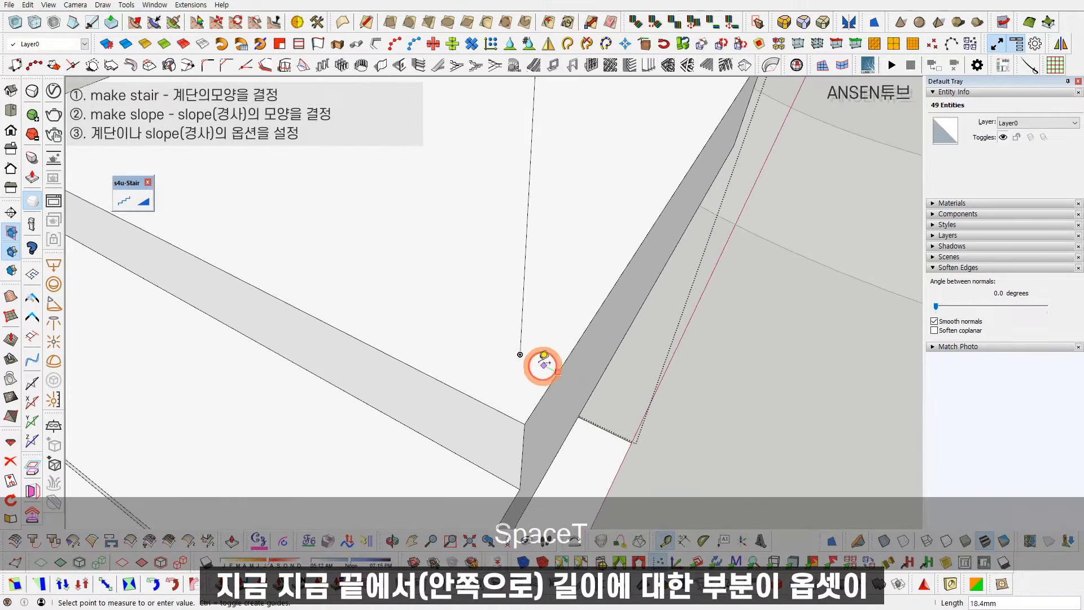
{"action": "scroll", "coordinate": [520, 354], "scroll_direction": "up", "scroll_amount": 3}
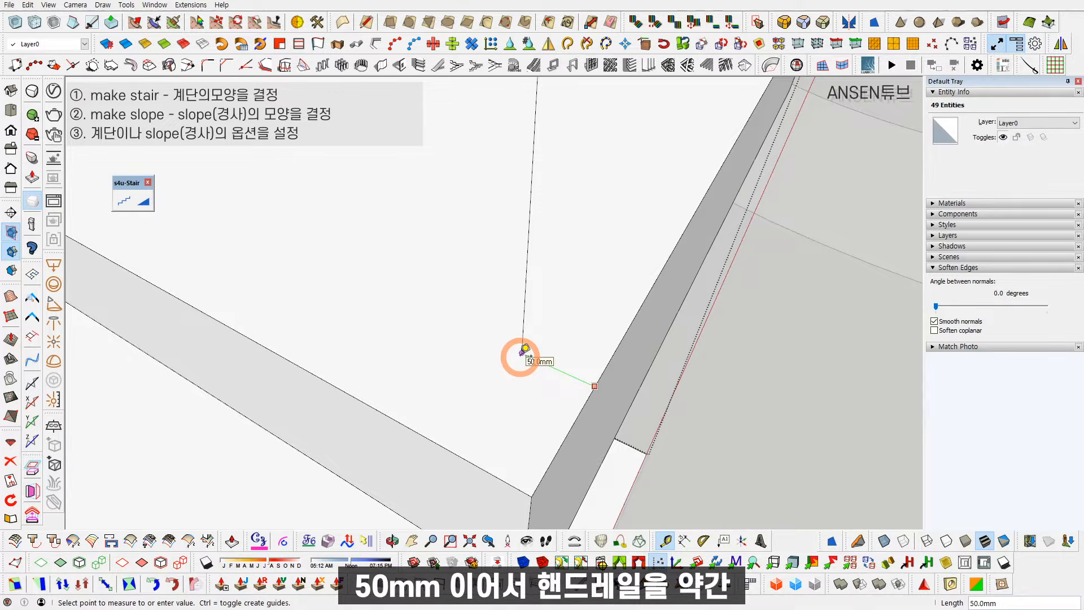
{"action": "key", "text": "space"}
Set Union Steps to No in the stair's parameters and generate the Make Stair-Slab staircase
{"action": "scroll", "coordinate": [511, 347], "scroll_direction": "down", "scroll_amount": 5}
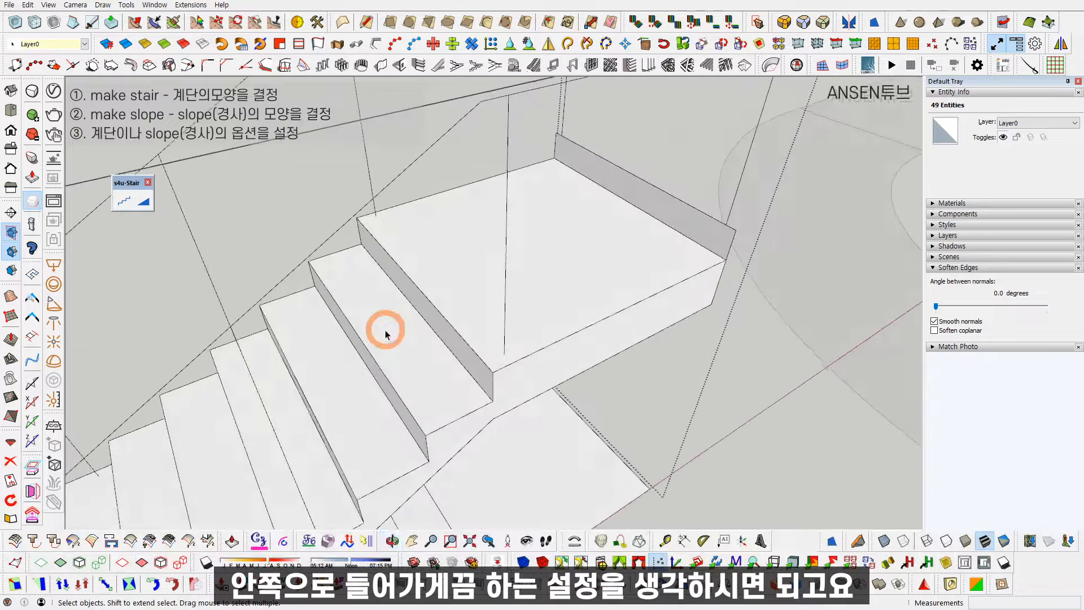
{"action": "scroll", "coordinate": [385, 333], "scroll_direction": "down", "scroll_amount": 2}
{"action": "middle_click_drag", "start_coordinate": [385, 334], "coordinate": [370, 314], "text": "shift"}
{"action": "left_click", "coordinate": [139, 205]}
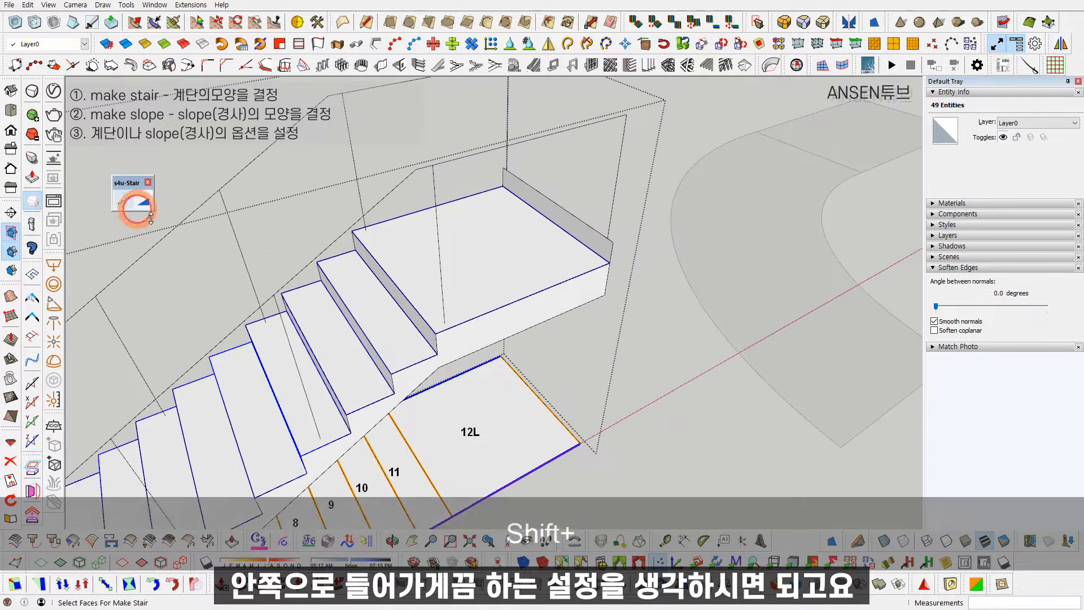
{"action": "right_click", "coordinate": [389, 295]}
{"action": "left_click", "coordinate": [469, 448]}
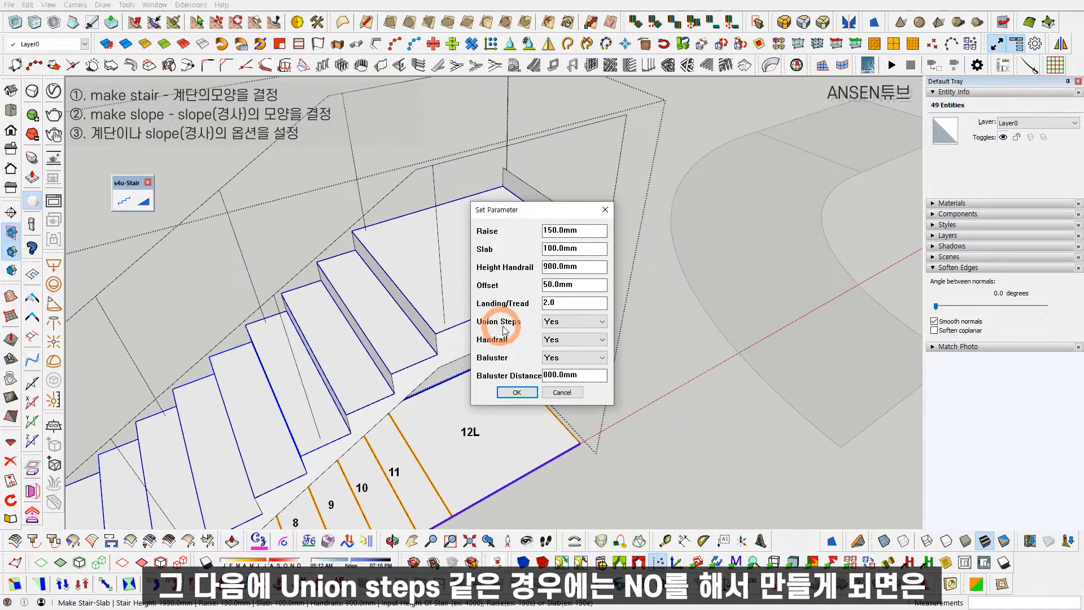
{"action": "left_click", "coordinate": [573, 321]}
{"action": "left_click", "coordinate": [553, 338]}
{"action": "left_click", "coordinate": [517, 392]}
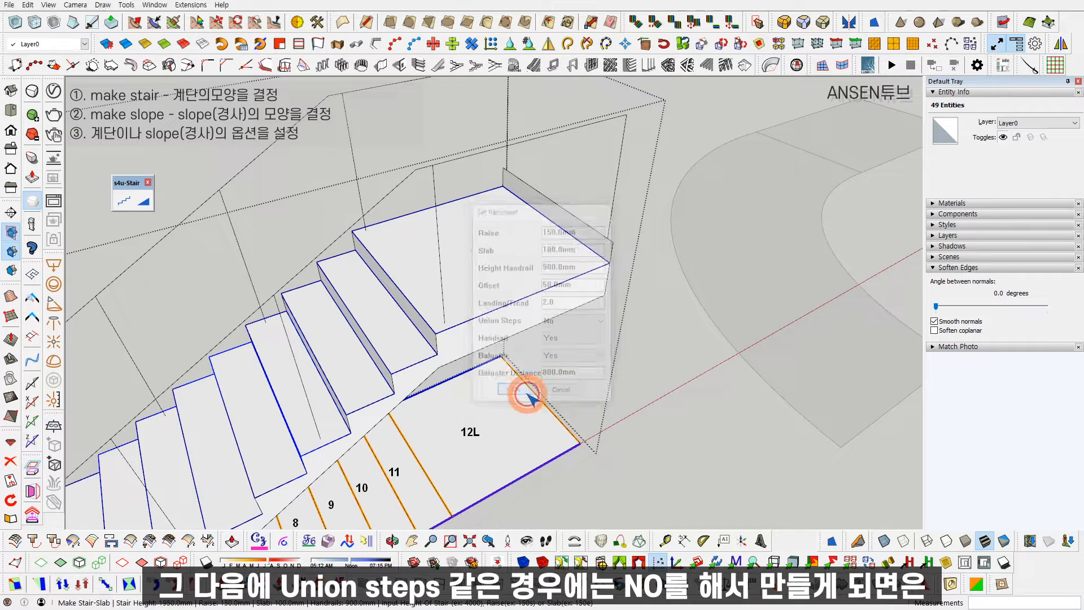
{"action": "key", "text": "space"}
Move the newly generated staircase group sideways, clear of the original staircase
{"action": "key", "text": "m"}
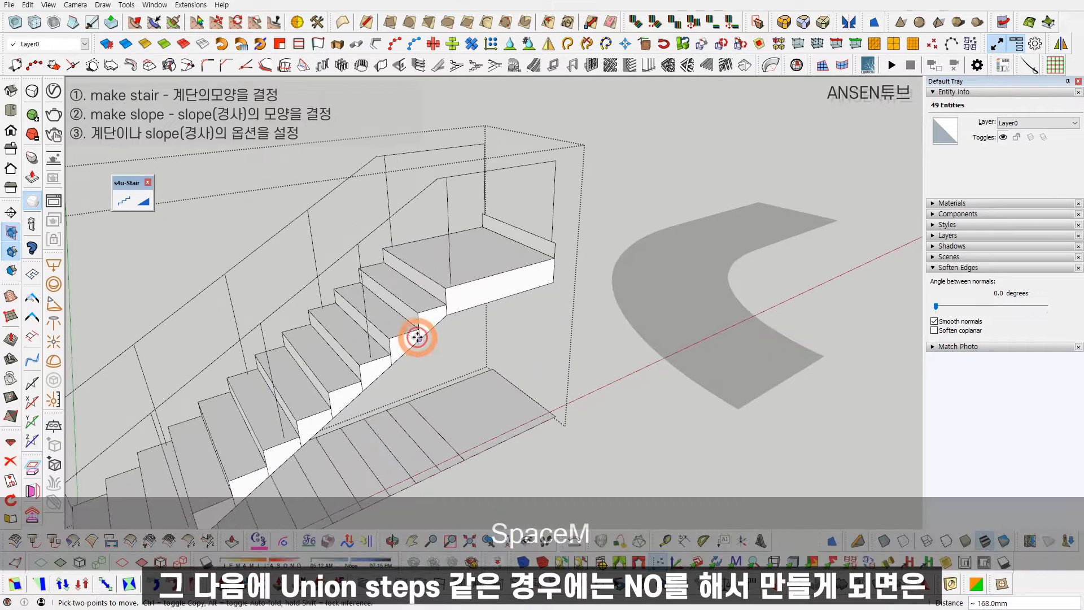
{"action": "key", "text": "space"}
{"action": "left_click", "coordinate": [412, 344]}
{"action": "key", "text": "m"}
{"action": "left_click", "coordinate": [421, 349]}
{"action": "middle_click_drag", "start_coordinate": [416, 344], "coordinate": [537, 394], "text": "shift"}
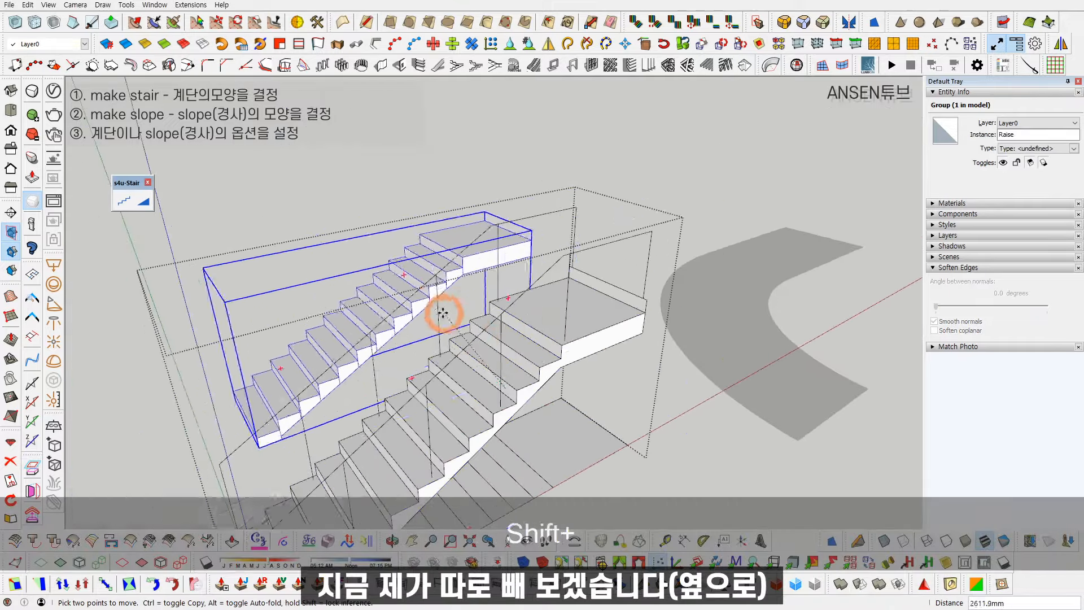
{"action": "left_click", "coordinate": [407, 315]}
{"action": "key", "text": "space"}
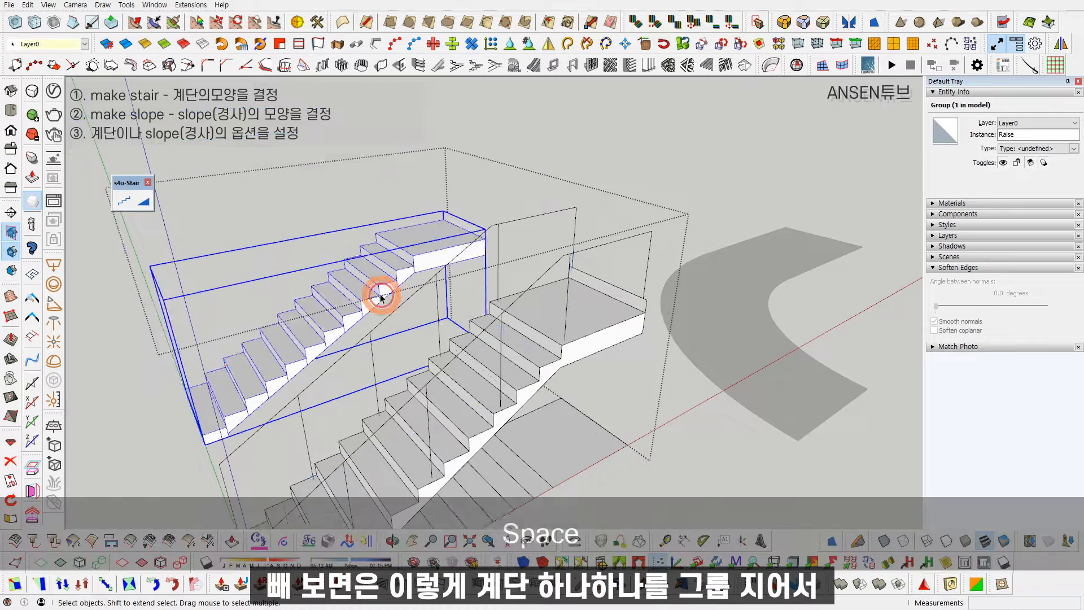
Open a middle step group of the moved staircase and select its geometry to examine how the steps are grouped
{"action": "scroll", "coordinate": [378, 289], "scroll_direction": "up", "scroll_amount": 3}
{"action": "scroll", "coordinate": [376, 289], "scroll_direction": "up", "scroll_amount": 2}
{"action": "double_click", "coordinate": [377, 287]}
{"action": "double_click", "coordinate": [377, 288]}
{"action": "triple_click", "coordinate": [377, 288]}
{"action": "key", "text": "Escape"}
{"action": "double_click", "coordinate": [356, 318]}
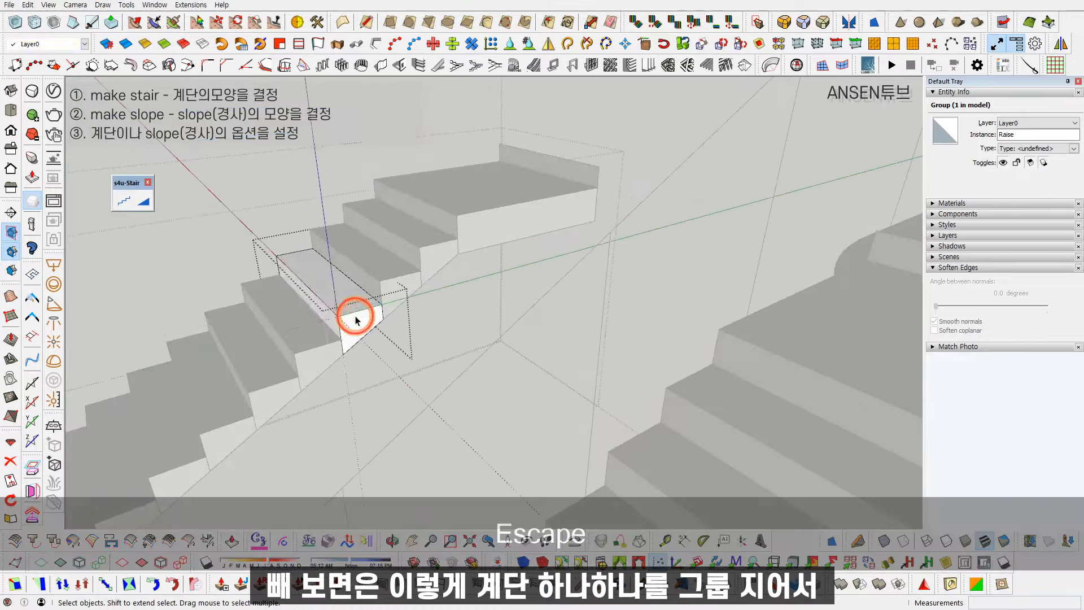
{"action": "triple_click", "coordinate": [356, 319]}
{"action": "middle_click_drag", "start_coordinate": [355, 318], "coordinate": [455, 287]}
{"action": "key", "text": "shift+Escape"}
{"action": "key", "text": "shift+Escape"}
{"action": "key", "text": "shift+Escape"}
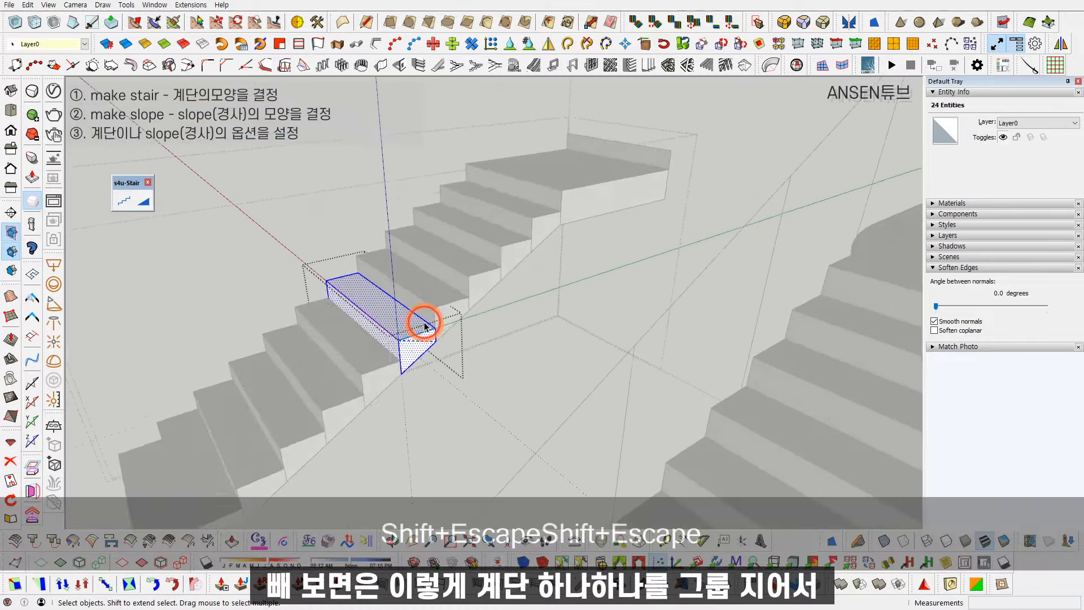
Examine the neighbouring step group in the moved staircase and exit all the nested groups
{"action": "triple_click", "coordinate": [402, 340]}
{"action": "left_click", "coordinate": [381, 364]}
{"action": "double_click", "coordinate": [376, 369]}
{"action": "middle_click_drag", "start_coordinate": [377, 369], "coordinate": [448, 310], "text": "shift"}
{"action": "key", "text": "Escape"}
{"action": "key", "text": "Escape"}
{"action": "scroll", "coordinate": [376, 332], "scroll_direction": "down", "scroll_amount": 3}
{"action": "scroll", "coordinate": [480, 322], "scroll_direction": "up", "scroll_amount": 2}
{"action": "key", "text": "Escape"}
{"action": "left_click", "coordinate": [428, 284]}
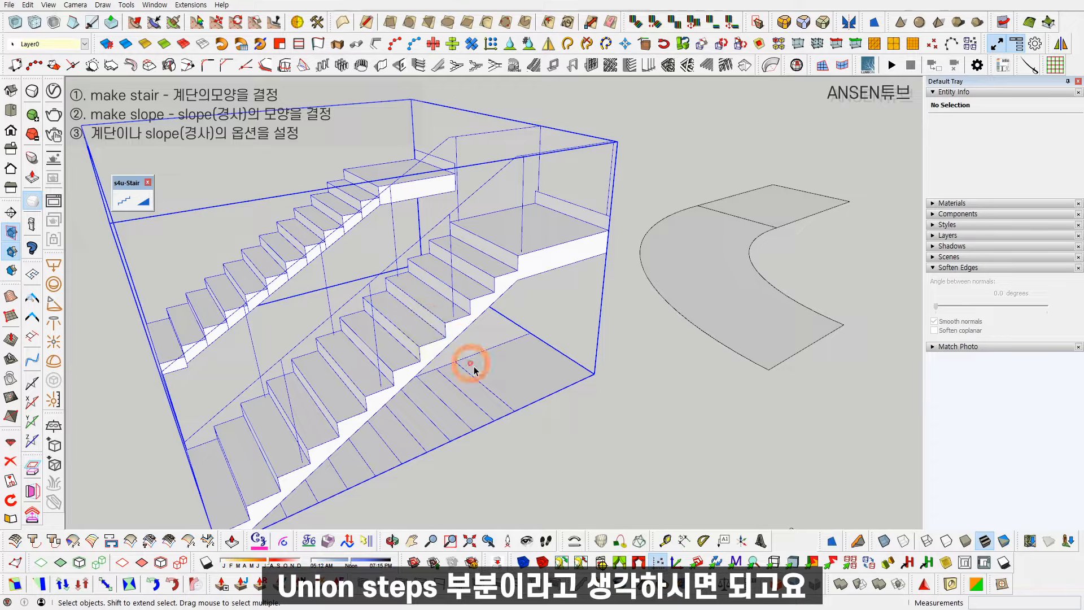
Generate another Make Stair-Slab staircase from the divided plan faces with Union Steps set to Yes
{"action": "double_click", "coordinate": [486, 371]}
{"action": "left_click", "coordinate": [490, 371]}
{"action": "left_click", "coordinate": [143, 202]}
{"action": "right_click", "coordinate": [476, 372]}
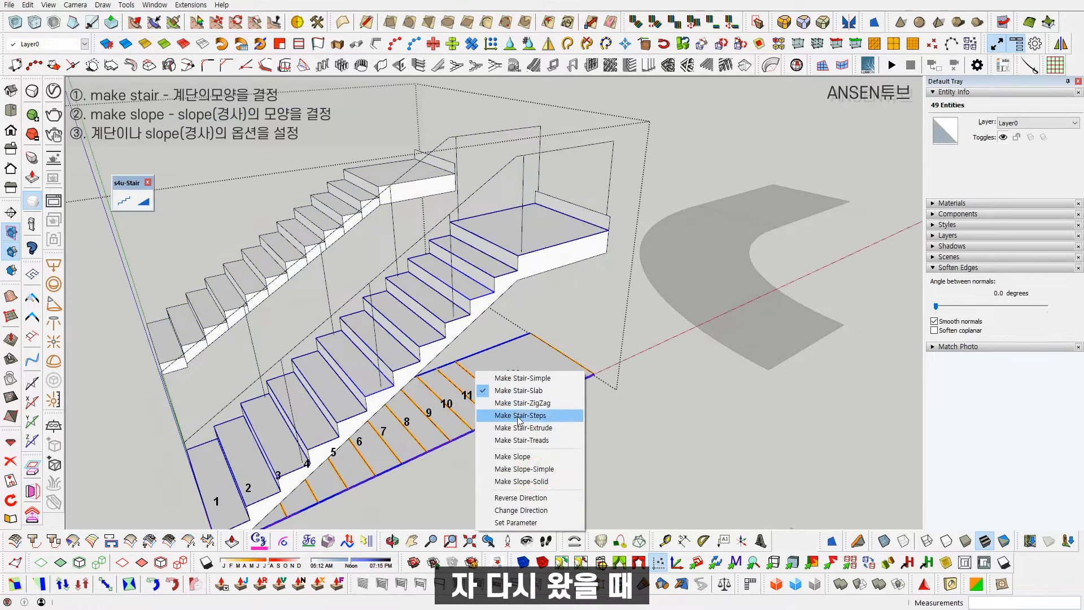
{"action": "left_click", "coordinate": [533, 523]}
{"action": "left_click", "coordinate": [574, 321]}
{"action": "left_click", "coordinate": [565, 338]}
{"action": "left_click", "coordinate": [531, 400]}
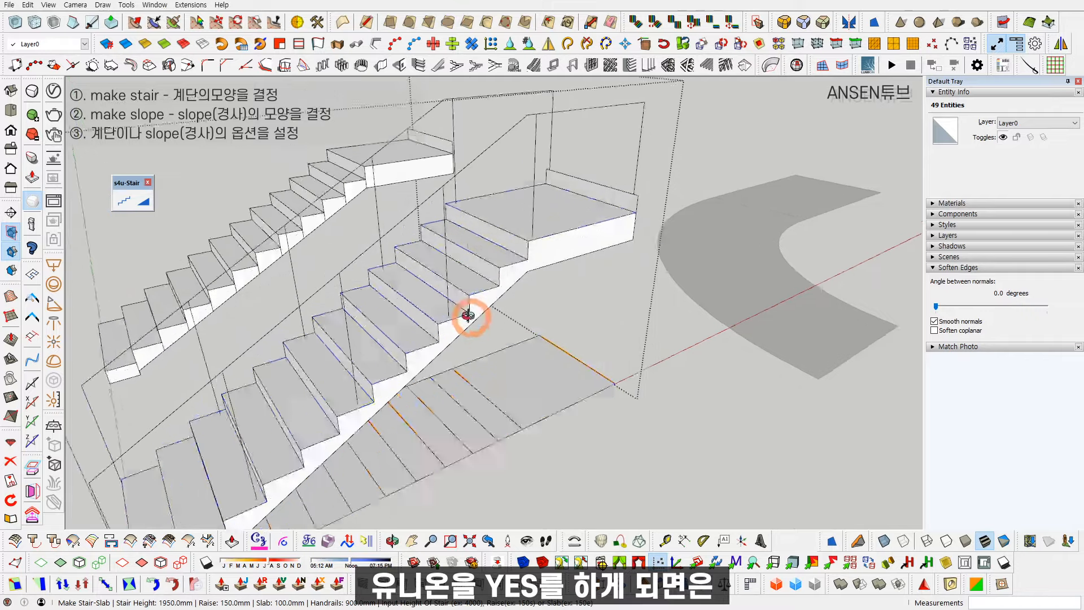
{"action": "scroll", "coordinate": [425, 327], "scroll_direction": "up", "scroll_amount": 3}
{"action": "key", "text": "space"}
{"action": "middle_click_drag", "start_coordinate": [337, 388], "coordinate": [467, 347]}
{"action": "scroll", "coordinate": [467, 347], "scroll_direction": "down", "scroll_amount": 2}
Delete the extra overlapping stair groups above the divided plan and select the remaining stair group
{"action": "left_click", "coordinate": [462, 324]}
{"action": "key", "text": "Delete"}
{"action": "left_click", "coordinate": [575, 199]}
{"action": "key", "text": "Delete"}
{"action": "mouse_move", "coordinate": [547, 247]}
{"action": "middle_mouse_down"}
{"action": "mouse_move", "coordinate": [565, 238]}
{"action": "mouse_move", "coordinate": [561, 251]}
{"action": "middle_mouse_up"}
{"action": "left_click", "coordinate": [559, 251]}
{"action": "middle_click_drag", "start_coordinate": [524, 301], "coordinate": [501, 296], "text": "shift"}
{"action": "triple_click", "coordinate": [504, 334]}
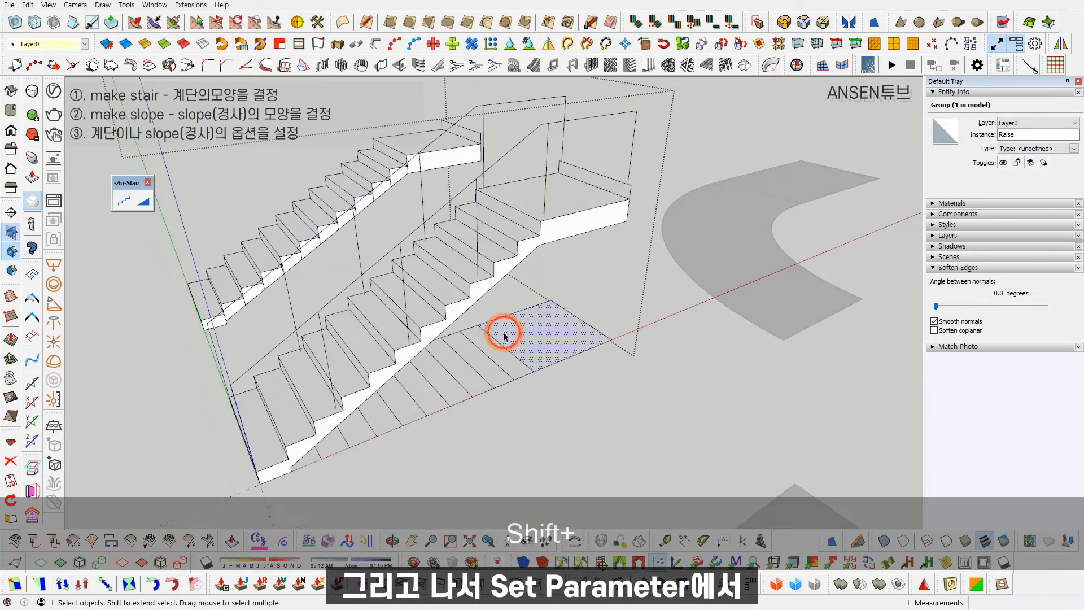
{"action": "left_click", "coordinate": [124, 201]}
{"action": "right_click", "coordinate": [475, 367]}
{"action": "left_click", "coordinate": [519, 521]}
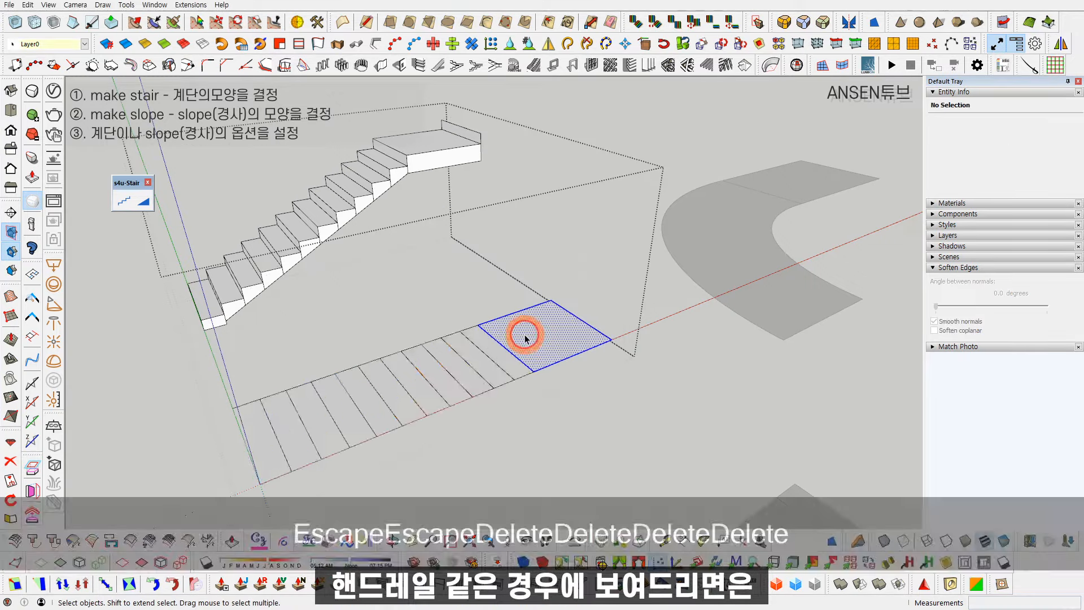
Generate the slab staircase from all the divided plan faces with the Handrail parameter set to No
{"action": "triple_click", "coordinate": [526, 337]}
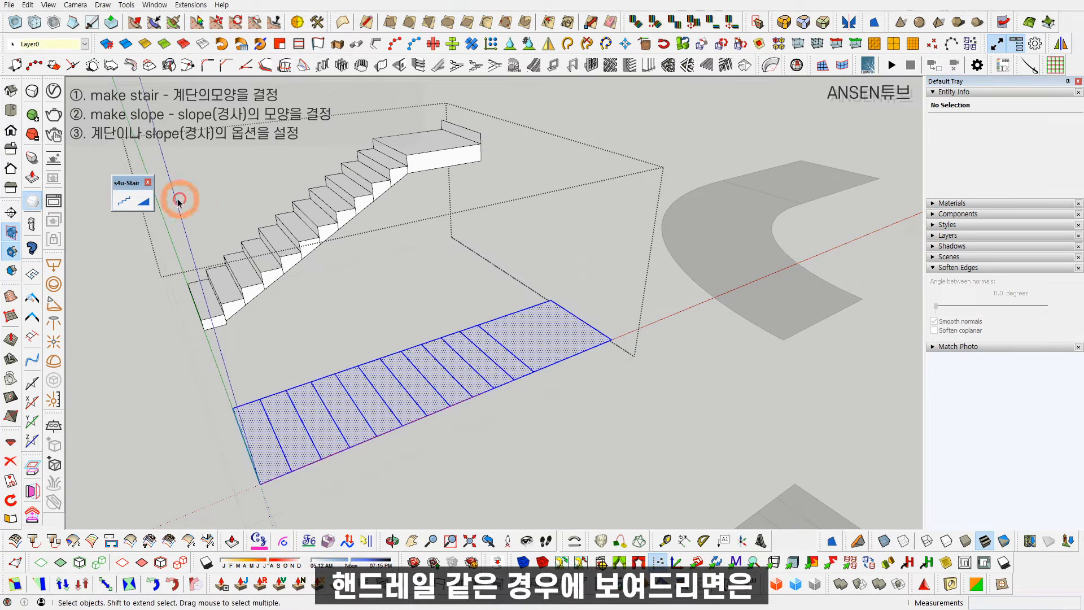
{"action": "left_click", "coordinate": [123, 201]}
{"action": "right_click", "coordinate": [480, 361]}
{"action": "left_click", "coordinate": [521, 512]}
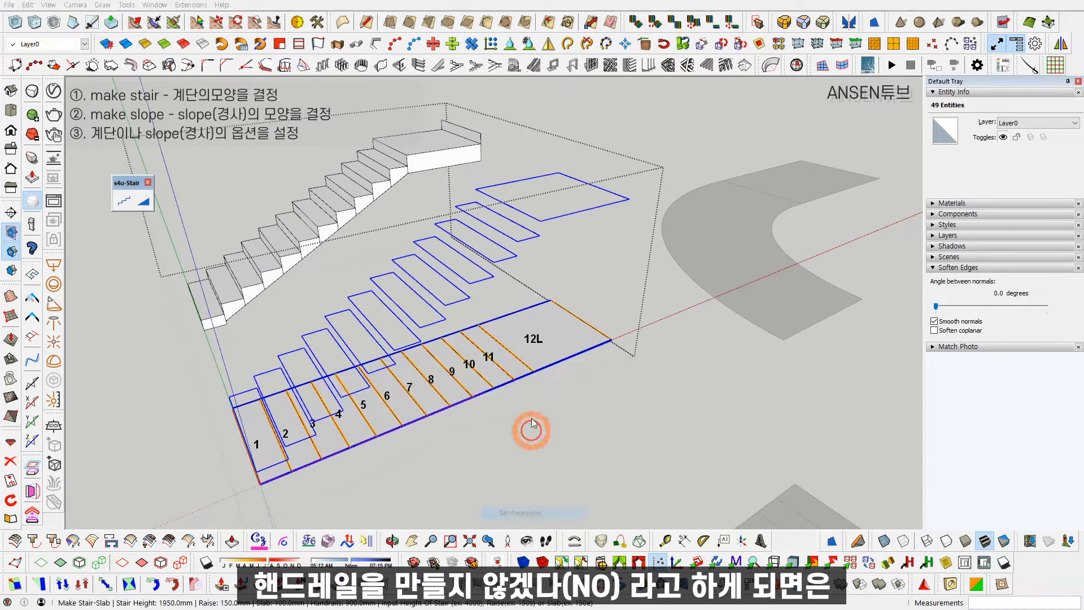
{"action": "left_click", "coordinate": [565, 338]}
{"action": "left_click", "coordinate": [569, 361]}
{"action": "left_click", "coordinate": [517, 392]}
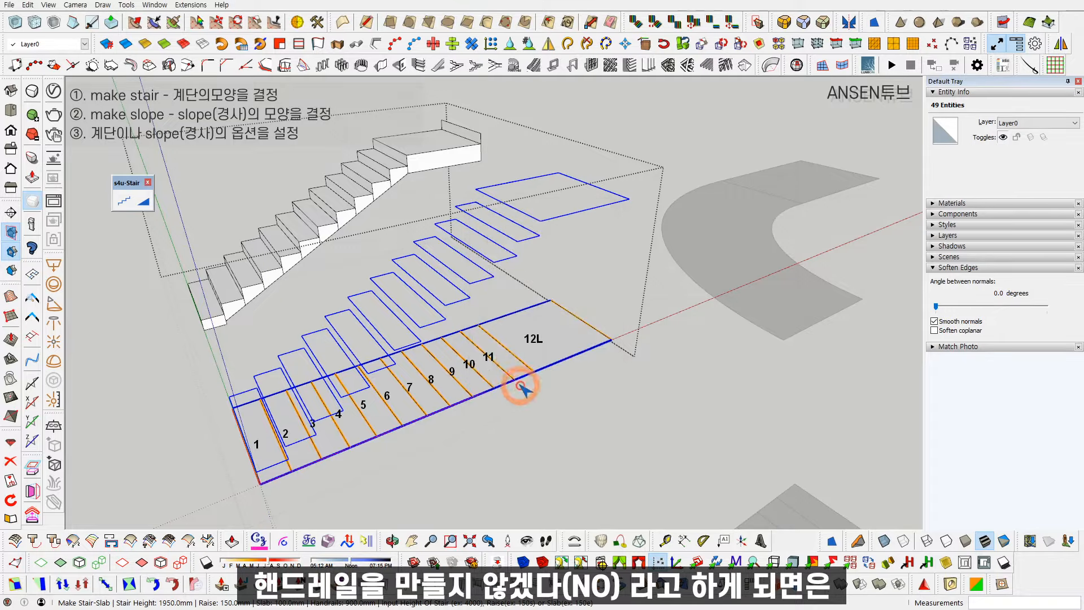
{"action": "key", "text": "Return"}
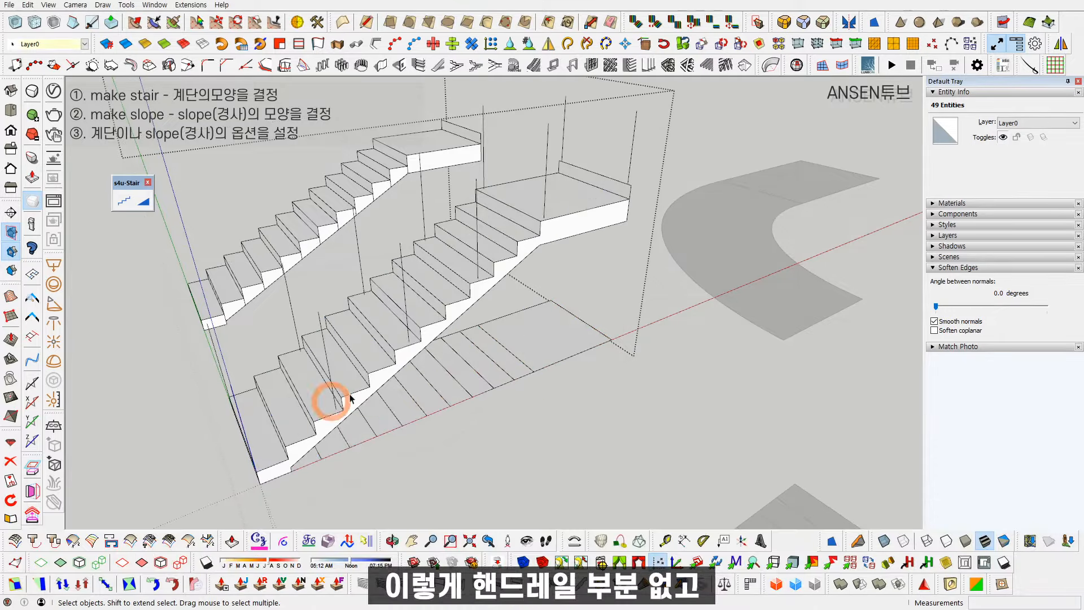
{"action": "middle_click_drag", "start_coordinate": [512, 249], "coordinate": [485, 365], "text": "shift"}
Undo the last staircase and regenerate it with Handrail set to Yes and Baluster set to No
{"action": "key", "text": "ctrl+shift+z"}
{"action": "left_click", "coordinate": [125, 201]}
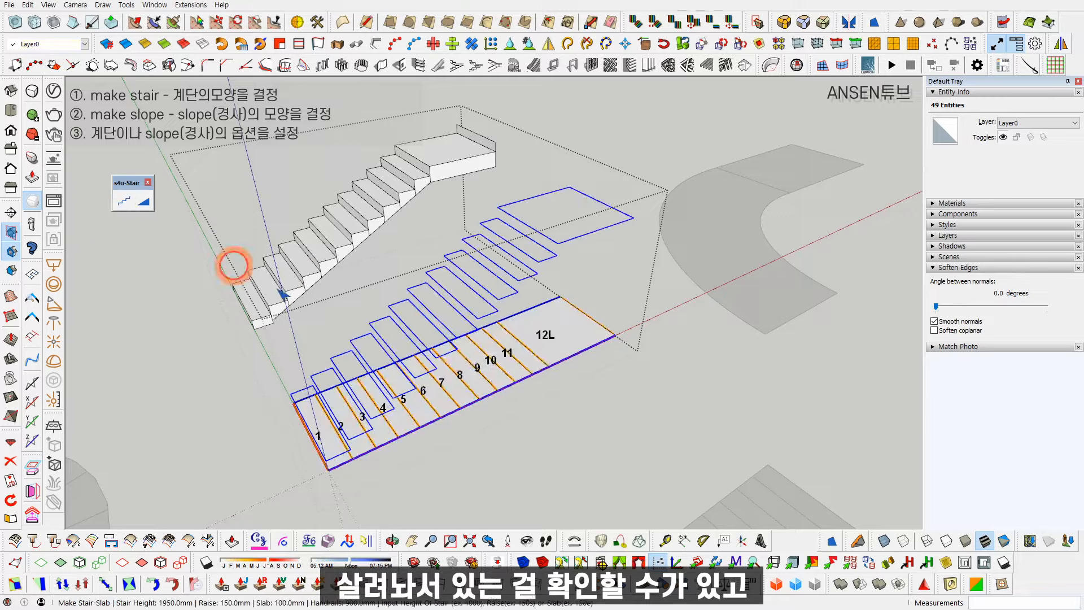
{"action": "right_click", "coordinate": [462, 352]}
{"action": "left_click", "coordinate": [505, 504]}
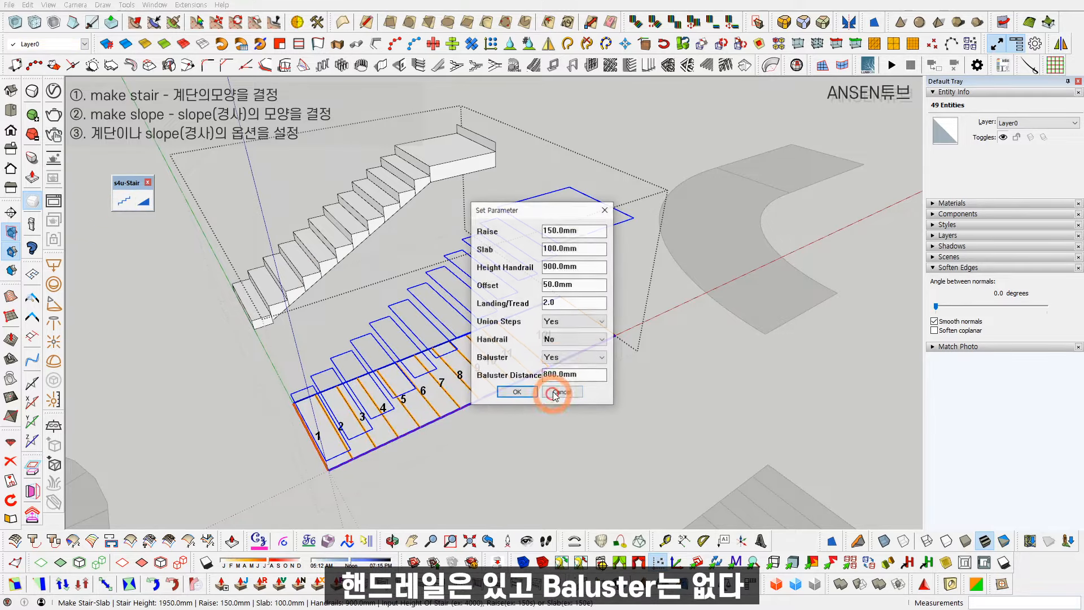
{"action": "left_click", "coordinate": [563, 340]}
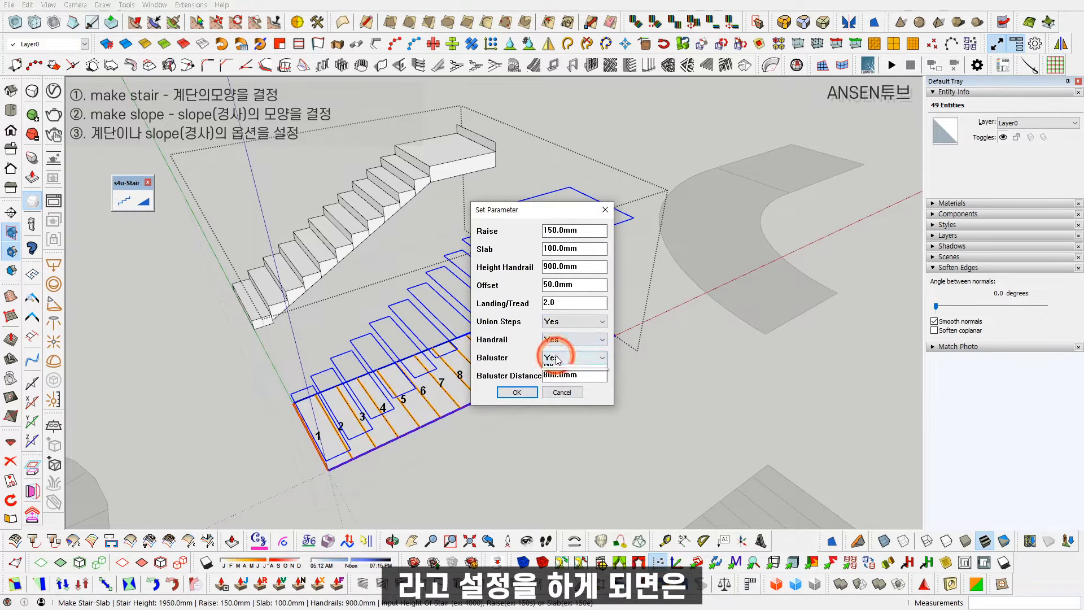
{"action": "left_click", "coordinate": [559, 367]}
{"action": "left_click", "coordinate": [517, 392]}
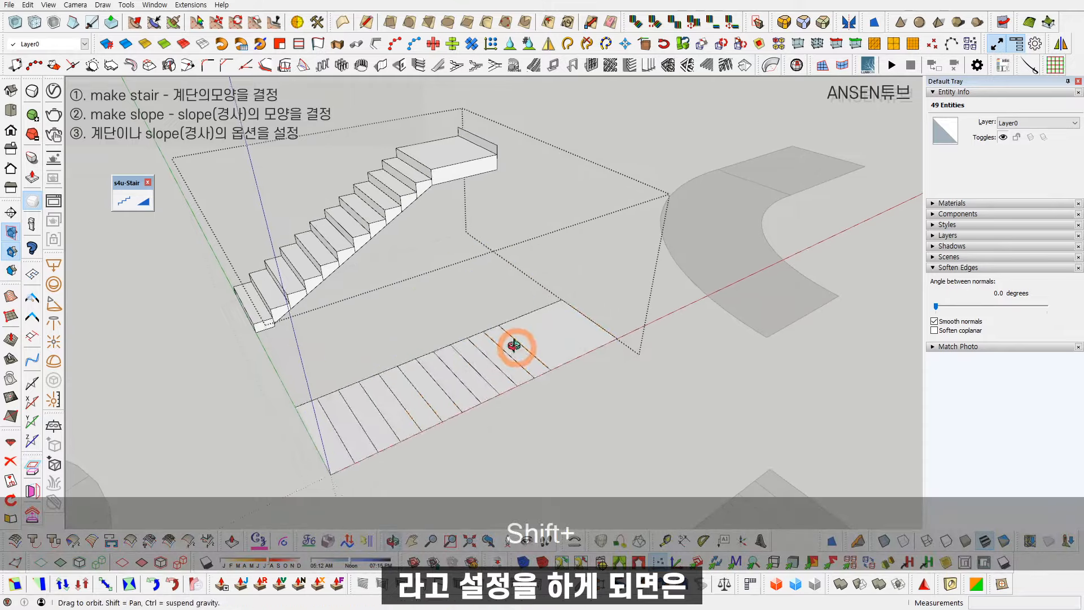
{"action": "key", "text": "Return"}
{"action": "middle_click_drag", "start_coordinate": [518, 351], "coordinate": [492, 345]}
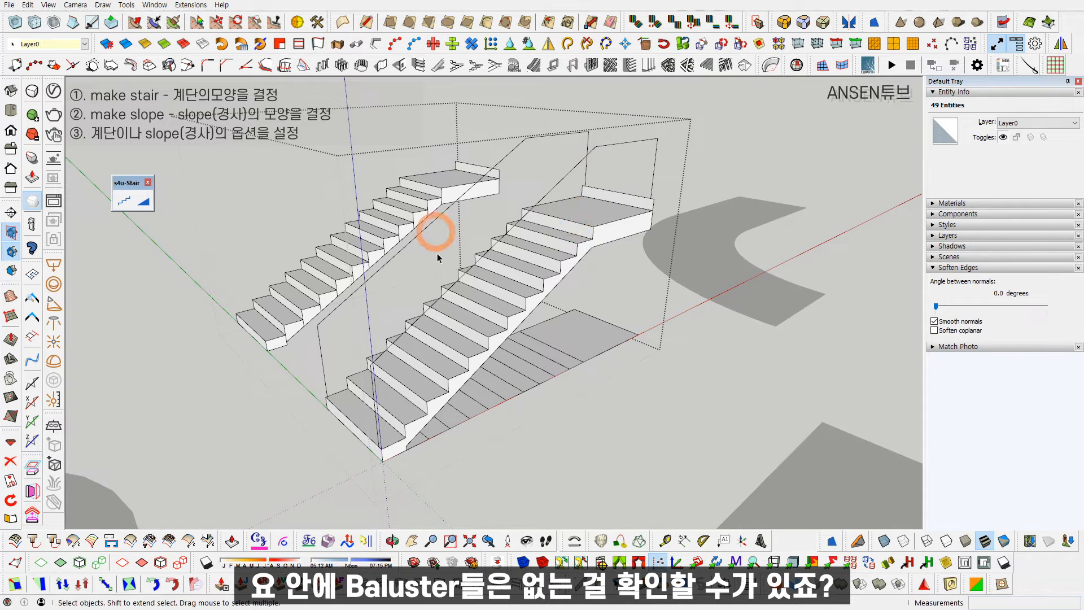
{"action": "middle_click_drag", "start_coordinate": [586, 226], "coordinate": [514, 339]}
Undo the staircase without balusters and regenerate it with Handrail and Baluster set to Yes at an 800 mm Baluster Distance
{"action": "key", "text": "ctrl+z"}
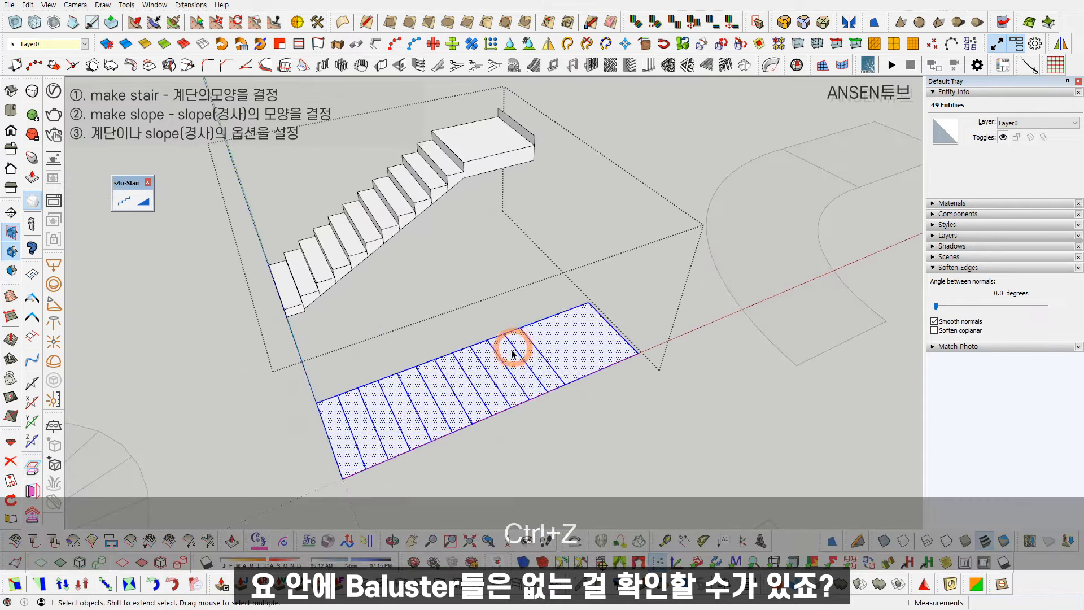
{"action": "left_click", "coordinate": [125, 200]}
{"action": "right_click", "coordinate": [462, 353]}
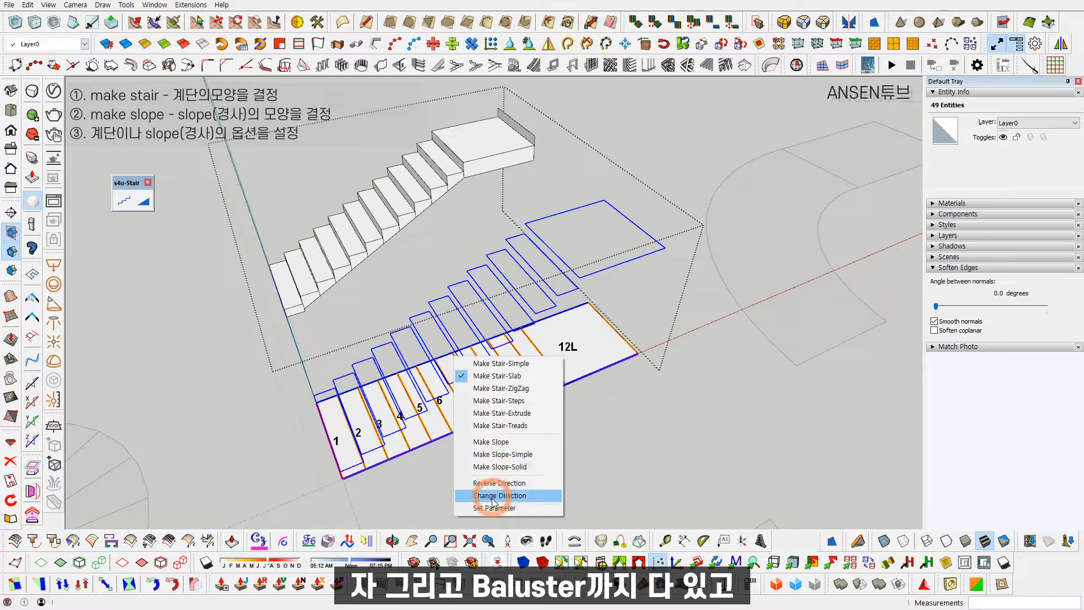
{"action": "left_click", "coordinate": [496, 452]}
{"action": "left_click", "coordinate": [568, 362]}
{"action": "left_click", "coordinate": [569, 371]}
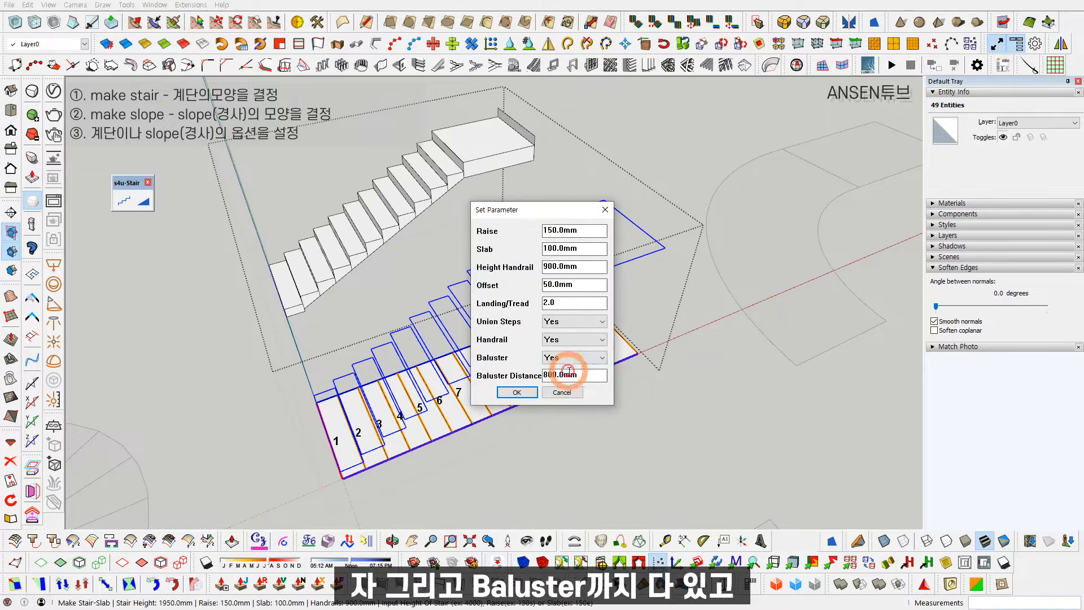
{"action": "left_click", "coordinate": [517, 394]}
{"action": "key", "text": "Return"}
{"action": "key", "text": "space"}
{"action": "middle_click_drag", "start_coordinate": [571, 367], "coordinate": [498, 222]}
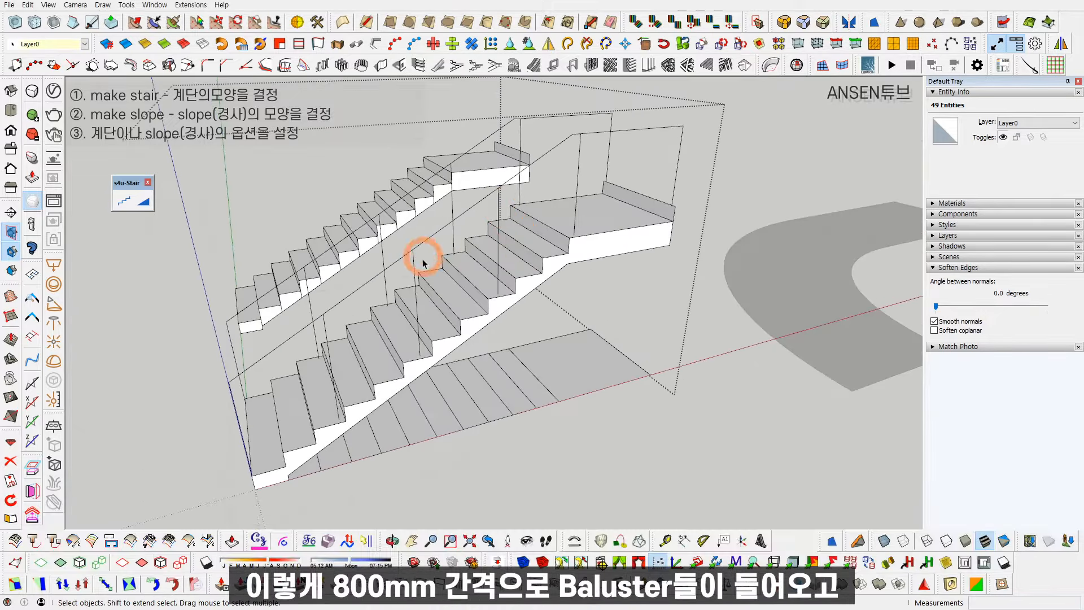
Delete all the staircase groups standing above the divided straight plan
{"action": "middle_click_drag", "start_coordinate": [417, 321], "coordinate": [441, 305], "text": "shift"}
{"action": "middle_click_drag", "start_coordinate": [371, 372], "coordinate": [381, 357], "text": "shift"}
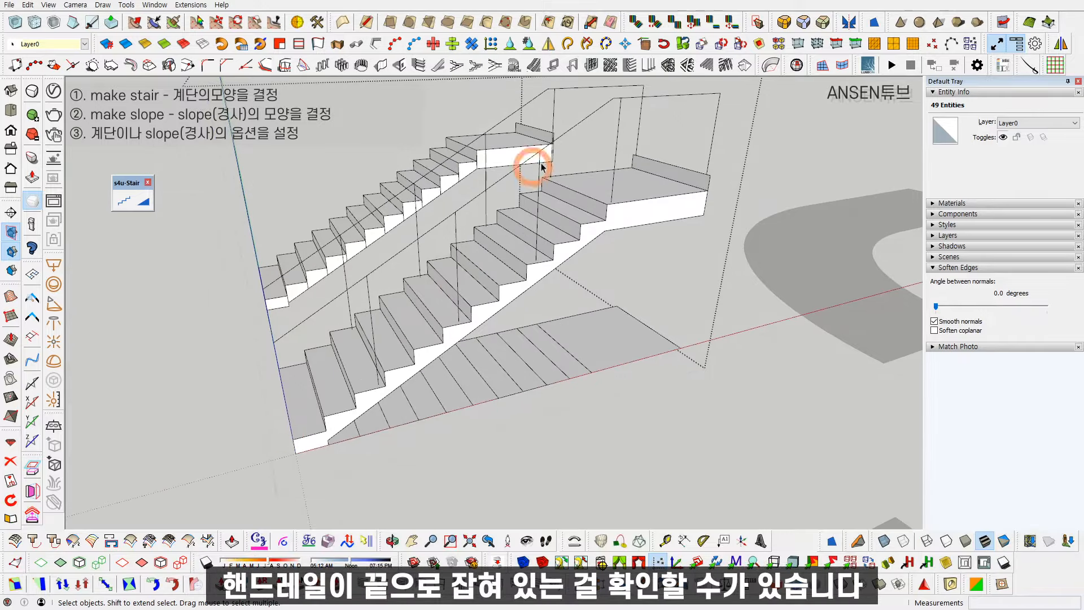
{"action": "middle_click_drag", "start_coordinate": [545, 232], "coordinate": [535, 340]}
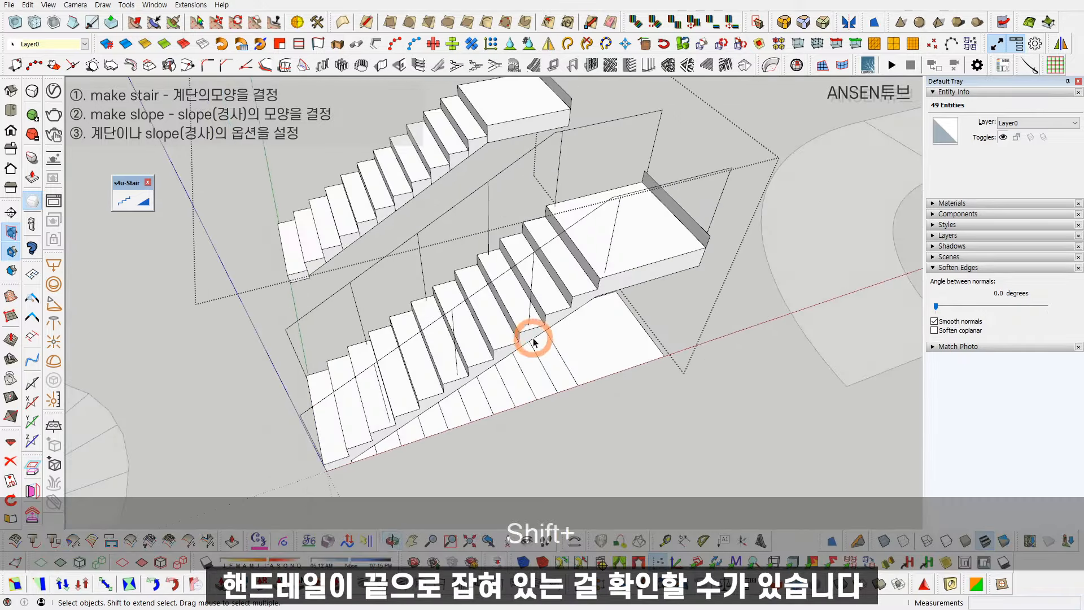
{"action": "key", "text": "Escape"}
{"action": "scroll", "coordinate": [542, 263], "scroll_direction": "down", "scroll_amount": 1}
{"action": "left_click", "coordinate": [542, 263]}
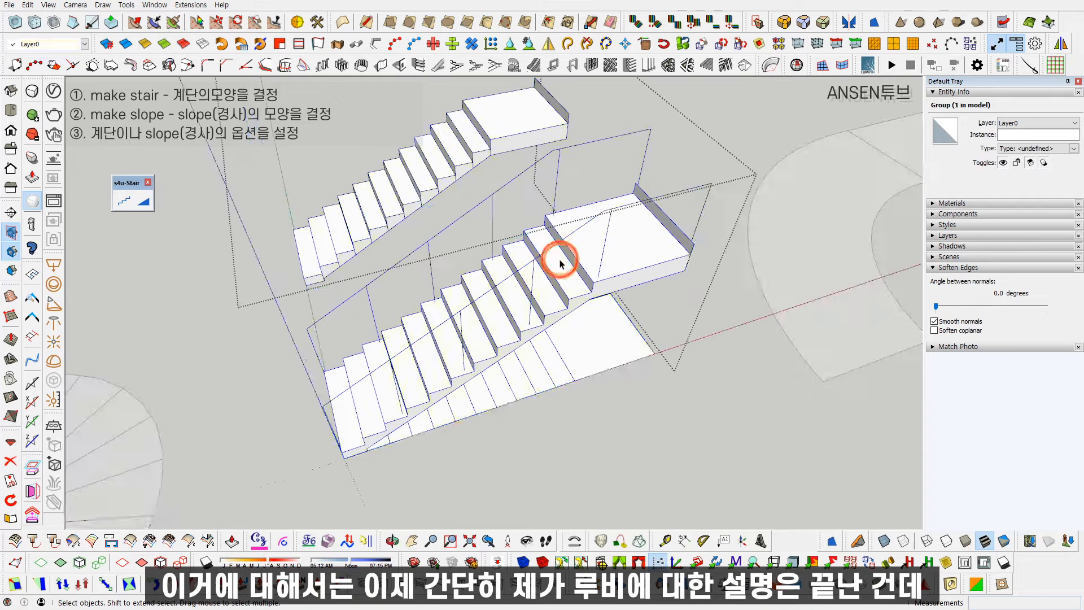
{"action": "key", "text": "Delete"}
{"action": "left_click", "coordinate": [602, 168]}
{"action": "left_click_drag", "start_coordinate": [600, 164], "coordinate": [550, 229]}
{"action": "key", "text": "Delete"}
{"action": "left_click_drag", "start_coordinate": [554, 175], "coordinate": [498, 138]}
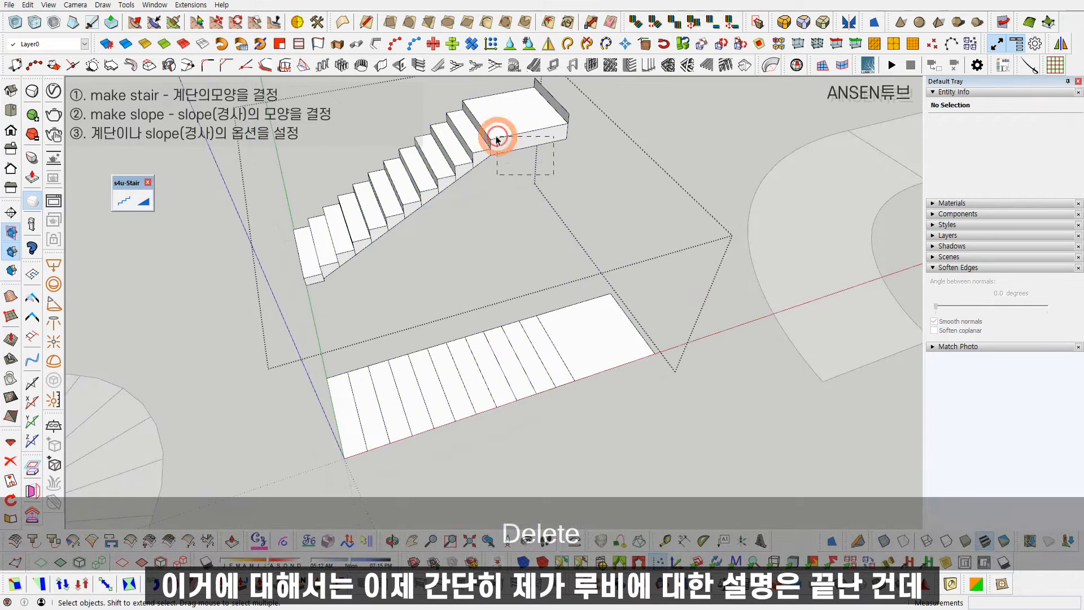
{"action": "key", "text": "Delete"}
Draw a rectangle about 2.7 by 2.3 m outward from the landing's end corner of the straight stair plan
{"action": "middle_click_drag", "start_coordinate": [558, 351], "coordinate": [579, 315]}
{"action": "key", "text": "Escape"}
{"action": "scroll", "coordinate": [576, 346], "scroll_direction": "up", "scroll_amount": 2}
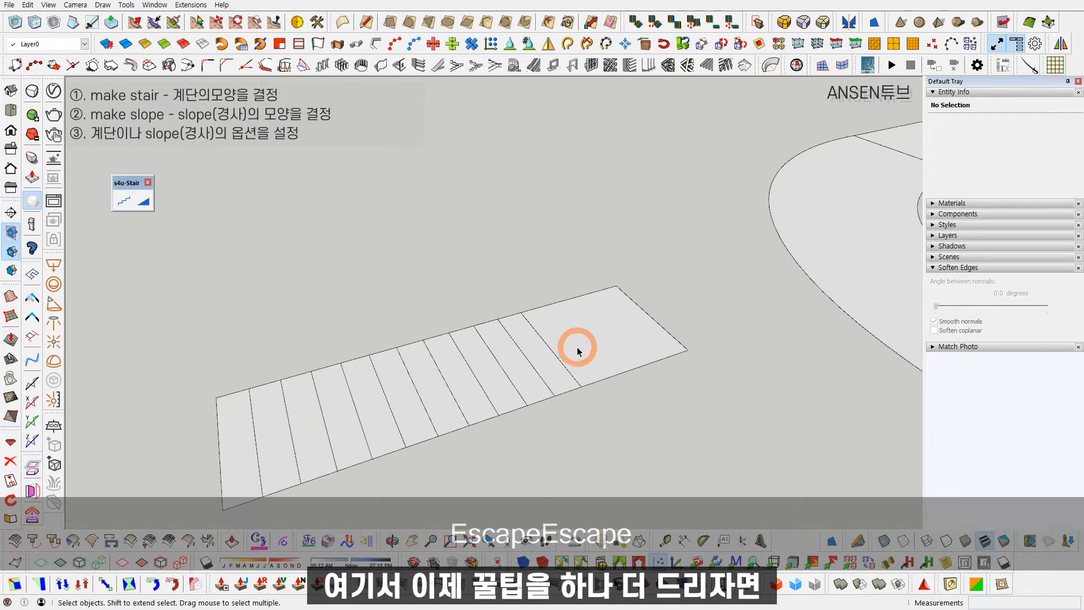
{"action": "double_click", "coordinate": [577, 351]}
{"action": "triple_click", "coordinate": [577, 352]}
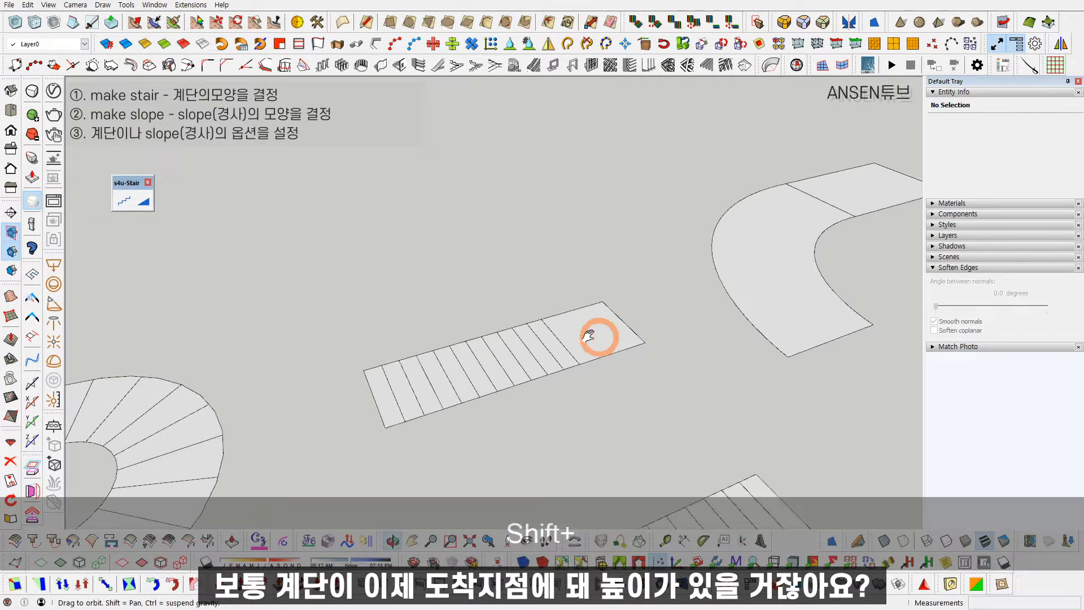
{"action": "middle_click_drag", "start_coordinate": [562, 347], "coordinate": [462, 322], "text": "shift"}
{"action": "key", "text": "r"}
{"action": "left_click", "coordinate": [496, 350]}
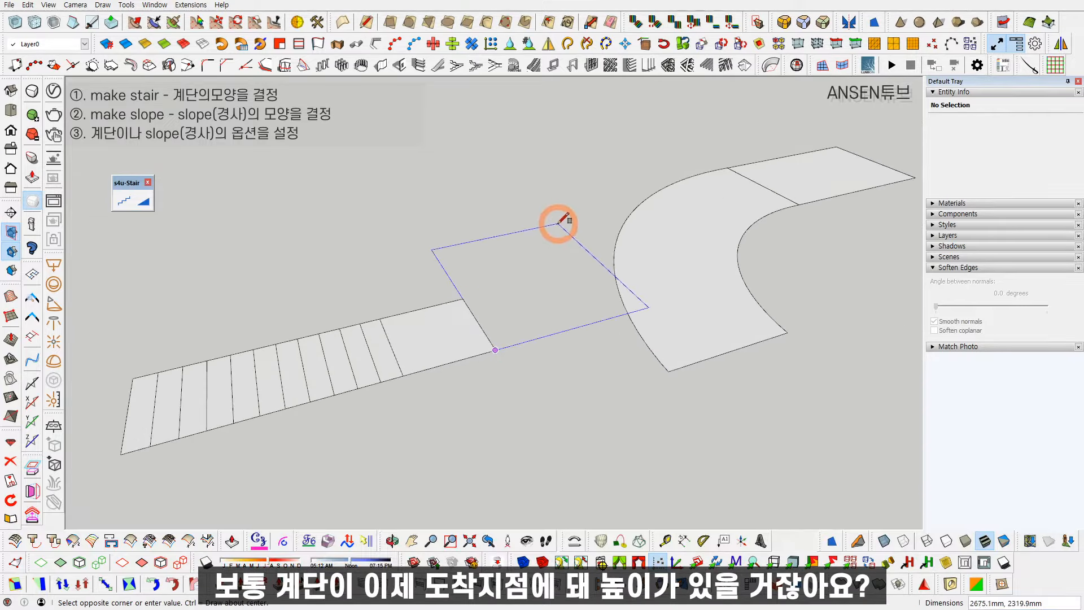
{"action": "left_click", "coordinate": [567, 220]}
Push/Pull the new rectangle up 3000 mm to form a block beside the landing
{"action": "key", "text": "space"}
{"action": "left_click", "coordinate": [513, 303]}
{"action": "scroll", "coordinate": [513, 303], "scroll_direction": "down", "scroll_amount": 2}
{"action": "key", "text": "p"}
{"action": "left_click", "coordinate": [521, 310]}
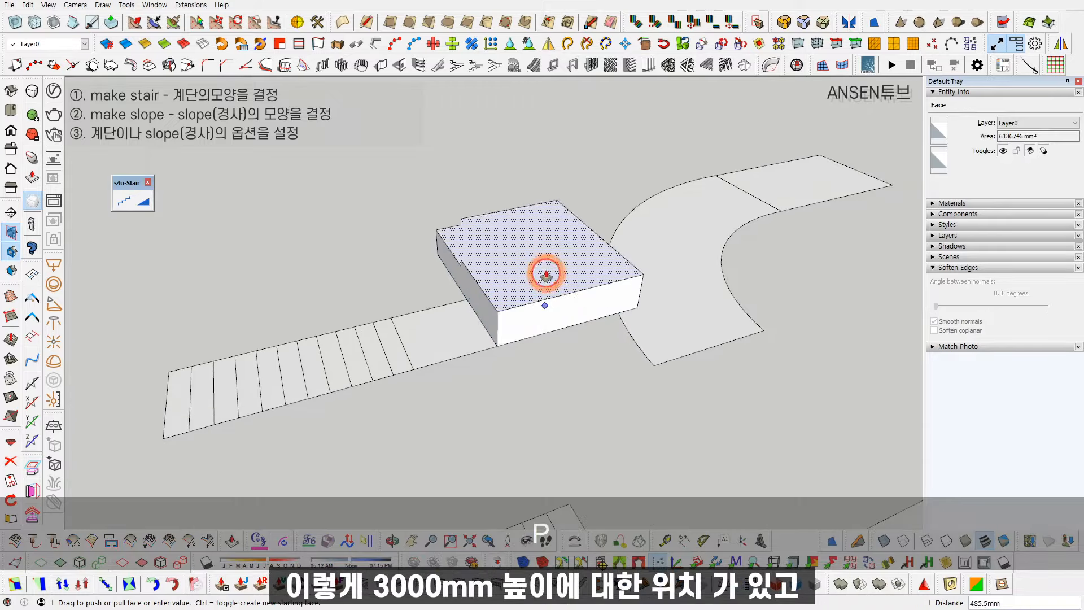
{"action": "scroll", "coordinate": [544, 300], "scroll_direction": "down", "scroll_amount": 2}
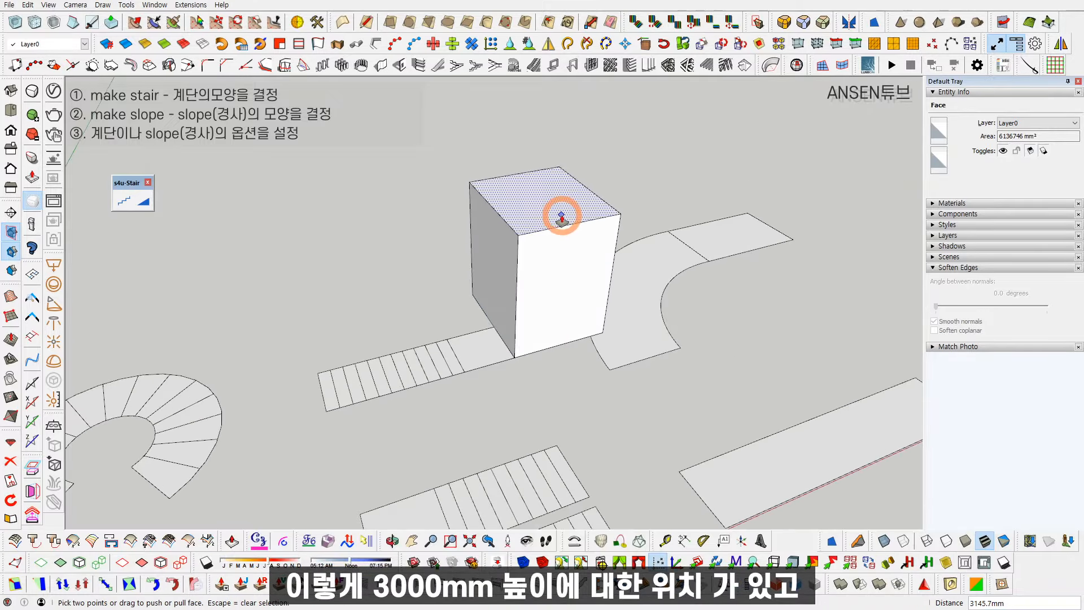
{"action": "type", "text": "3000"}
{"action": "left_click", "coordinate": [448, 311]}
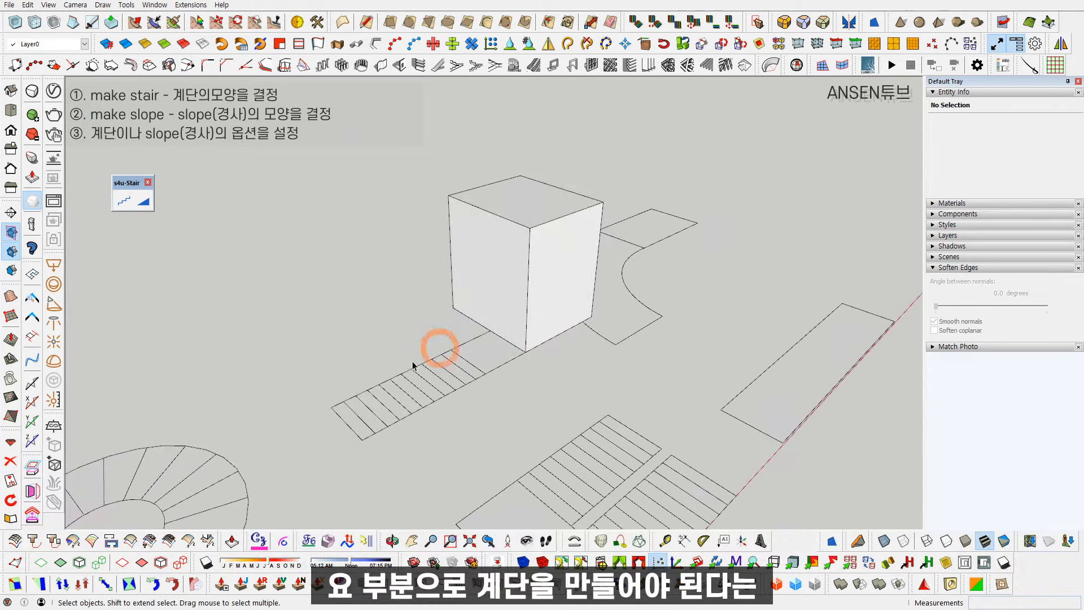
Select all the divided plan faces beside the block and start a Slab stair preview from them
{"action": "scroll", "coordinate": [437, 384], "scroll_direction": "up", "scroll_amount": 3}
{"action": "scroll", "coordinate": [436, 385], "scroll_direction": "up", "scroll_amount": 1}
{"action": "middle_click_drag", "start_coordinate": [438, 384], "coordinate": [485, 382], "text": "shift"}
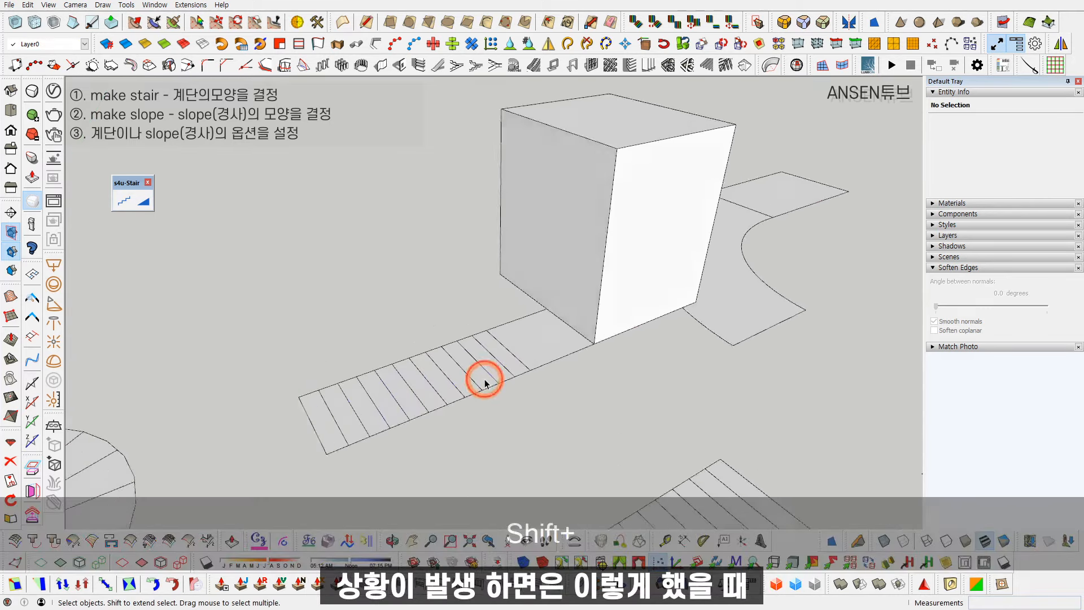
{"action": "triple_click", "coordinate": [484, 381]}
{"action": "left_click", "coordinate": [123, 204]}
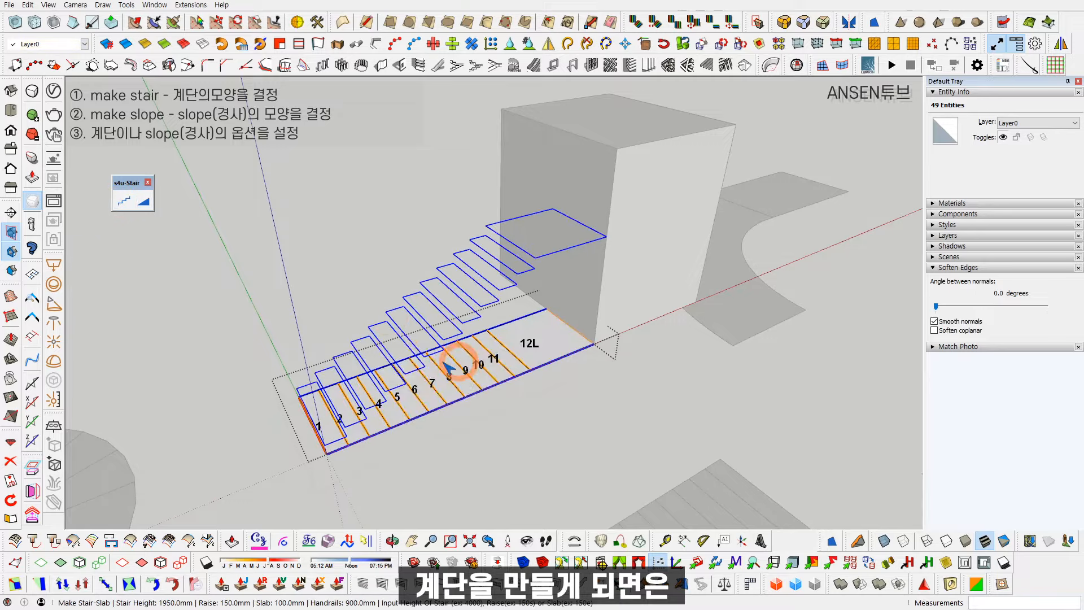
Review the slab stair's Set Parameter values, including Raise, and close them without making changes
{"action": "right_click", "coordinate": [401, 355]}
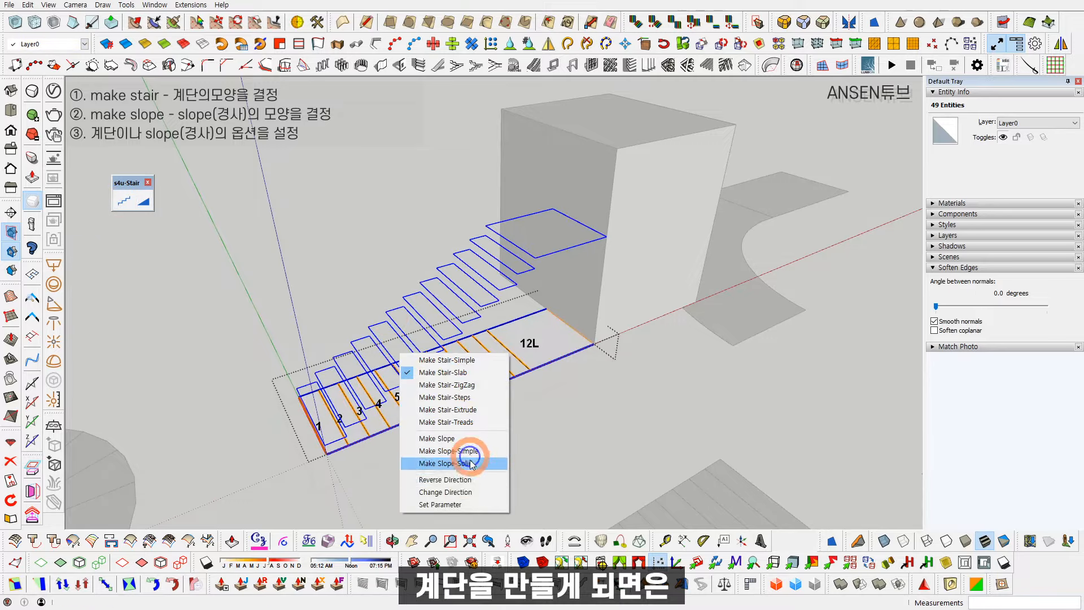
{"action": "left_click", "coordinate": [451, 507]}
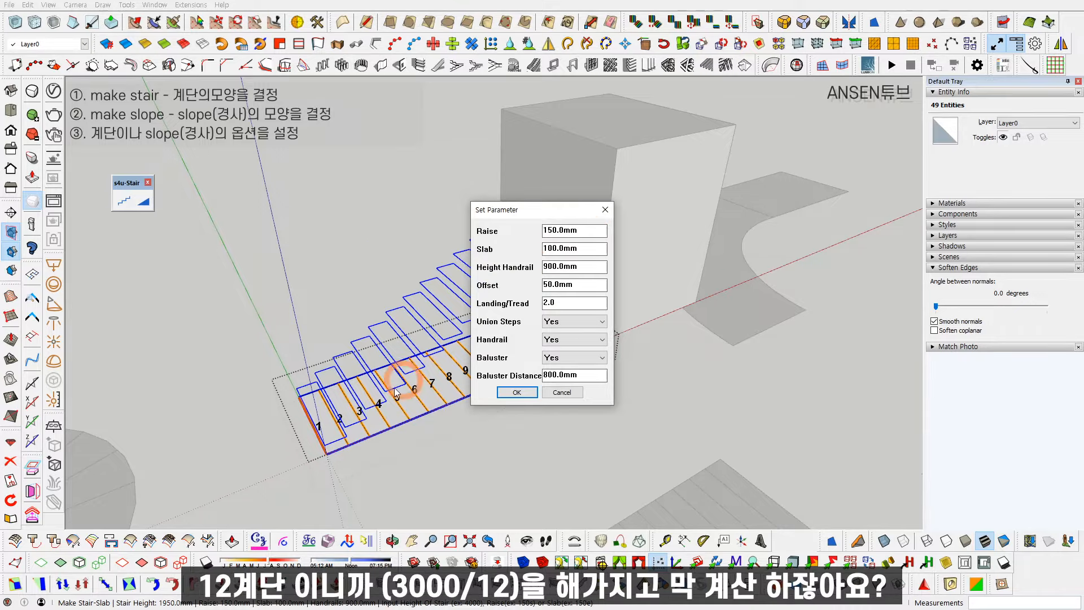
{"action": "left_click_drag", "start_coordinate": [560, 210], "coordinate": [736, 210]}
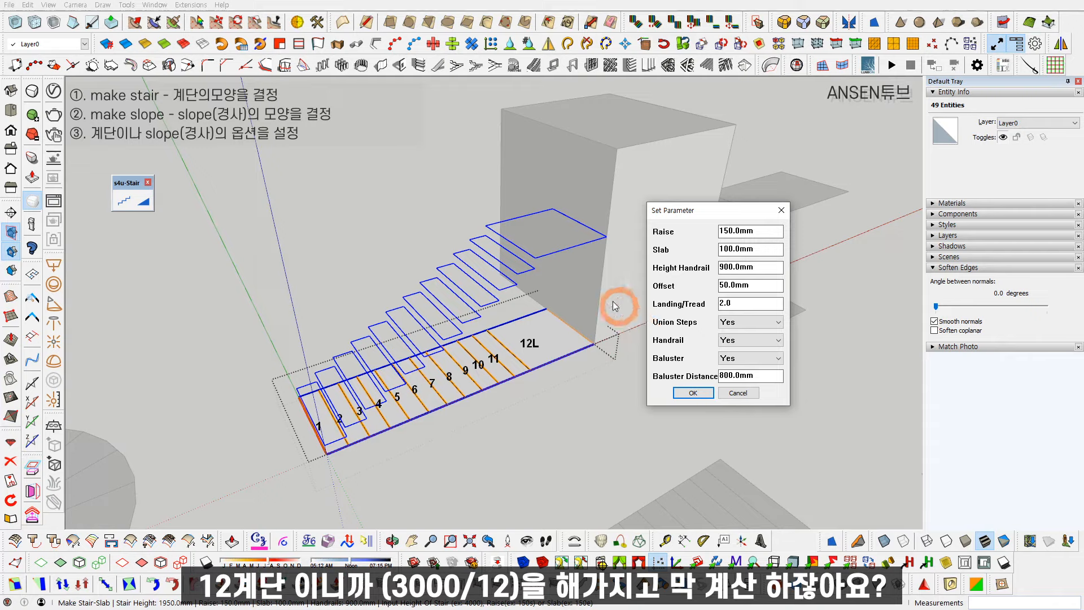
{"action": "left_click_drag", "start_coordinate": [695, 212], "coordinate": [649, 205]}
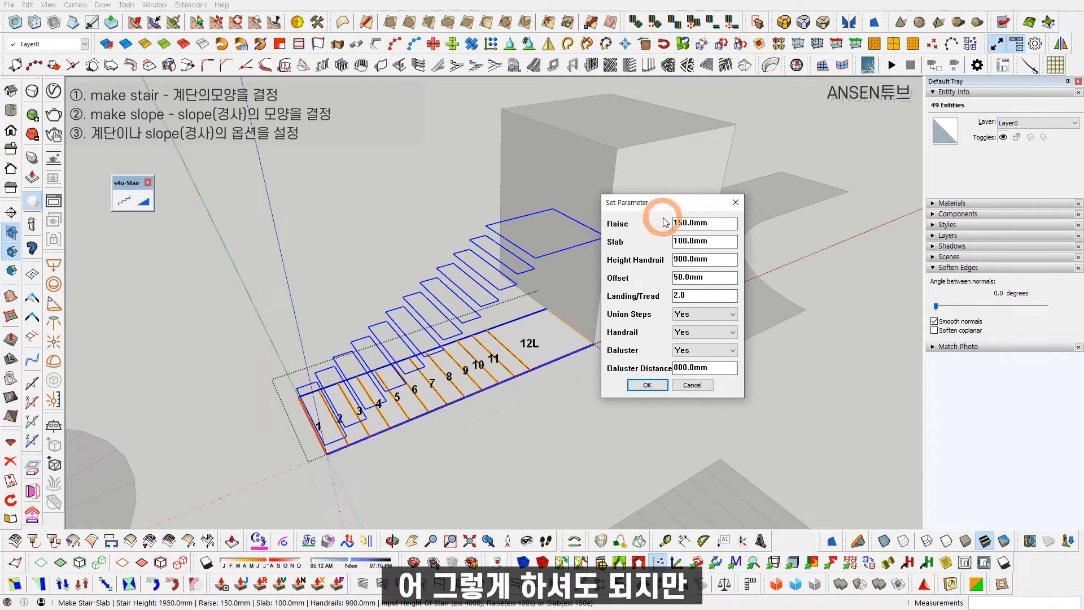
{"action": "left_click", "coordinate": [687, 386]}
Set the stair height by picking the block's bottom and top corners beside the landing, and generate the slab staircase
{"action": "middle_click_drag", "start_coordinate": [508, 339], "coordinate": [395, 311]}
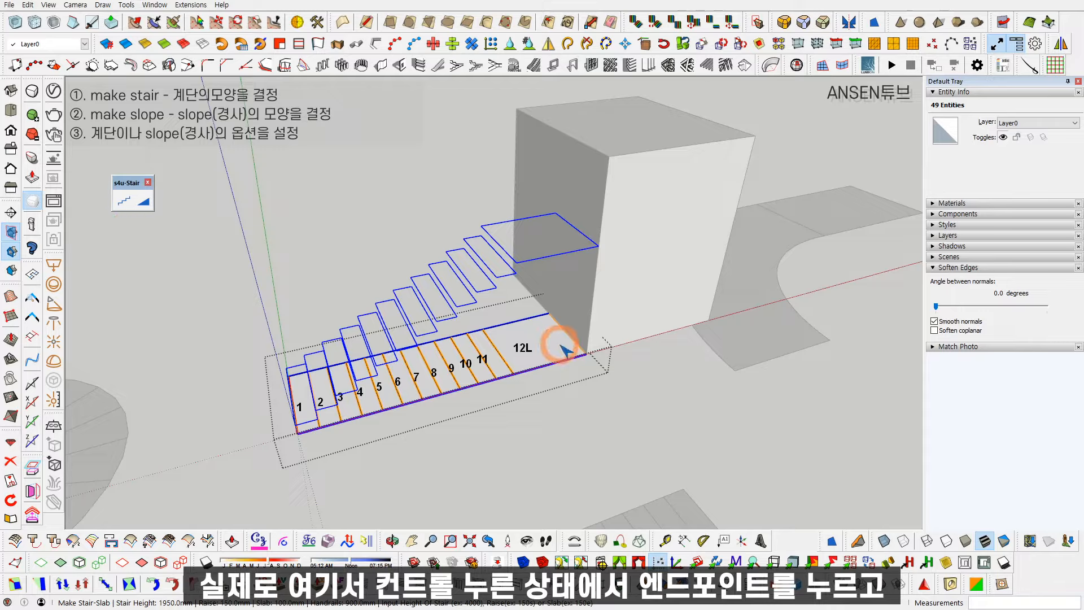
{"action": "key", "text": "ctrl"}
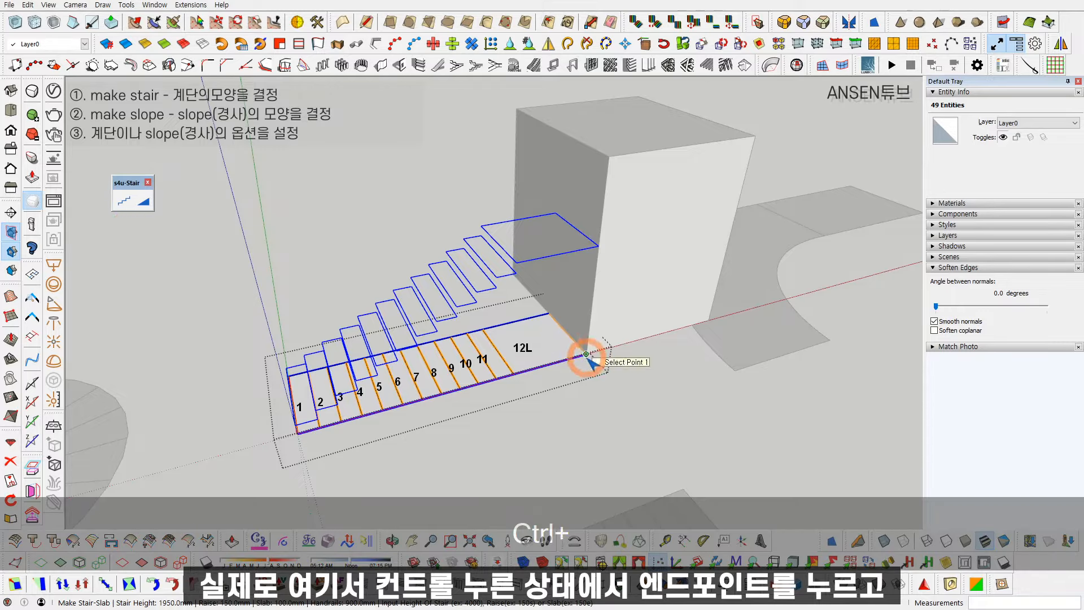
{"action": "left_click", "coordinate": [586, 354], "text": "ctrl"}
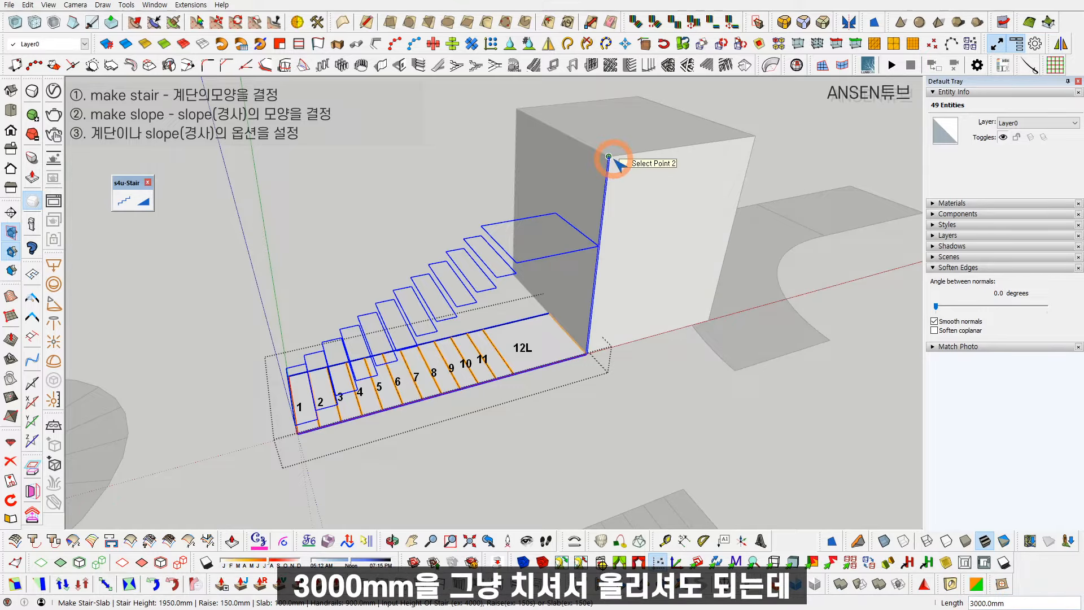
{"action": "left_click", "coordinate": [615, 158]}
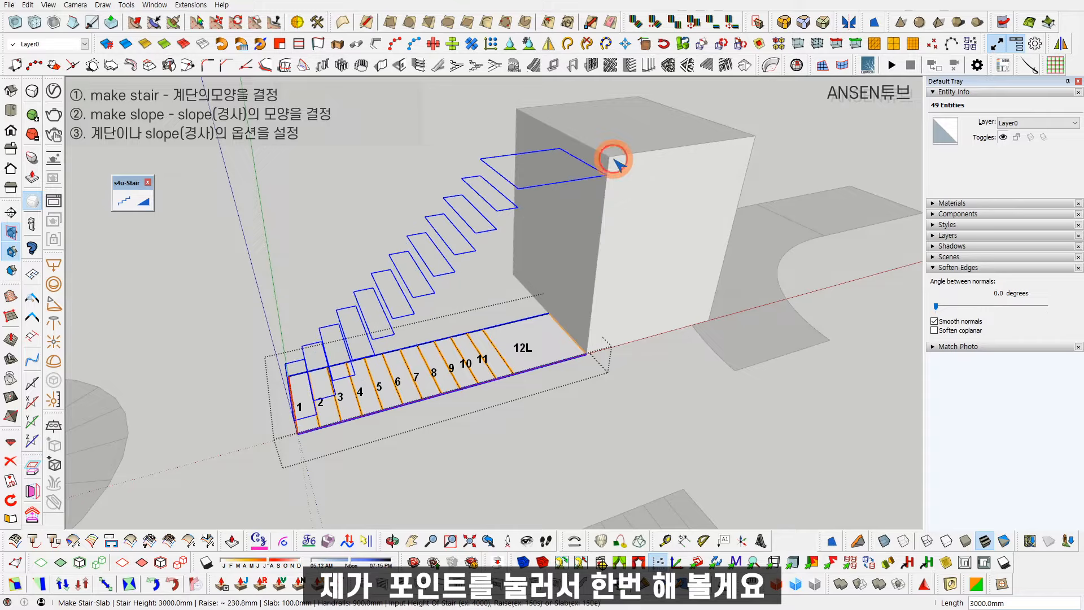
{"action": "middle_click_drag", "start_coordinate": [623, 183], "coordinate": [605, 166]}
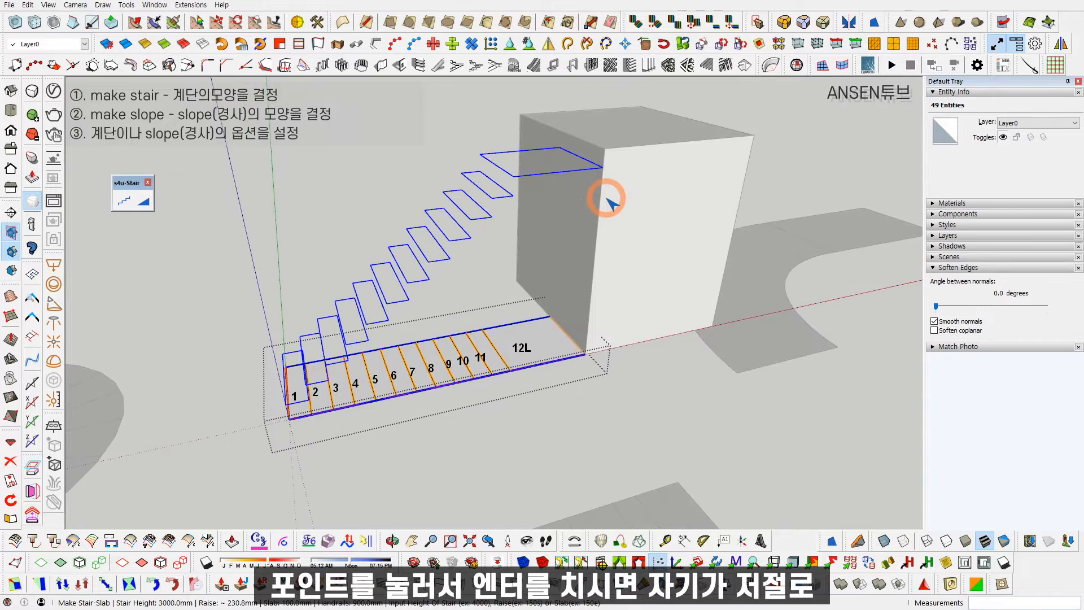
{"action": "key", "text": "Return"}
{"action": "middle_click_drag", "start_coordinate": [569, 262], "coordinate": [333, 308]}
{"action": "key", "text": "space"}
Generate a slab staircase from all the faces of the divided circular plan
{"action": "scroll", "coordinate": [628, 209], "scroll_direction": "up", "scroll_amount": 1}
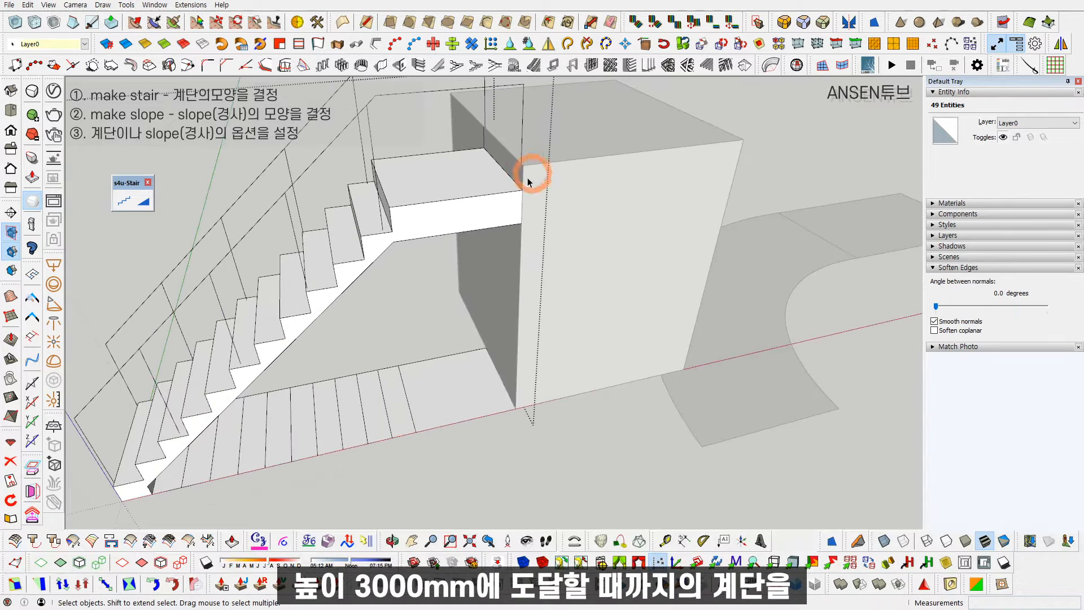
{"action": "scroll", "coordinate": [531, 182], "scroll_direction": "down", "scroll_amount": 1}
{"action": "middle_click_drag", "start_coordinate": [504, 212], "coordinate": [604, 183], "text": "shift"}
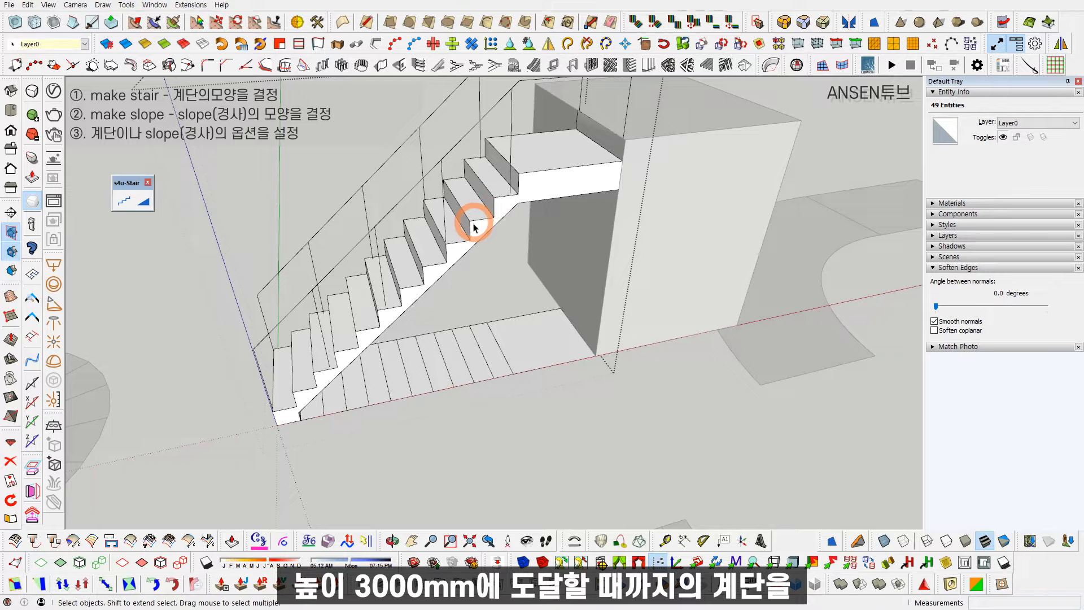
{"action": "middle_click_drag", "start_coordinate": [322, 371], "coordinate": [563, 198]}
{"action": "key", "text": "Escape"}
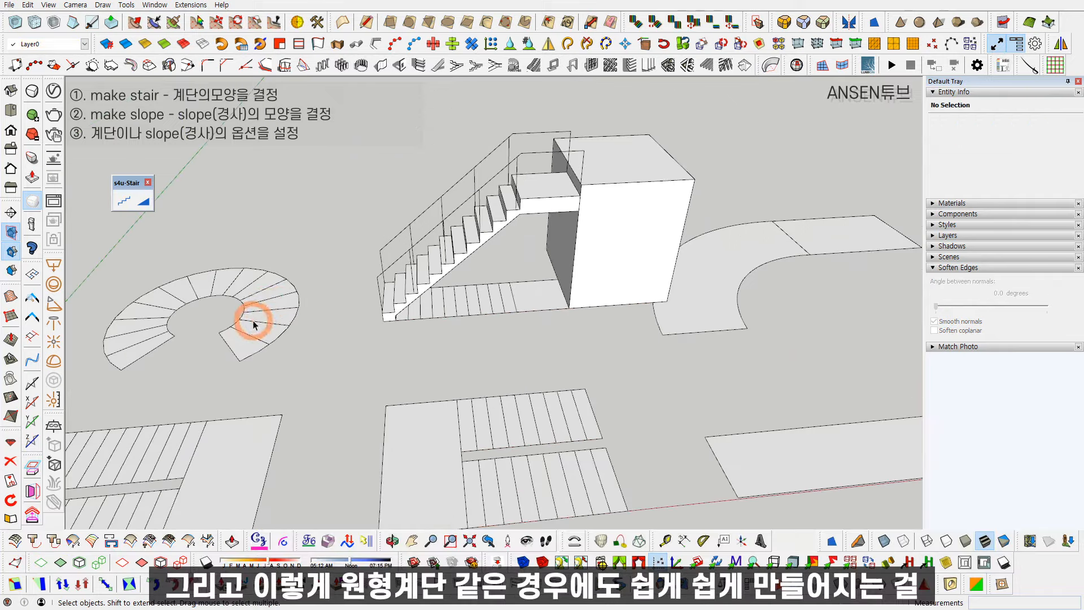
{"action": "scroll", "coordinate": [279, 308], "scroll_direction": "up", "scroll_amount": 3}
{"action": "triple_click", "coordinate": [353, 292]}
{"action": "scroll", "coordinate": [353, 292], "scroll_direction": "up", "scroll_amount": 1}
{"action": "left_click", "coordinate": [124, 201]}
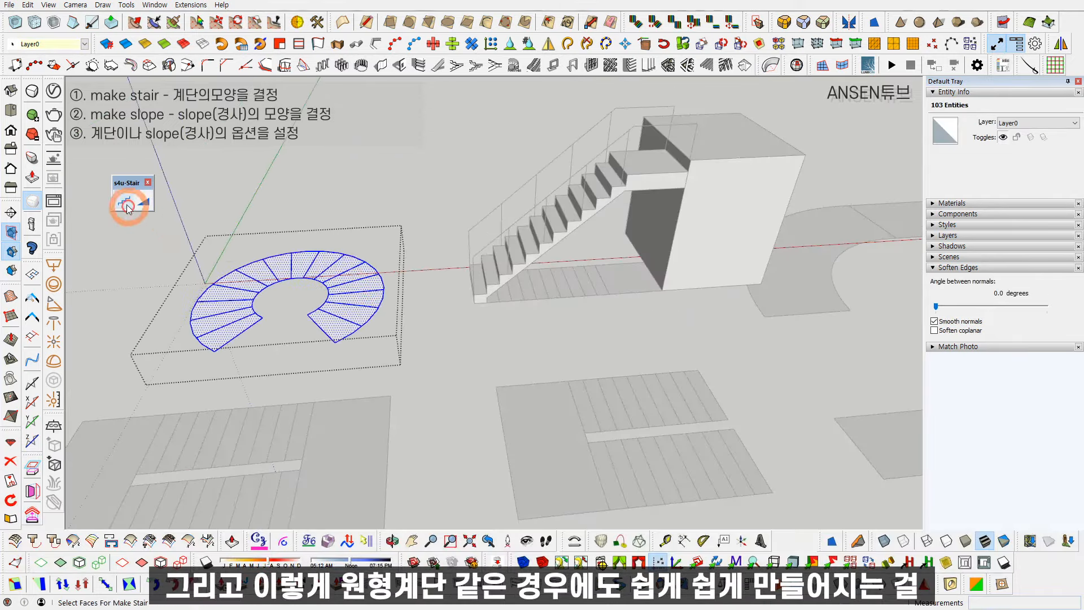
{"action": "key", "text": "Return"}
{"action": "middle_click_drag", "start_coordinate": [391, 282], "coordinate": [477, 290]}
{"action": "key", "text": "Escape"}
Generate a slab staircase from the two-flight apartment plan beside the straight staircase, with a picked stair height of 3000 mm
{"action": "scroll", "coordinate": [478, 289], "scroll_direction": "up", "scroll_amount": 1}
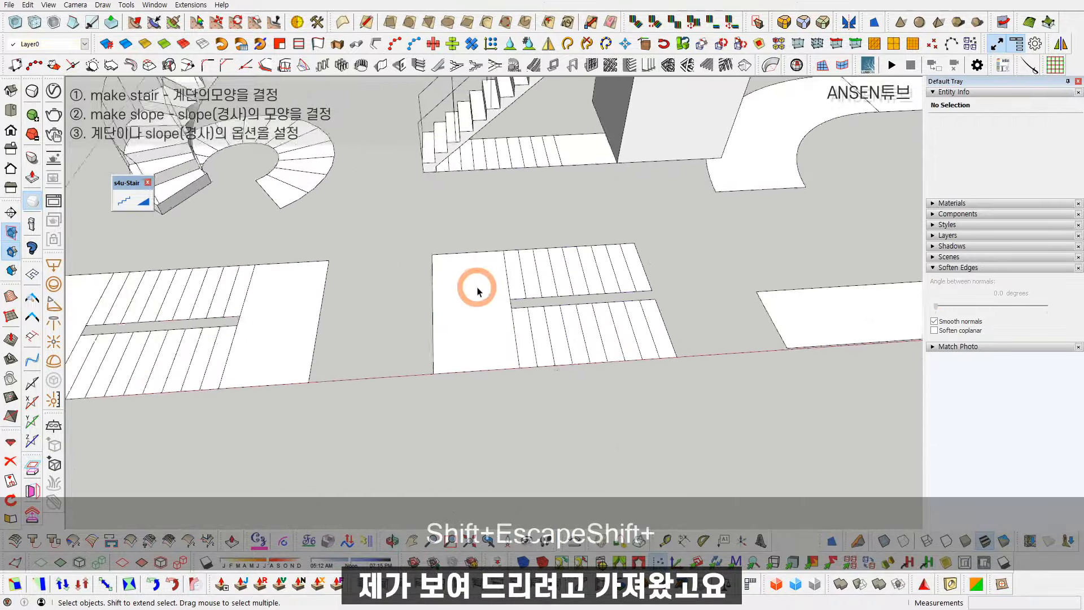
{"action": "triple_click", "coordinate": [478, 290]}
{"action": "left_click", "coordinate": [125, 201]}
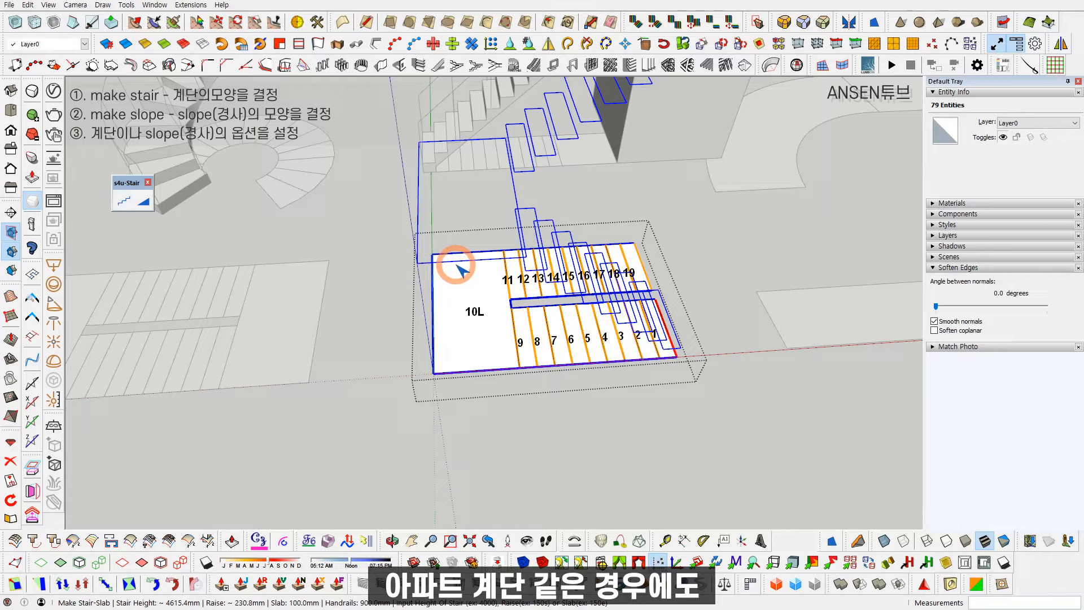
{"action": "middle_click_drag", "start_coordinate": [443, 300], "coordinate": [515, 294]}
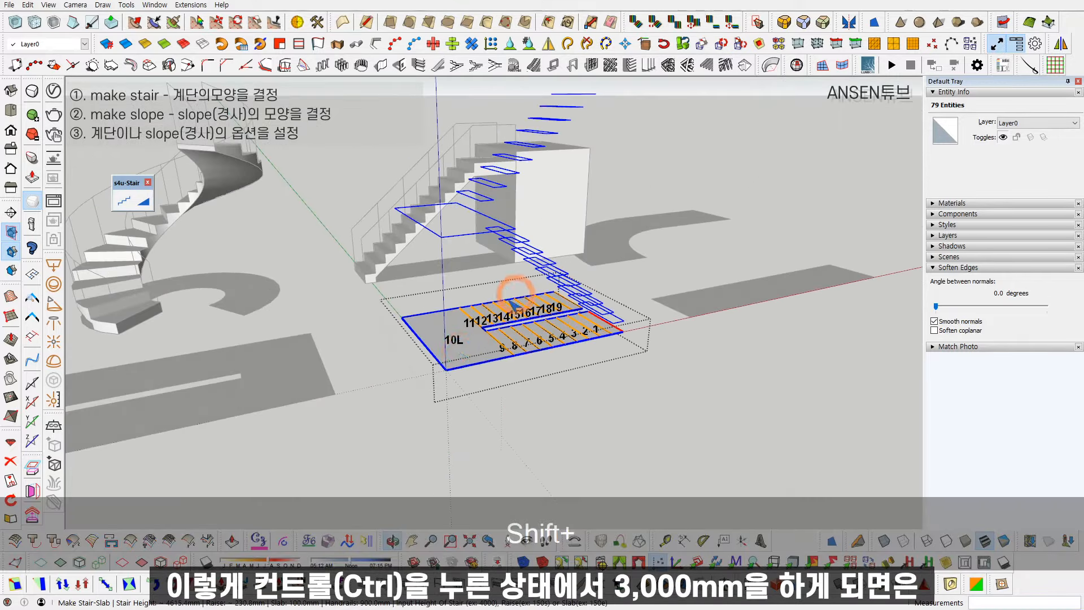
{"action": "left_click", "coordinate": [446, 370], "text": "ctrl"}
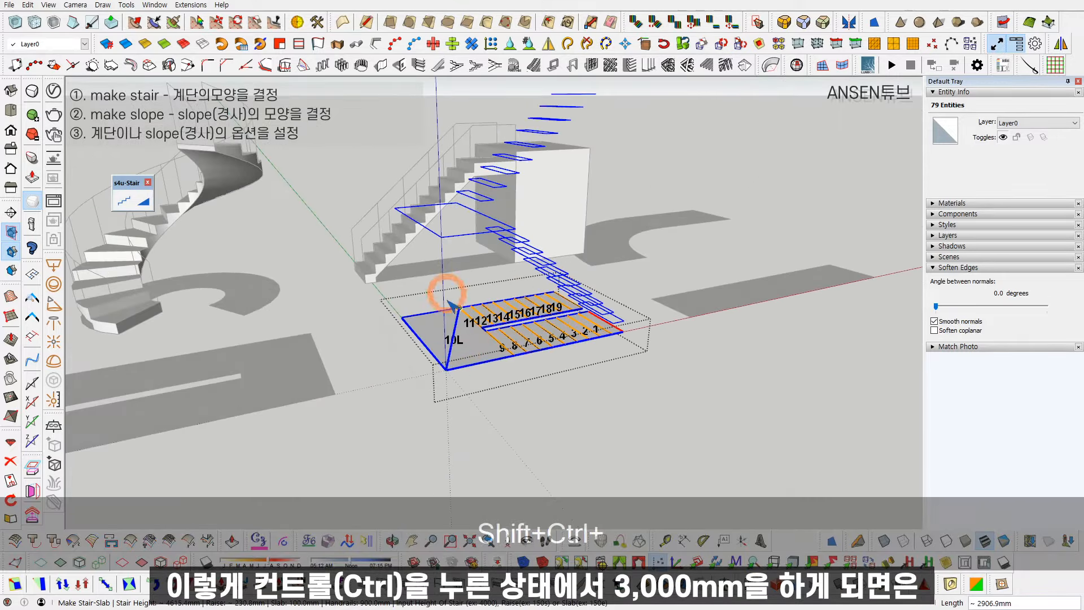
{"action": "middle_click_drag", "start_coordinate": [445, 293], "coordinate": [424, 213]}
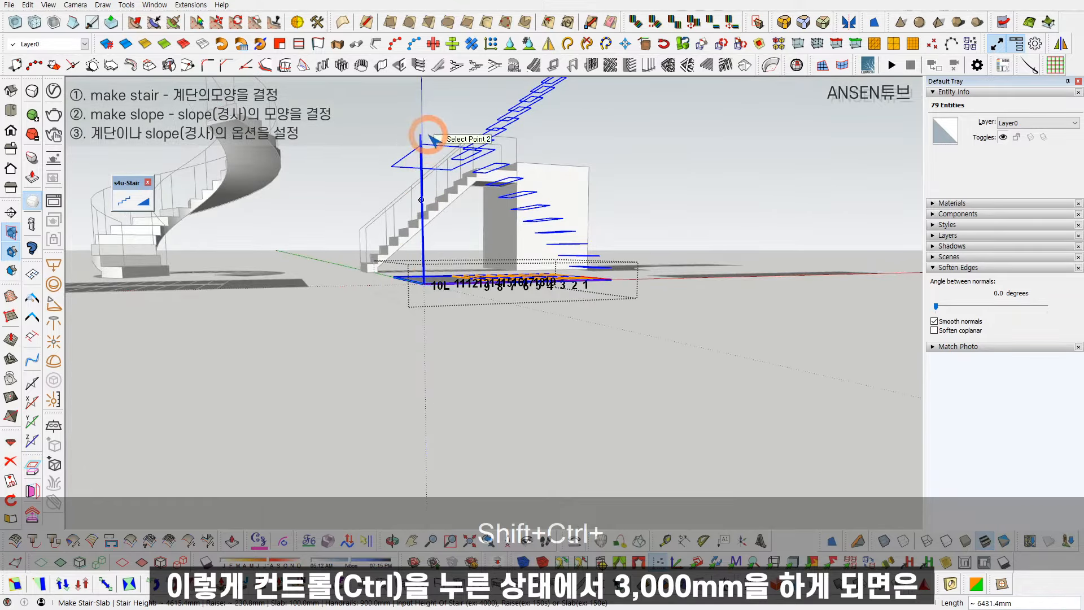
{"action": "type", "text": "3000"}
{"action": "key", "text": "Return"}
{"action": "middle_click_drag", "start_coordinate": [472, 158], "coordinate": [531, 266]}
{"action": "key", "text": "Return"}
{"action": "scroll", "coordinate": [568, 210], "scroll_direction": "up", "scroll_amount": 3}
{"action": "key", "text": "space"}
Measure the vertical height from the two-flight staircase's top step to the ground and look over all the staircases
{"action": "key", "text": "t"}
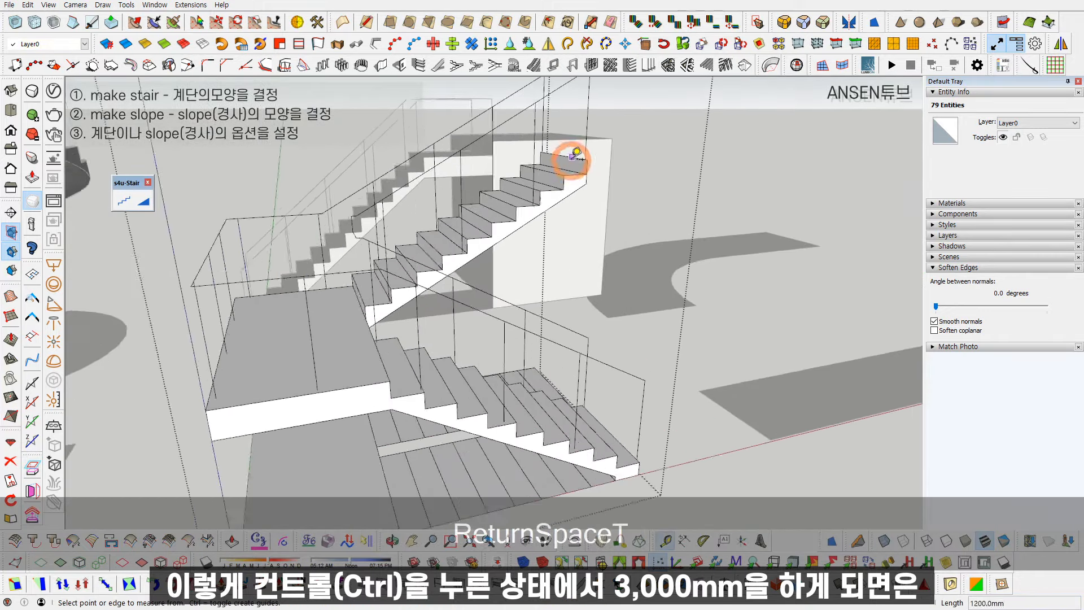
{"action": "middle_click_drag", "start_coordinate": [575, 154], "coordinate": [588, 165]}
{"action": "left_click", "coordinate": [588, 161]}
{"action": "key", "text": "shift"}
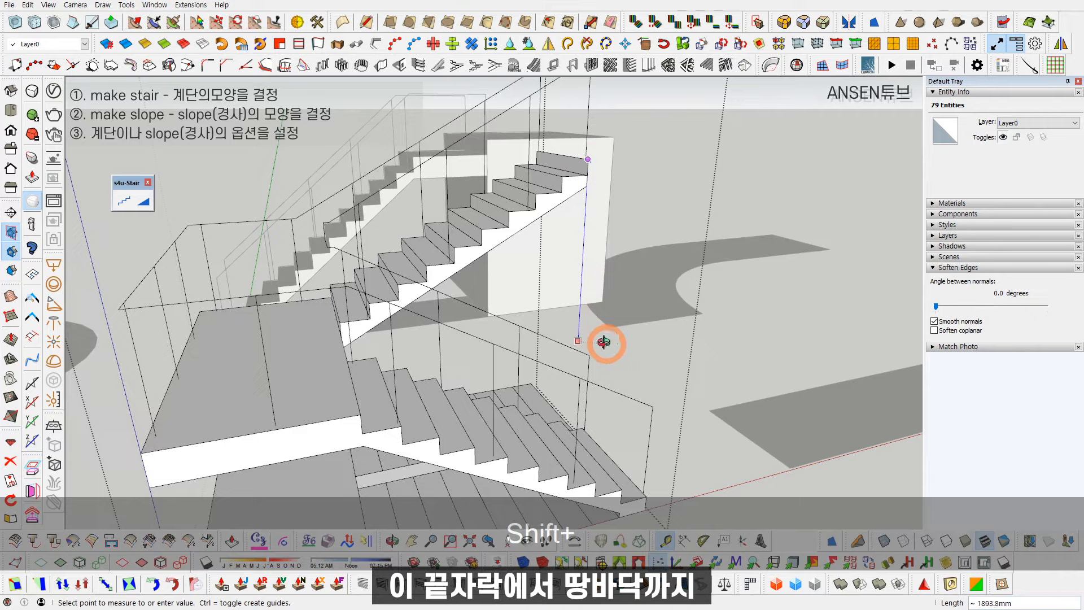
{"action": "middle_click_drag", "start_coordinate": [607, 339], "coordinate": [364, 384]}
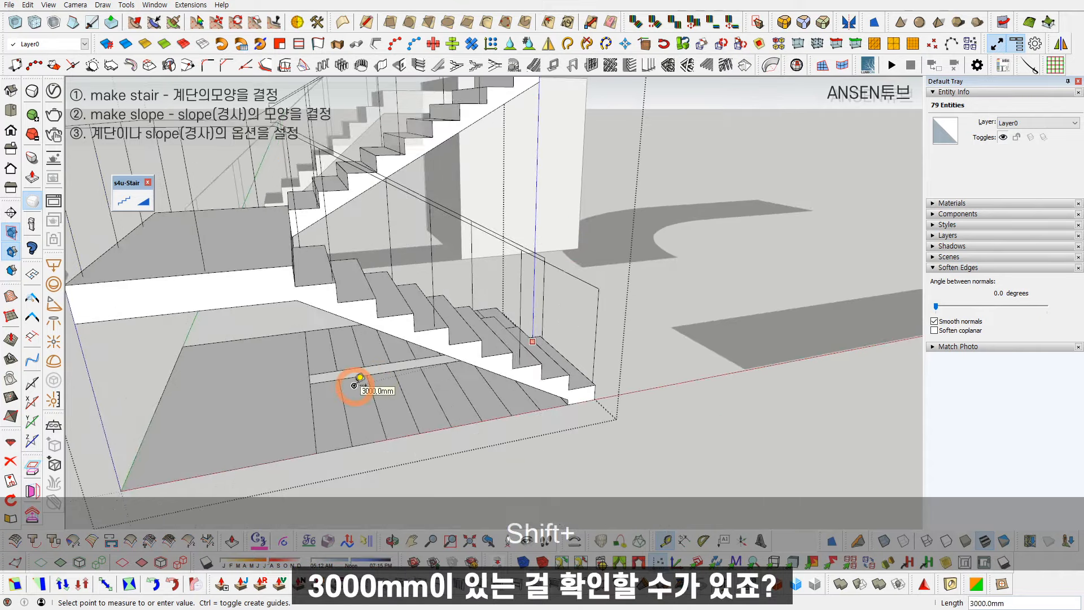
{"action": "key", "text": "space"}
{"action": "scroll", "coordinate": [355, 389], "scroll_direction": "down", "scroll_amount": 6}
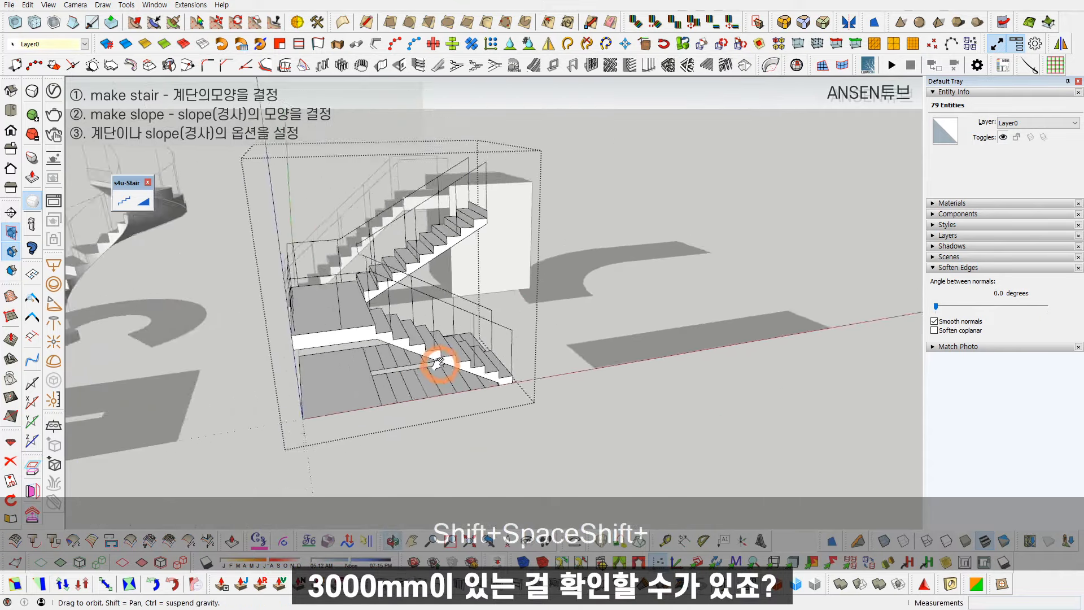
{"action": "key", "text": "Escape"}
{"action": "scroll", "coordinate": [354, 391], "scroll_direction": "up", "scroll_amount": 1}
{"action": "middle_click_drag", "start_coordinate": [649, 319], "coordinate": [508, 375]}
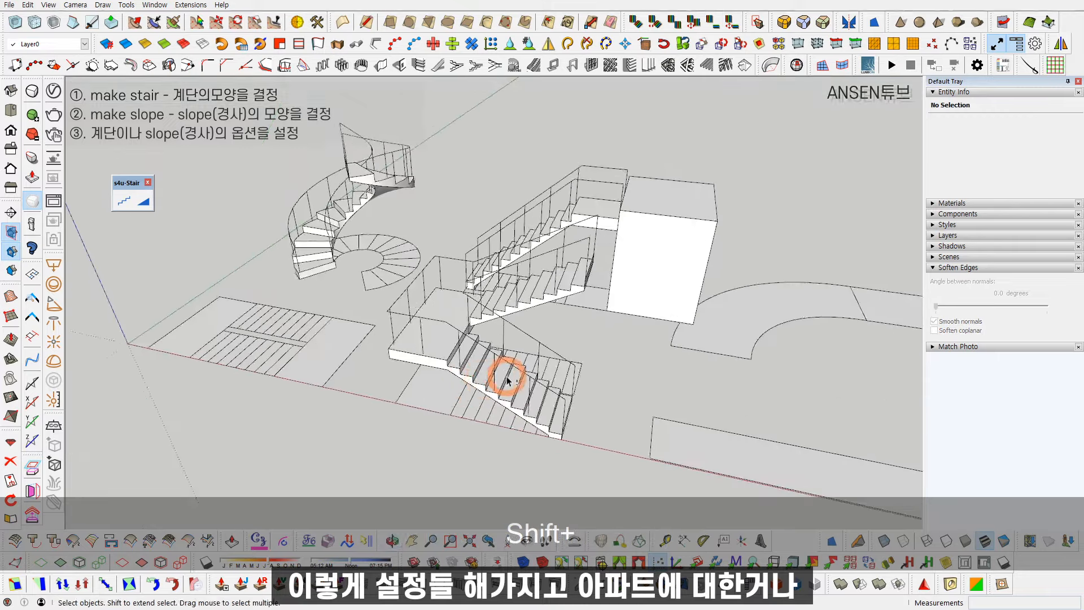
Look over the straight and two-flight staircases and their railings from several angles
{"action": "scroll", "coordinate": [505, 375], "scroll_direction": "up", "scroll_amount": 2}
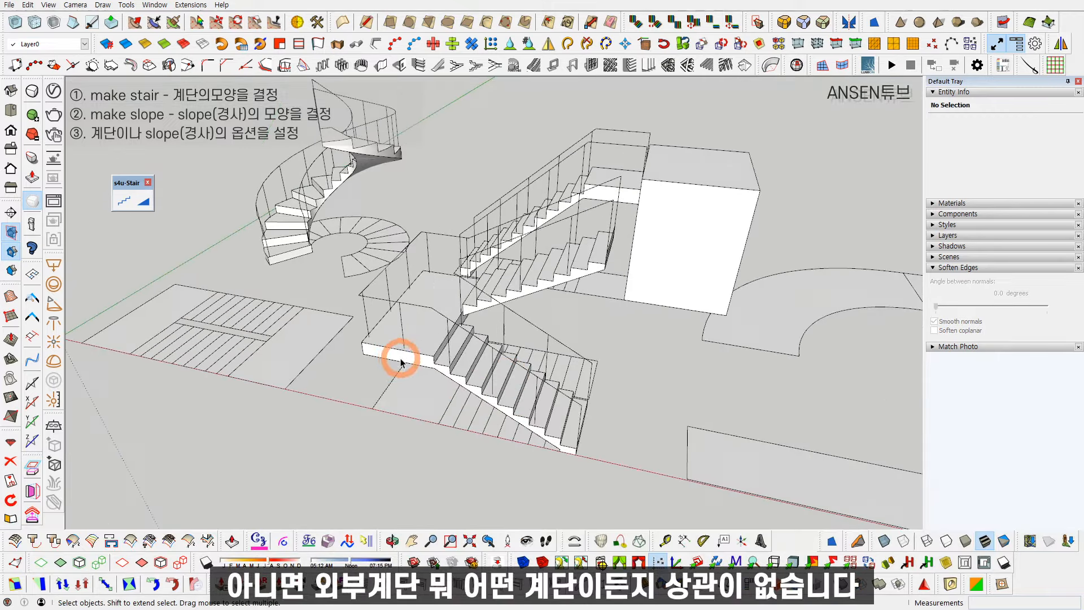
{"action": "middle_click_drag", "start_coordinate": [457, 346], "coordinate": [503, 389]}
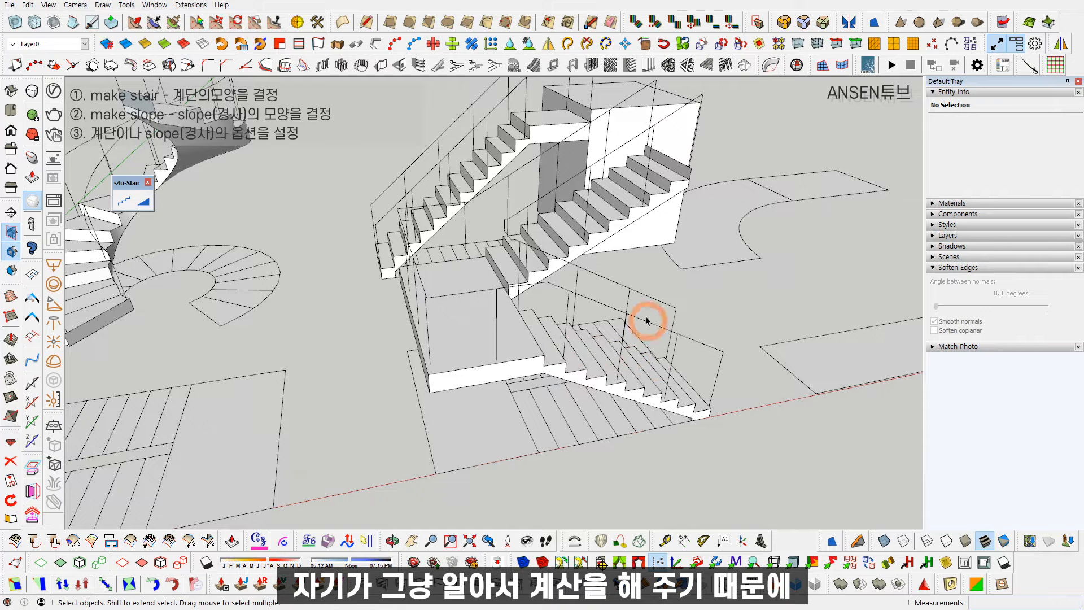
{"action": "scroll", "coordinate": [550, 296], "scroll_direction": "down", "scroll_amount": 2}
{"action": "middle_click_drag", "start_coordinate": [548, 296], "coordinate": [586, 313], "text": "shift"}
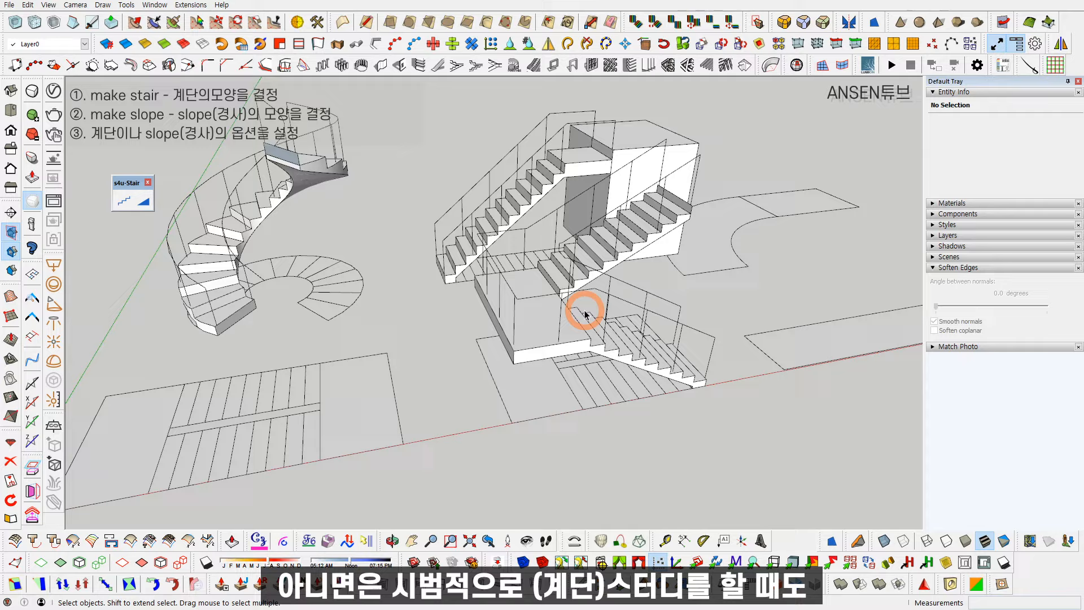
{"action": "middle_click_drag", "start_coordinate": [609, 351], "coordinate": [337, 374]}
{"action": "scroll", "coordinate": [563, 378], "scroll_direction": "down", "scroll_amount": 2}
{"action": "middle_click_drag", "start_coordinate": [565, 378], "coordinate": [493, 373]}
Generate a slab staircase from all the faces of the divided two-flight apartment plan near the origin
{"action": "double_click", "coordinate": [363, 328]}
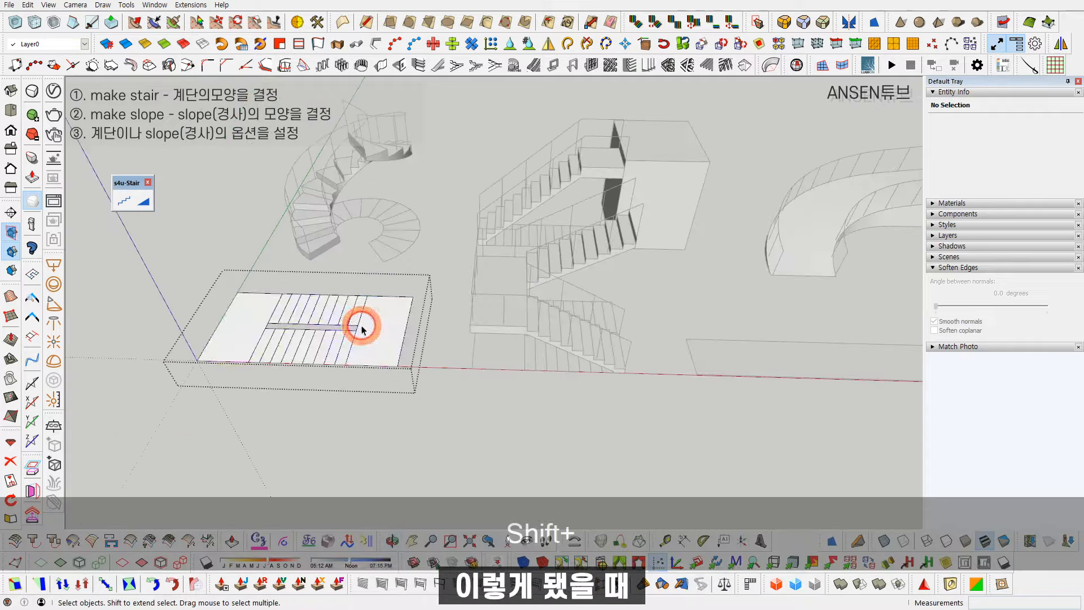
{"action": "triple_click", "coordinate": [363, 327]}
{"action": "left_click", "coordinate": [123, 201]}
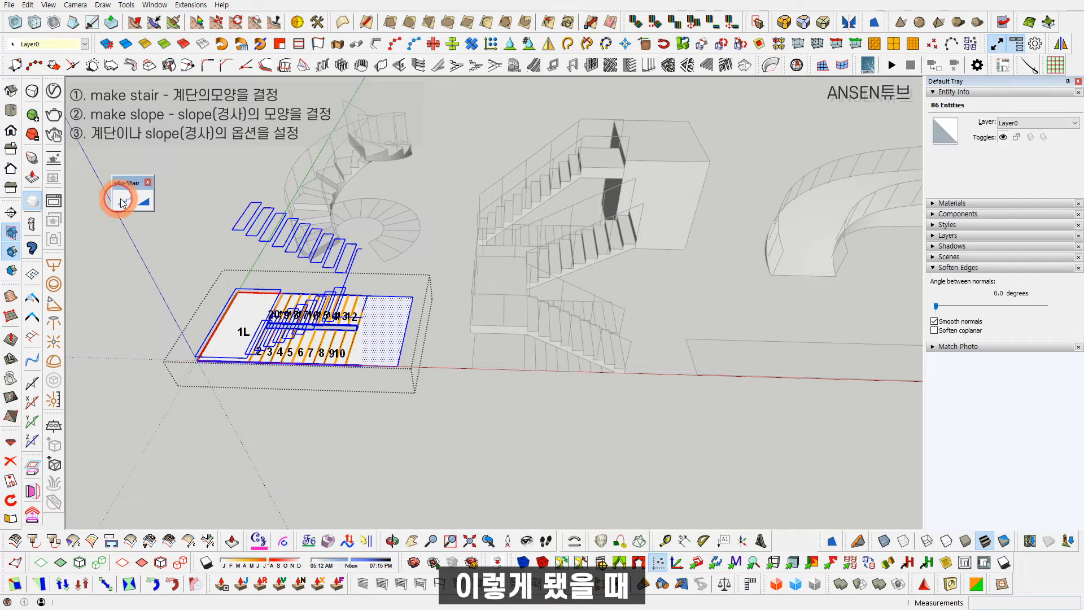
{"action": "key", "text": "Return"}
{"action": "key", "text": "Return"}
{"action": "middle_click_drag", "start_coordinate": [389, 282], "coordinate": [526, 263]}
{"action": "middle_click_drag", "start_coordinate": [525, 263], "coordinate": [406, 271], "text": "shift"}
{"action": "key", "text": "space"}
{"action": "key", "text": "Escape"}
Generate a solid slope from the long rectangular plan, changing its direction so that it rises along the rectangle's length
{"action": "double_click", "coordinate": [623, 314]}
{"action": "triple_click", "coordinate": [623, 314]}
{"action": "middle_click_drag", "start_coordinate": [623, 313], "coordinate": [581, 308]}
{"action": "middle_click_drag", "start_coordinate": [582, 308], "coordinate": [423, 277], "text": "shift"}
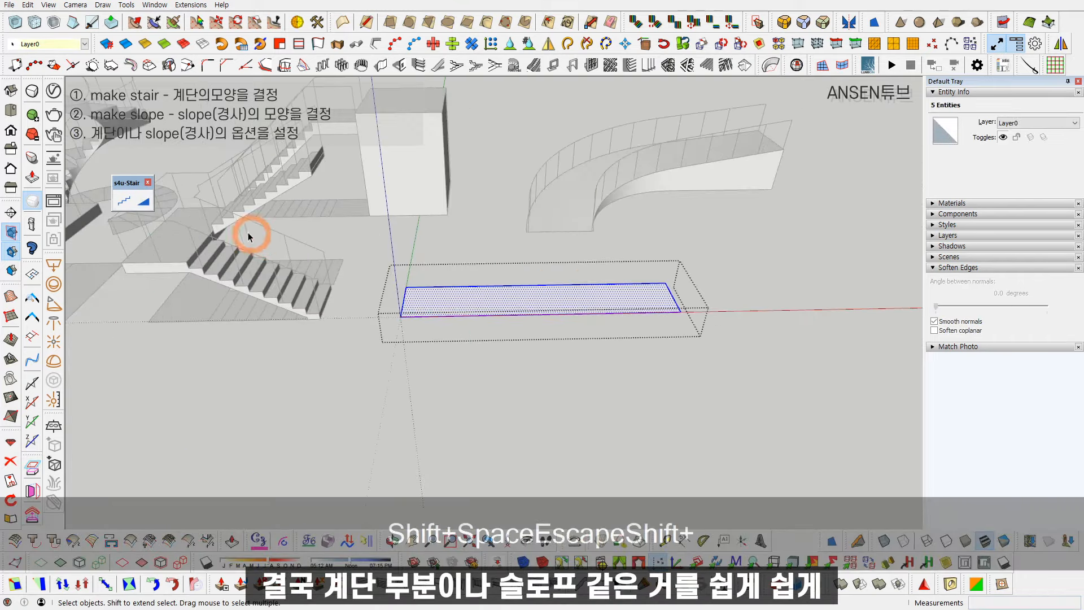
{"action": "left_click", "coordinate": [144, 201]}
{"action": "right_click", "coordinate": [540, 297]}
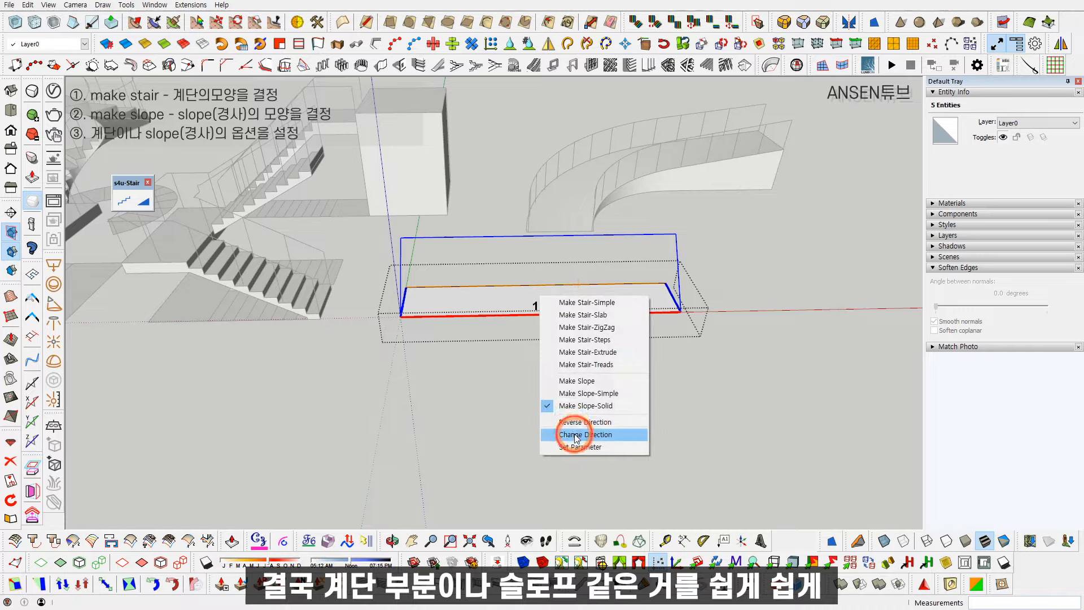
{"action": "left_click", "coordinate": [576, 435]}
{"action": "key", "text": "Return"}
{"action": "key", "text": "space"}
{"action": "middle_click_drag", "start_coordinate": [531, 308], "coordinate": [622, 340]}
{"action": "key", "text": "Escape"}
{"action": "scroll", "coordinate": [592, 313], "scroll_direction": "down", "scroll_amount": 3}
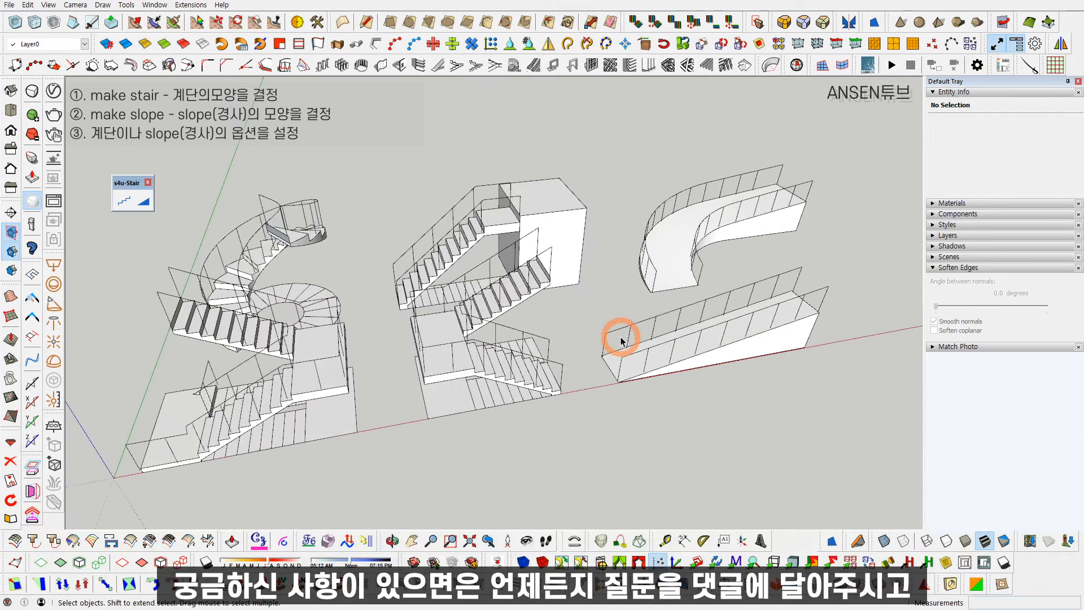